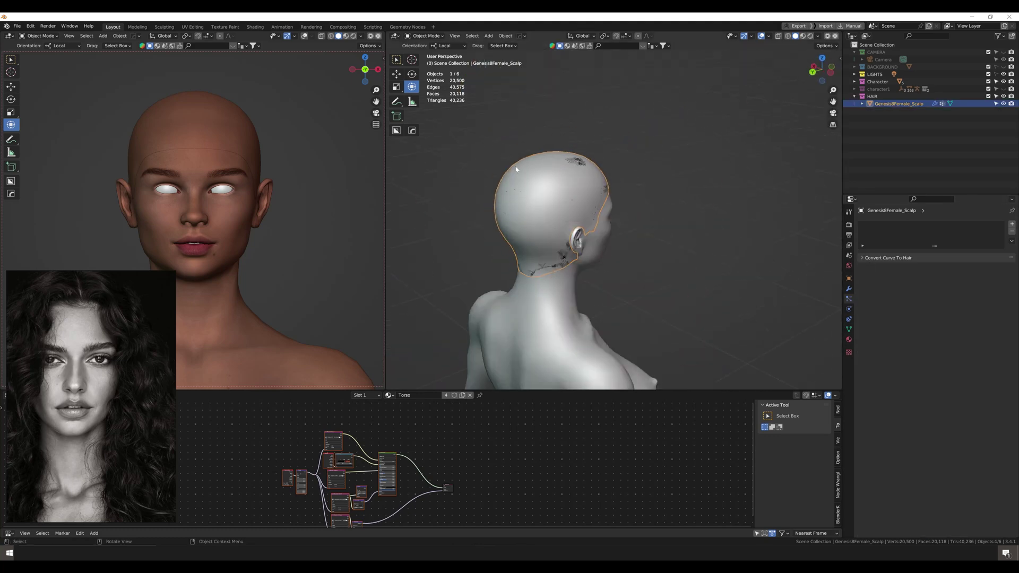
# Circle-select the front scalp faces on one half of the head in Edit Mode.
pyautogui.press('Tab')
pyautogui.press('KP_1')
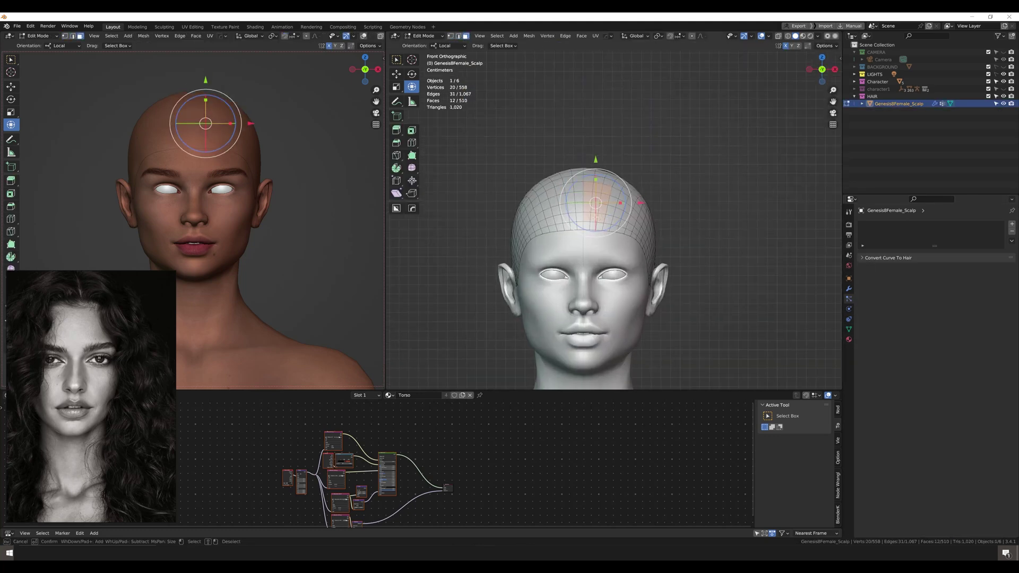
pyautogui.moveTo(596, 217); pyautogui.dragTo(575, 219)
pyautogui.press('Escape')
pyautogui.moveTo(576, 219); pyautogui.dragTo(632, 152, button='middle')
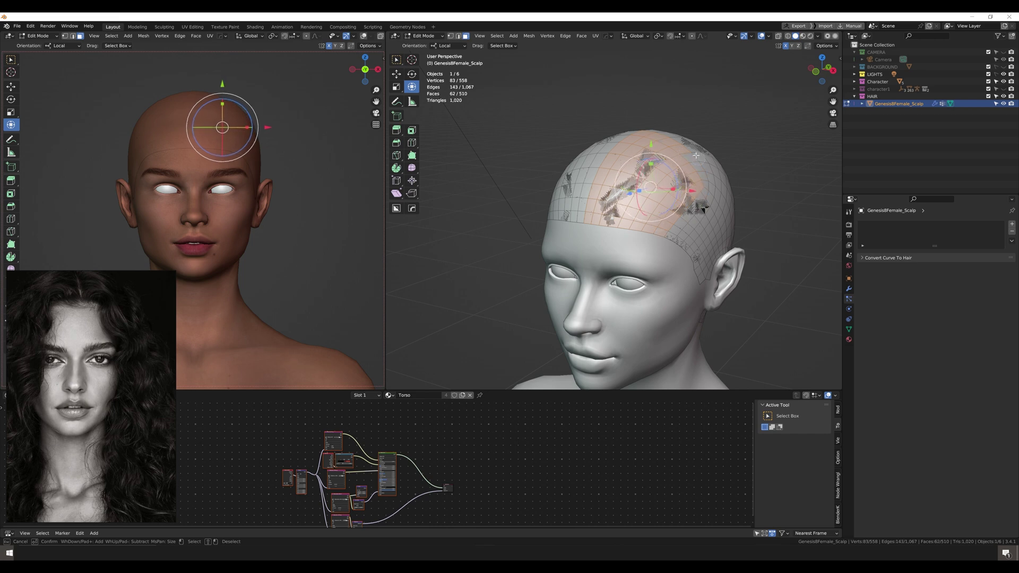
pyautogui.moveTo(696, 156); pyautogui.dragTo(701, 159, button='middle')
pyautogui.press('Escape')
pyautogui.moveTo(701, 159); pyautogui.dragTo(751, 199, button='middle')
pyautogui.click(670, 184)
pyautogui.press('Escape')
pyautogui.moveTo(669, 183); pyautogui.dragTo(679, 346, button='middle')
# Add a new vertex group to the scalp mesh and mirror the face selection across the head.
pyautogui.hotkey('ctrl', 's')
pyautogui.click(847, 326)
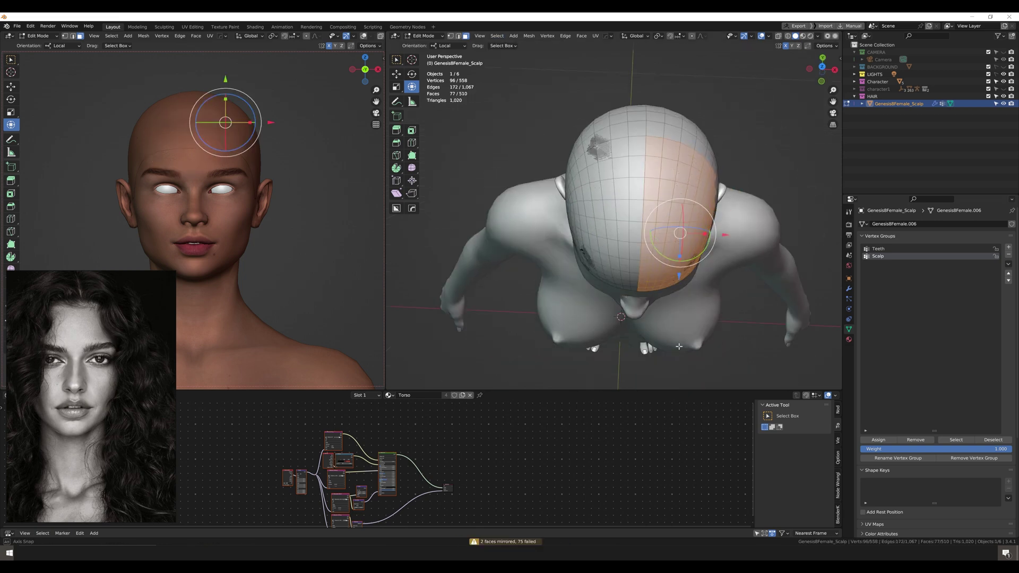
pyautogui.click(528, 185)
pyautogui.moveTo(584, 212); pyautogui.dragTo(584, 175, button='middle')
pyautogui.click(1008, 248)
pyautogui.click(497, 36)
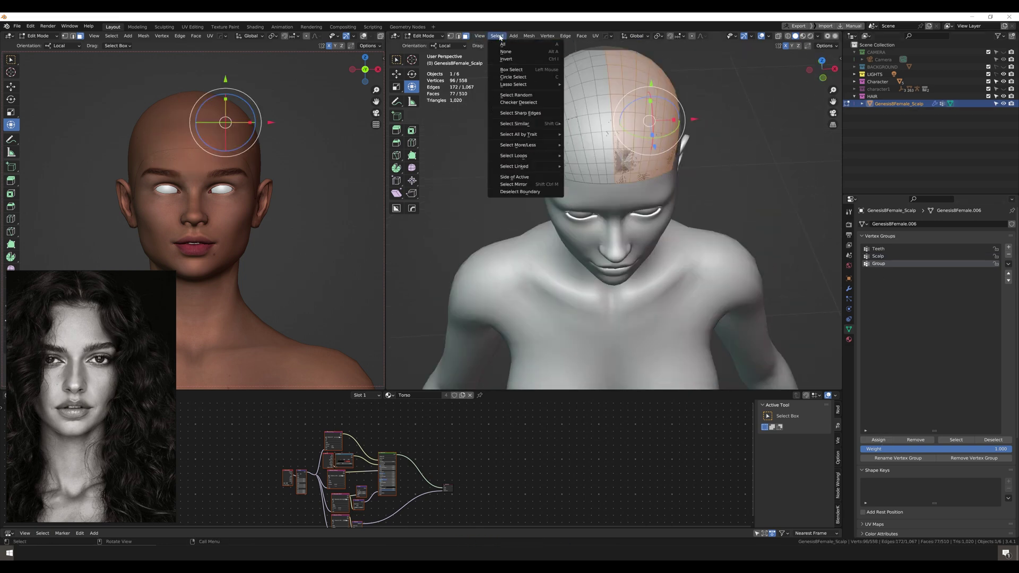
pyautogui.click(525, 184)
# Complete the front selection from the side view and name its vertex group scalp-front.
pyautogui.press('KP_3')
pyautogui.press('c')
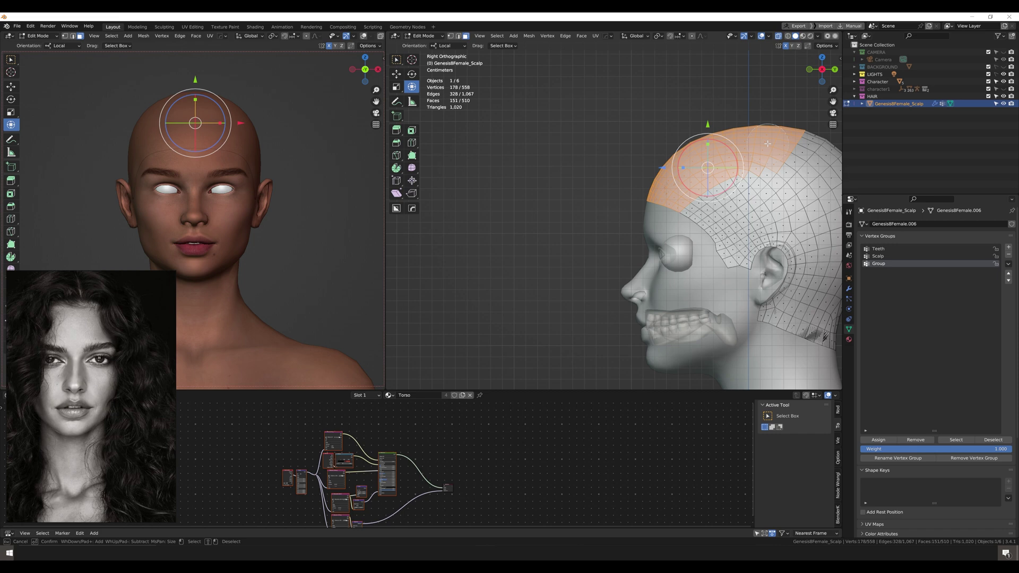
pyautogui.click(742, 173)
pyautogui.press('Escape')
pyautogui.moveTo(742, 173); pyautogui.dragTo(929, 429, button='middle')
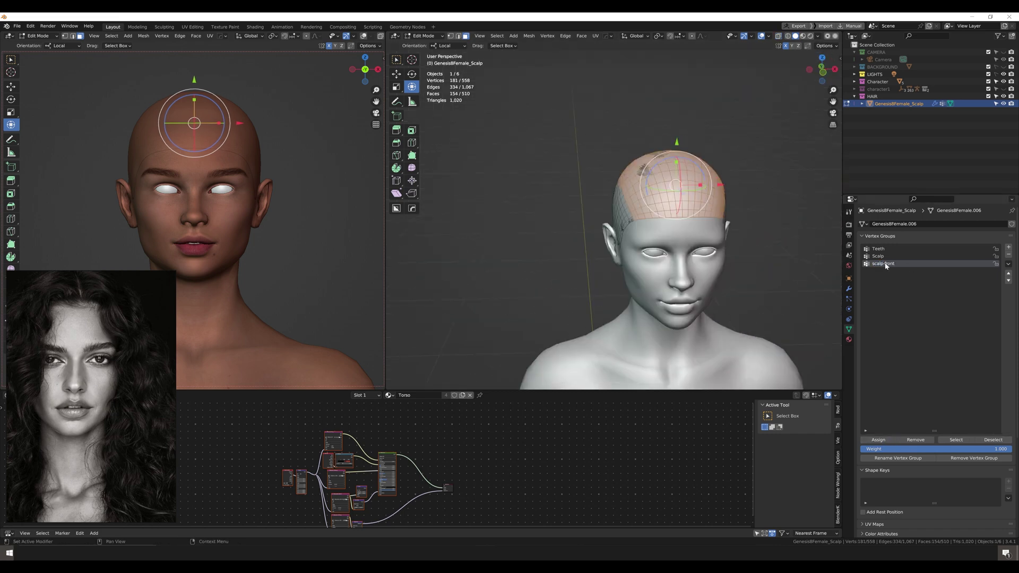
# Clear the selection and circle-select the scalp faces on the sides of the head around the ears and temples.
pyautogui.moveTo(637, 239)
pyautogui.mouseDown(button='middle')
pyautogui.moveTo(658, 239)
pyautogui.moveTo(617, 234)
pyautogui.mouseUp(button='middle')
pyautogui.hotkey('alt', 'a')
pyautogui.press('KP_3')
pyautogui.press('c')
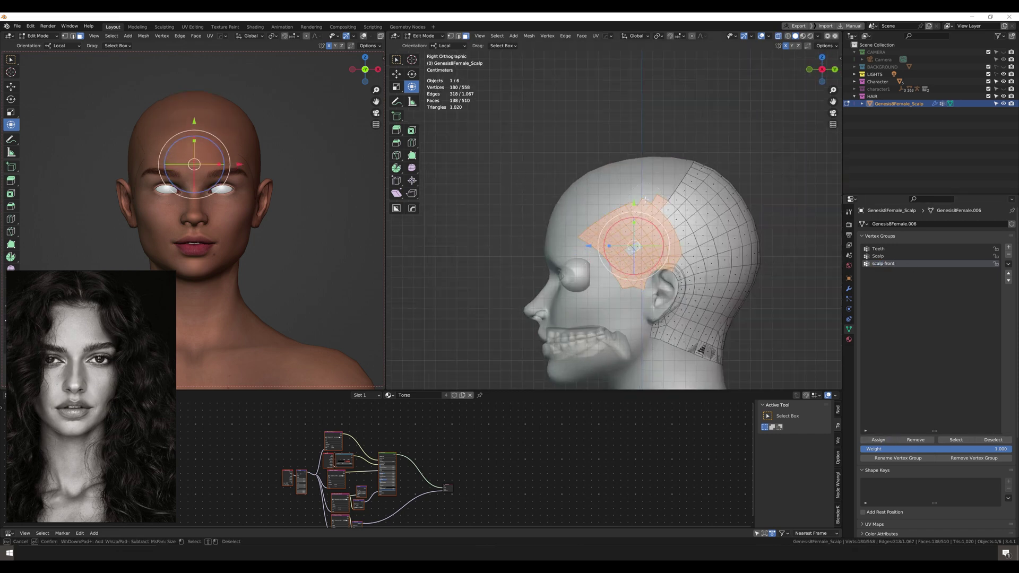
pyautogui.moveTo(675, 255); pyautogui.dragTo(602, 250, button='middle')
pyautogui.press('KP_3')
pyautogui.click(683, 254)
pyautogui.press('Escape')
pyautogui.press('KP_3')
# Store the side faces in a new vertex group named scalp-sides and hide the faces already grouped.
pyautogui.click(1008, 247)
pyautogui.click(955, 442)
pyautogui.press('KP_3')
pyautogui.press('h')
# Circle-select the upper back faces of the scalp for the scalp-middle vertex group.
pyautogui.press('KP_3')
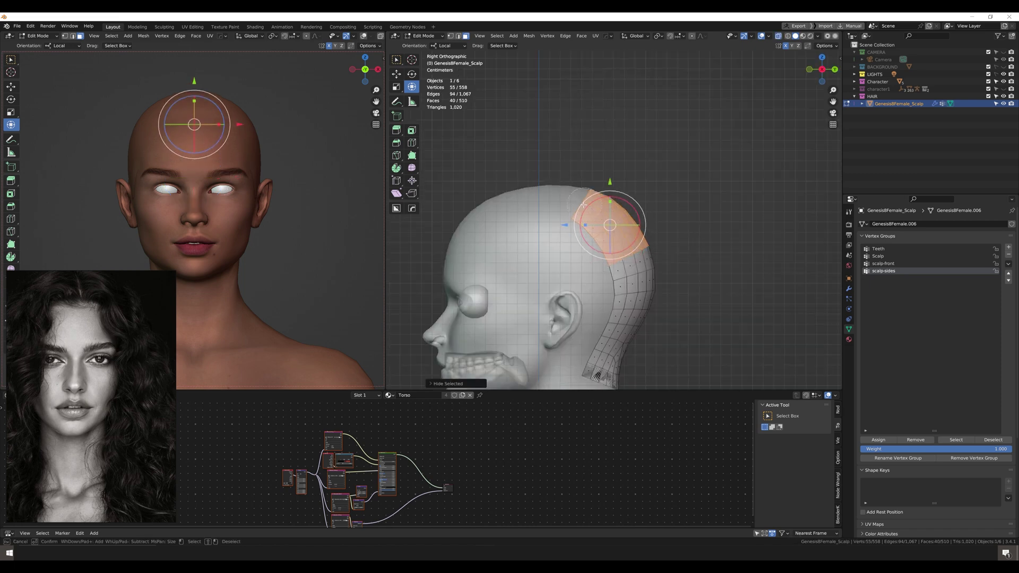
pyautogui.moveTo(584, 204); pyautogui.dragTo(600, 213, button='middle')
pyautogui.press('KP_3')
pyautogui.moveTo(610, 212); pyautogui.dragTo(637, 234)
pyautogui.moveTo(637, 233); pyautogui.dragTo(705, 244, button='middle')
pyautogui.press('Escape')
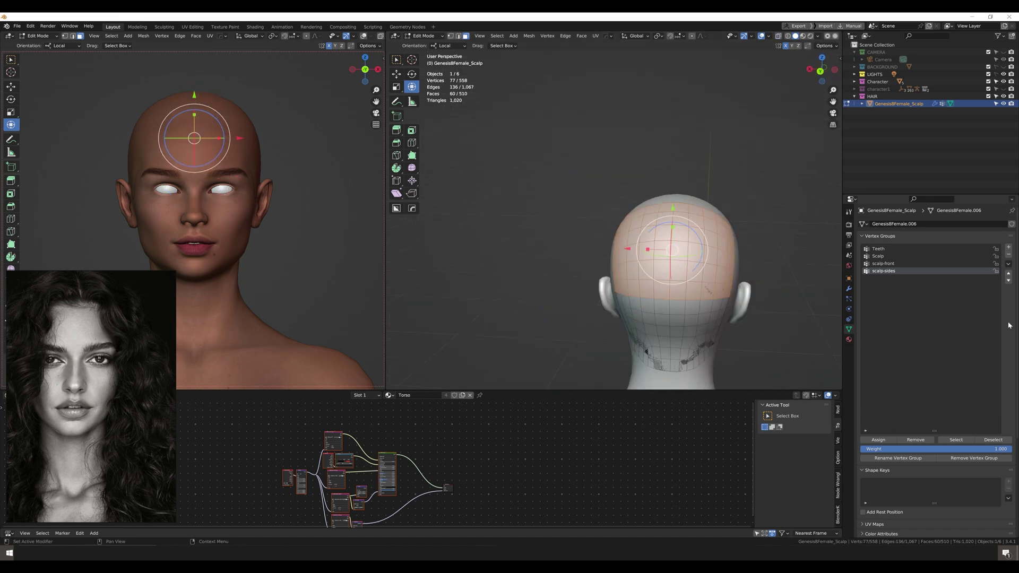
# Reveal the hidden scalp faces, finish the scalp-middle and scalp-nape vertex groups, and return to Object Mode.
pyautogui.hotkey('alt', 'h')
pyautogui.press('KP_3')
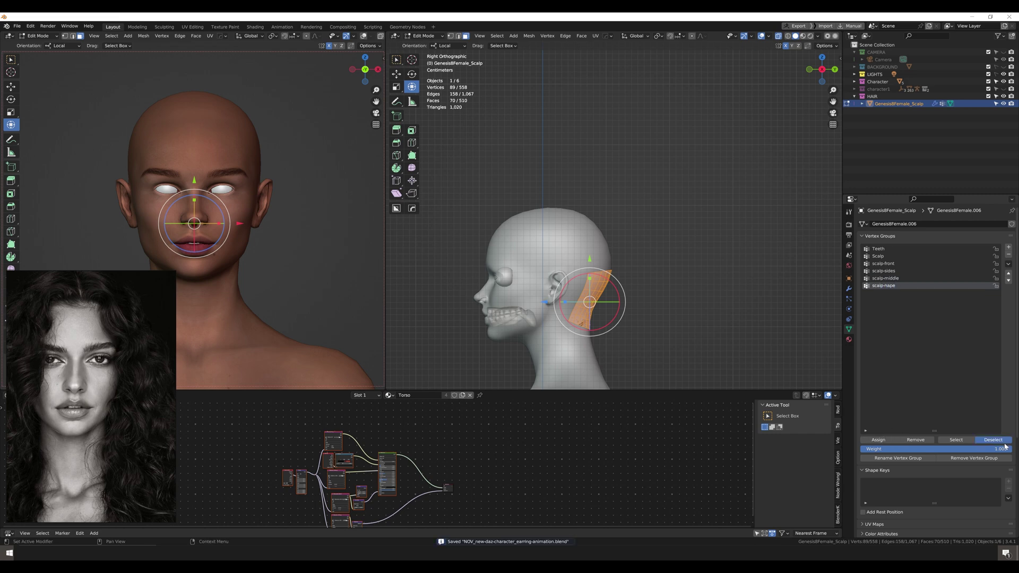
pyautogui.press('KP_6')
pyautogui.press('KP_6')
pyautogui.press('KP_6')
pyautogui.press('KP_6')
pyautogui.press('Tab')
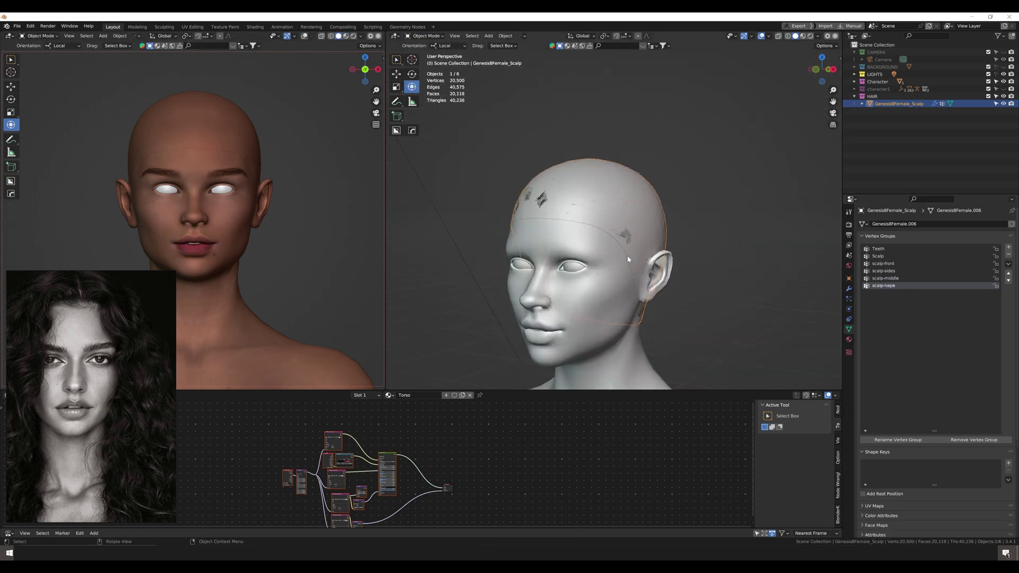
# Replace the Hair material's Principled BSDF with a Principled Hair BSDF and set Melanin to 0.894.
pyautogui.moveTo(628, 258); pyautogui.dragTo(652, 212, button='middle')
pyautogui.click(848, 339)
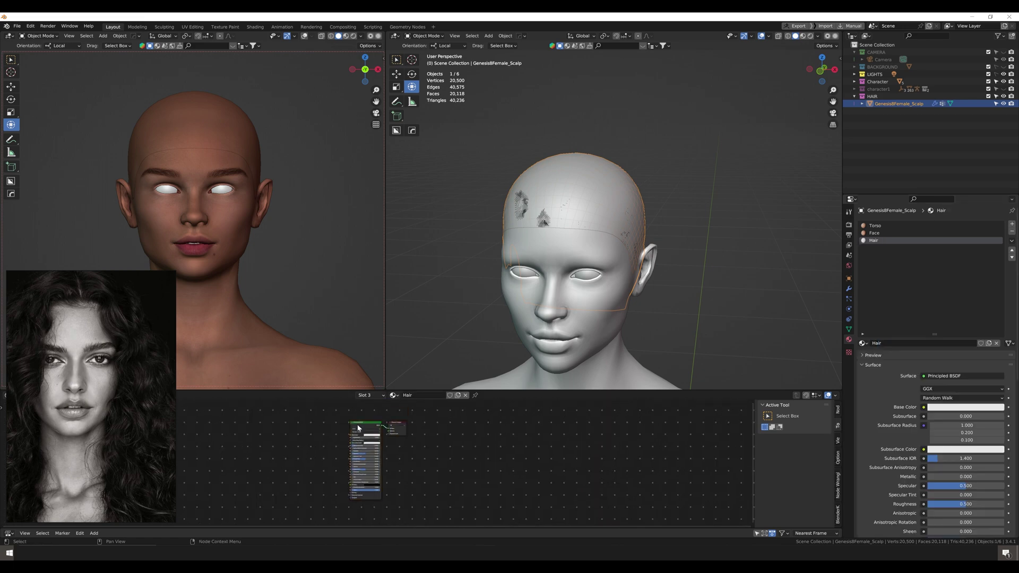
pyautogui.hotkey('shift', 's')
pyautogui.click(366, 476)
pyautogui.scroll(2, 359, 455)
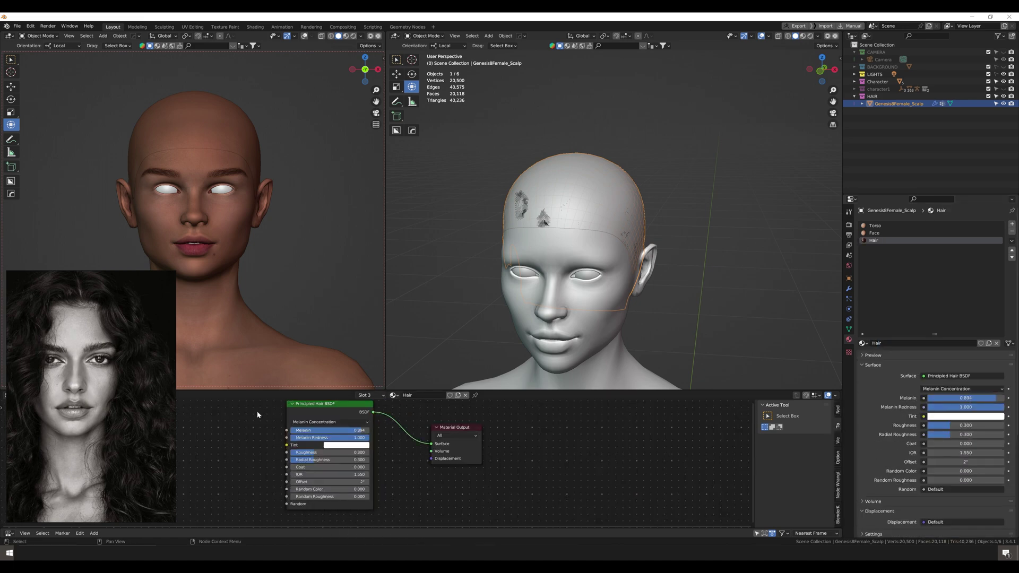
# Remove the Subdivision modifier from the scalp object and save the file.
pyautogui.click(848, 289)
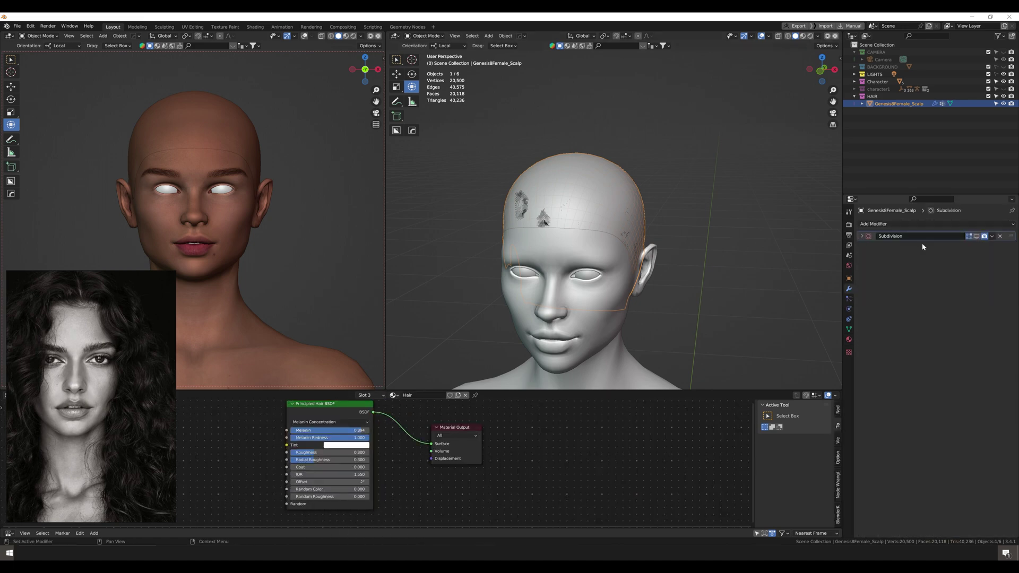
pyautogui.click(848, 225)
pyautogui.click(848, 289)
pyautogui.hotkey('ctrl', 'x')
pyautogui.scroll(3, 573, 213)
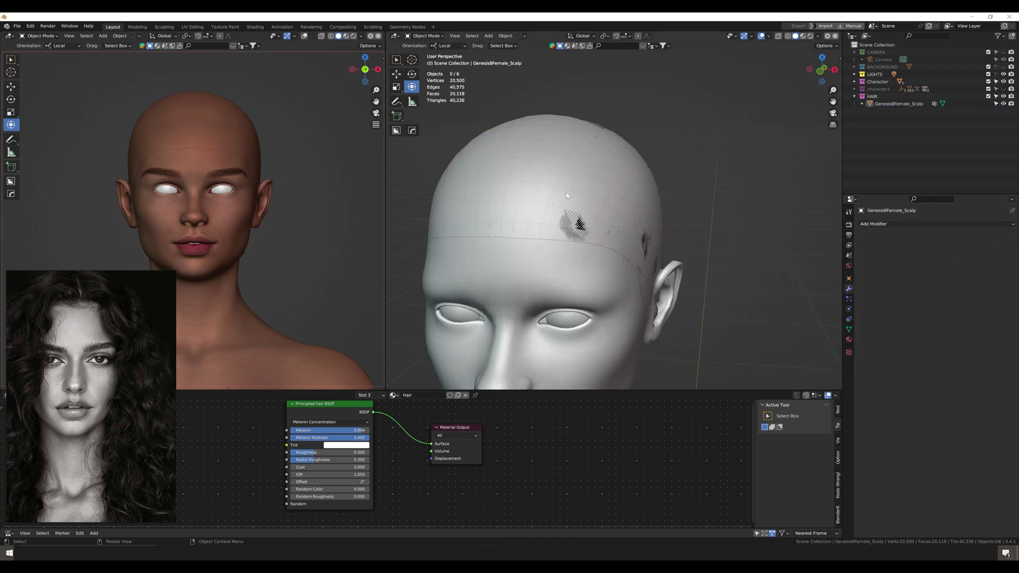
pyautogui.moveTo(531, 202); pyautogui.dragTo(552, 185, button='middle')
pyautogui.hotkey('ctrl', 's')
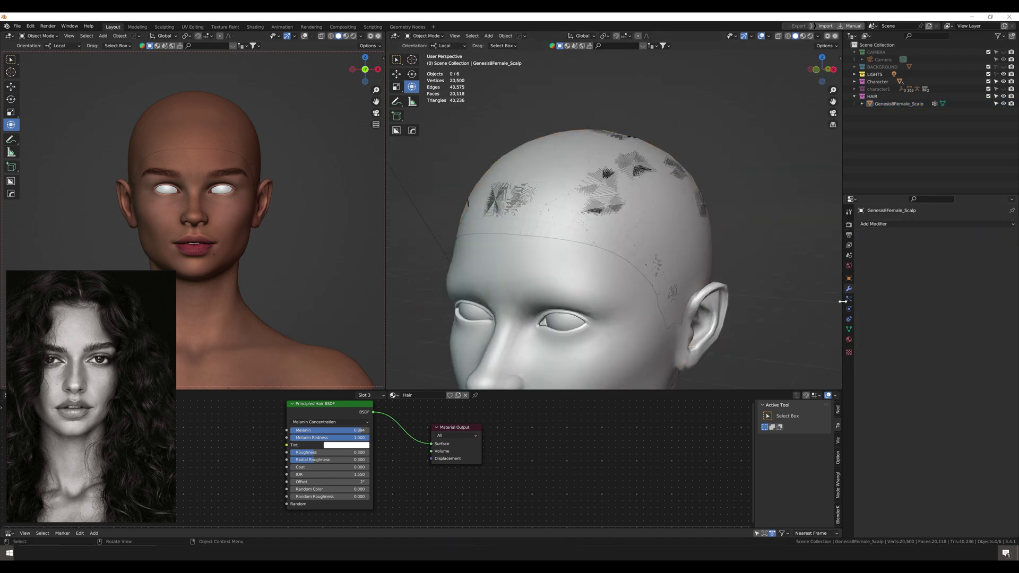
# Add a particle system to the scalp and use scalp-front as its density vertex group.
pyautogui.click(1011, 224)
pyautogui.click(960, 458)
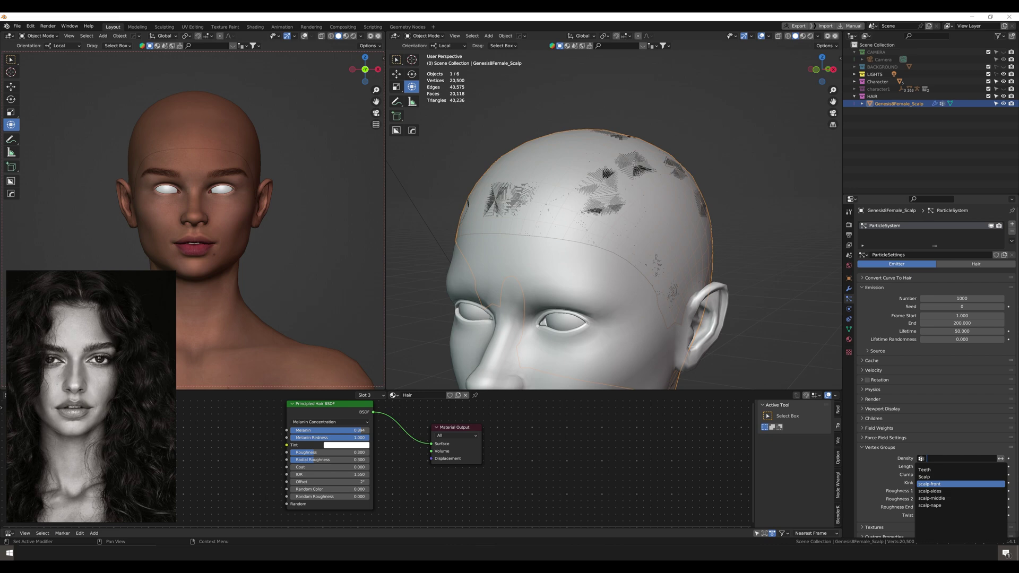
pyautogui.moveTo(568, 305); pyautogui.dragTo(547, 318, button='middle')
# Change the particle system to Hair, name it scalp-front, and set the root and tip diameters to 0.008 m.
pyautogui.click(976, 264)
pyautogui.click(906, 398)
pyautogui.moveTo(962, 419)
pyautogui.mouseDown()
pyautogui.moveTo(934, 420)
pyautogui.moveTo(982, 427)
pyautogui.moveTo(962, 427)
pyautogui.mouseUp()
# Set the hair length to 0.61 m with 6 segments and enable the Advanced hair settings.
pyautogui.scroll(-6, 832, 310)
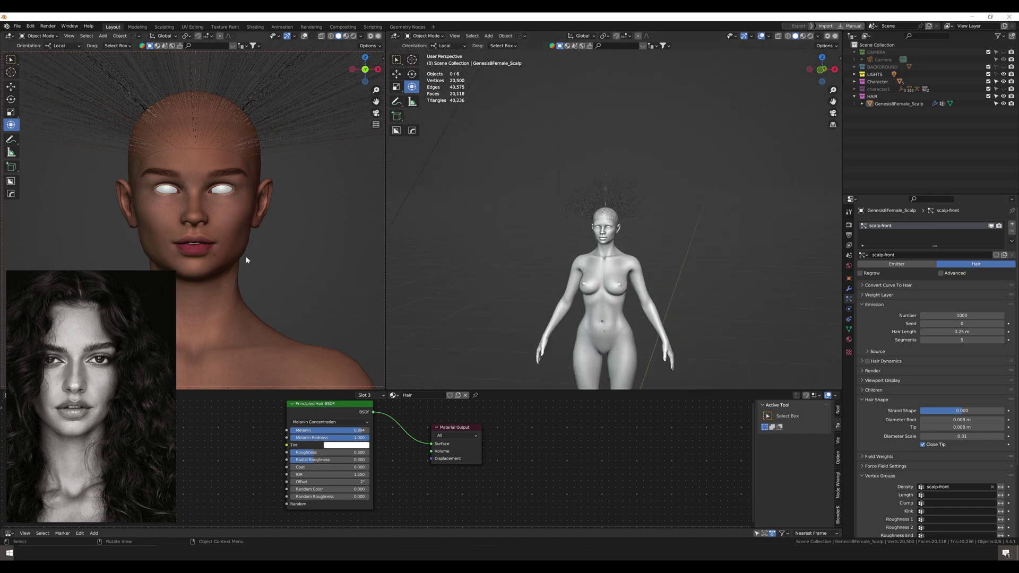
pyautogui.scroll(-5, 246, 260)
pyautogui.scroll(-2, 126, 302)
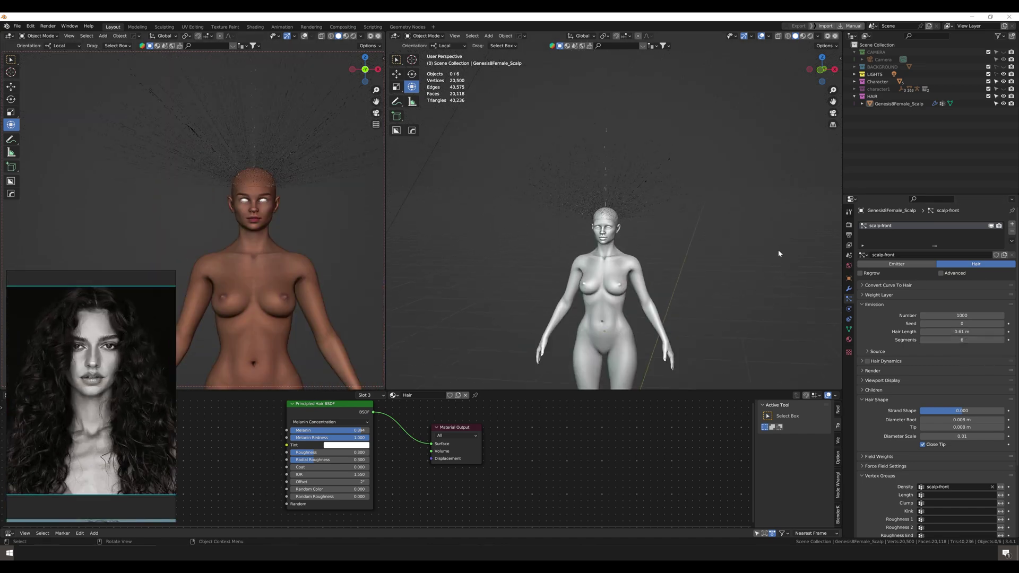
pyautogui.press('Return')
pyautogui.click(942, 273)
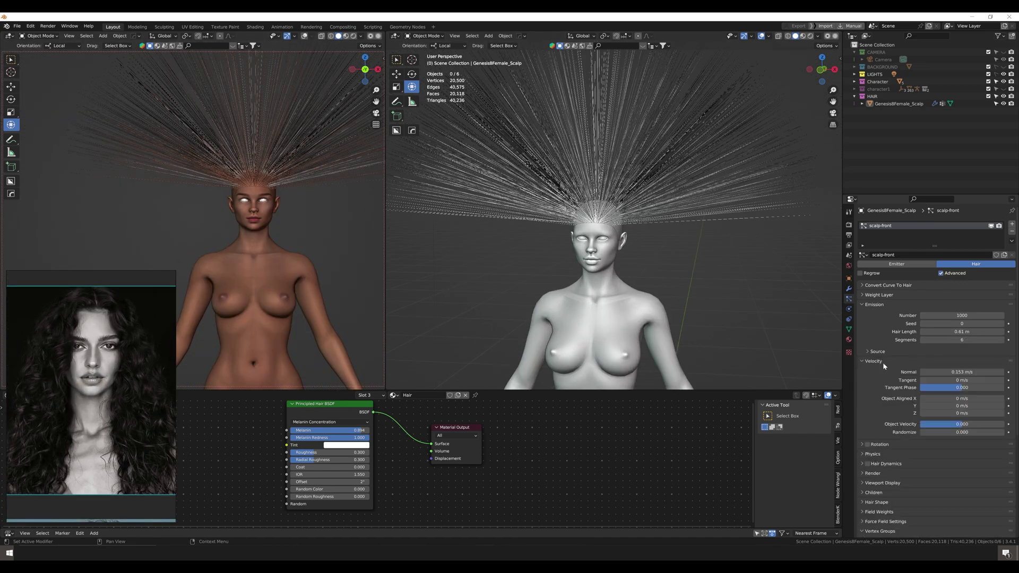
pyautogui.keyDown('ctrl'); pyautogui.scroll(-1, 959, 420); pyautogui.keyUp('ctrl')
# Save the file, enable Interpolated children for the scalp-front hair, and set the hair number to 200.
pyautogui.hotkey('ctrl', 's')
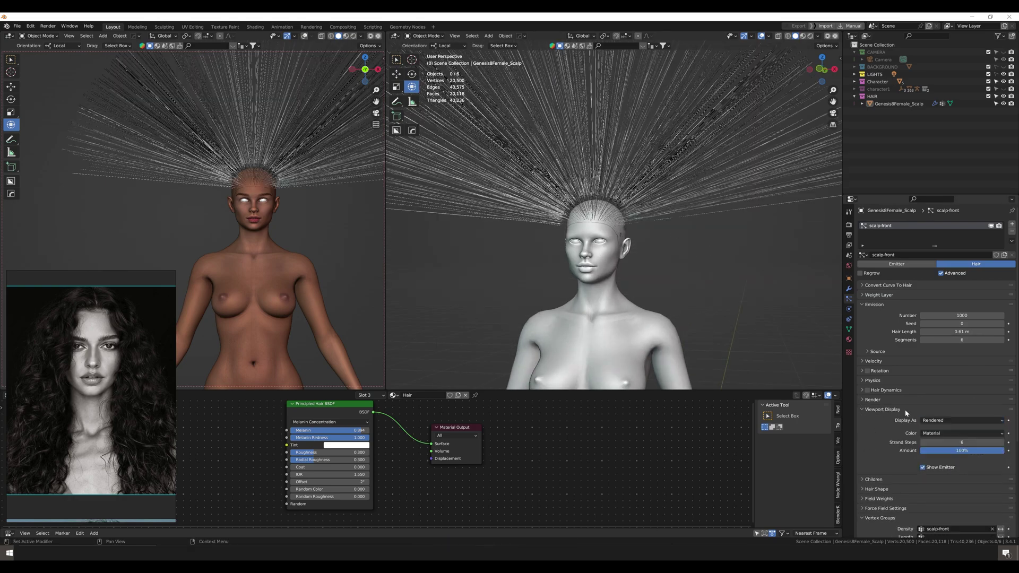
pyautogui.click(882, 409)
pyautogui.click(873, 419)
pyautogui.click(986, 430)
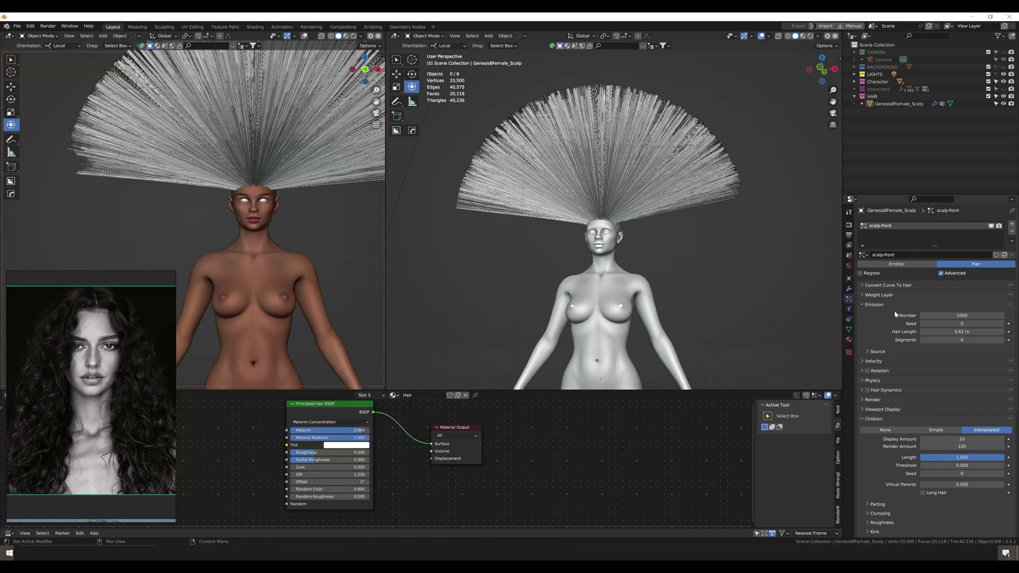
pyautogui.doubleClick(961, 315)
pyautogui.write('200')
pyautogui.press('Return')
# Add guide hairs with 6 keys over the front of the scalp in Particle Edit, using X mirroring.
pyautogui.scroll(4, 590, 256)
pyautogui.scroll(-5, 590, 256)
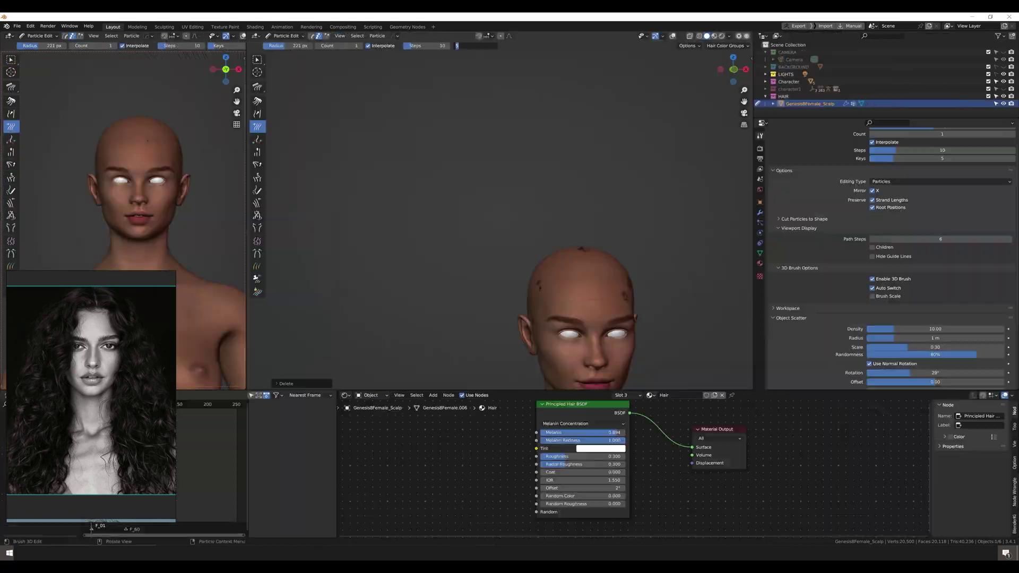
pyautogui.scroll(3, 546, 175)
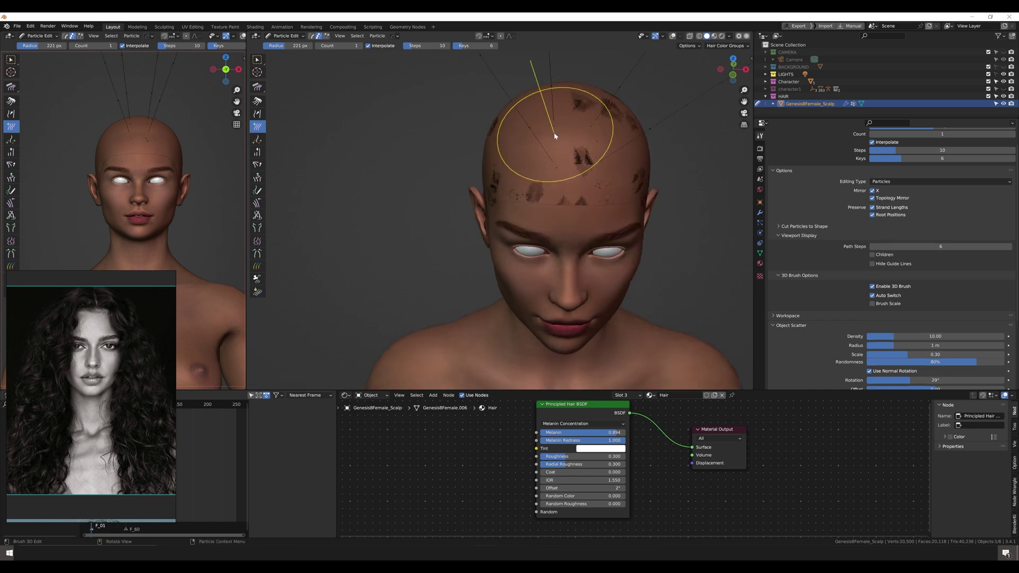
pyautogui.moveTo(555, 136); pyautogui.dragTo(478, 148, button='middle')
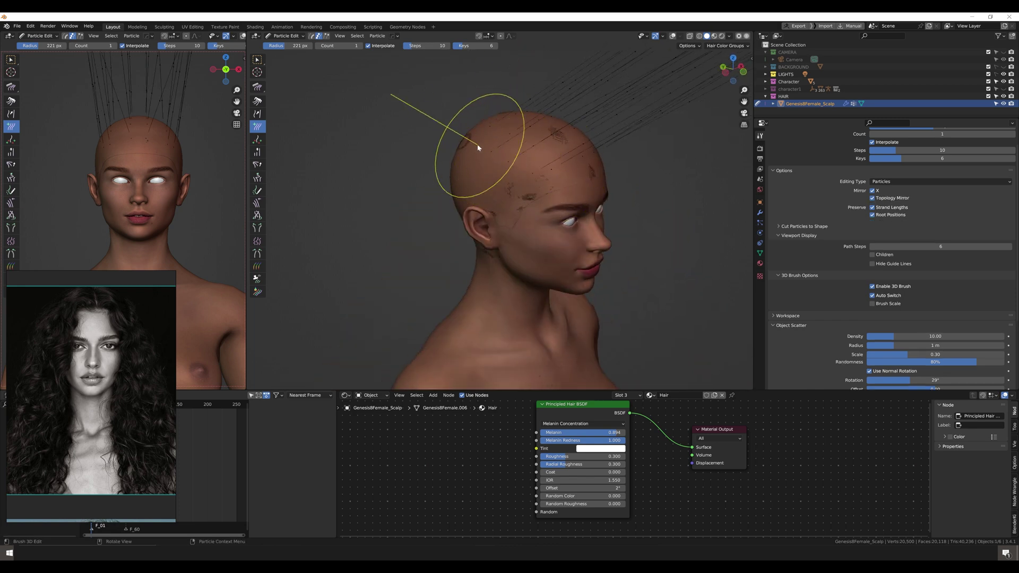
# Select the guide hairs on one side and comb them down beside the face to chest level.
pyautogui.press('KP_3')
pyautogui.press('w')
pyautogui.scroll(1, 578, 194)
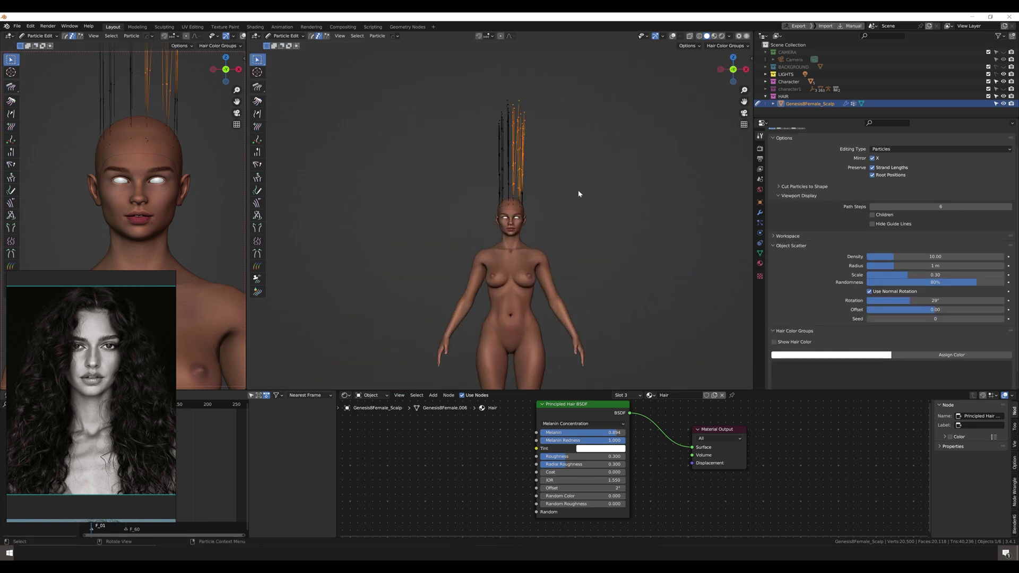
pyautogui.click(494, 232)
pyautogui.moveTo(546, 69); pyautogui.dragTo(557, 284)
pyautogui.moveTo(557, 285)
pyautogui.mouseDown(button='middle')
pyautogui.moveTo(594, 345)
pyautogui.moveTo(614, 319)
pyautogui.moveTo(595, 318)
pyautogui.moveTo(642, 221)
pyautogui.mouseUp(button='middle')
pyautogui.press('KP_1')
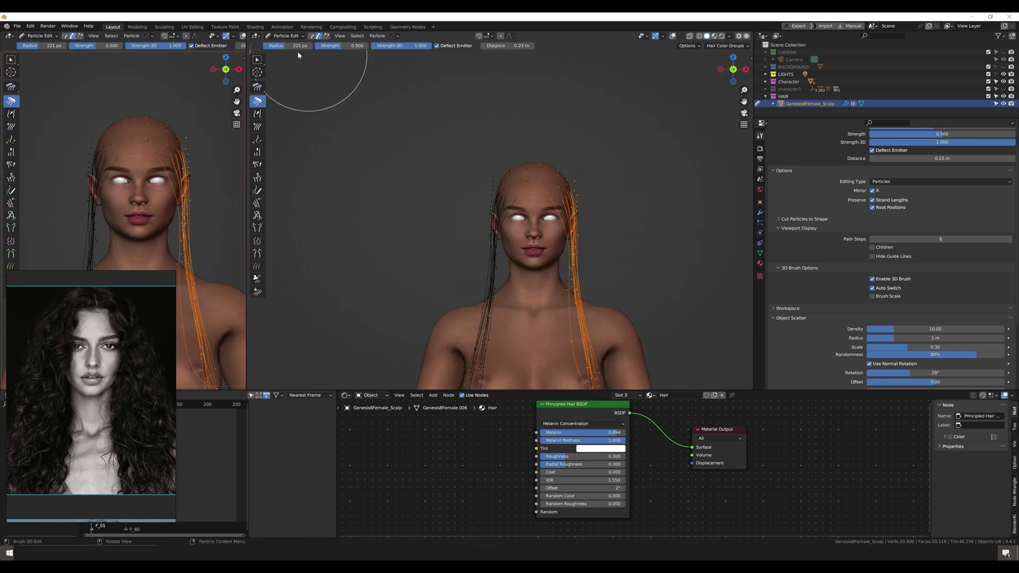
# Save the file and open the quick hair selection options for the guide hairs in front view.
pyautogui.press('Tab')
pyautogui.hotkey('ctrl', 's')
pyautogui.click(536, 170)
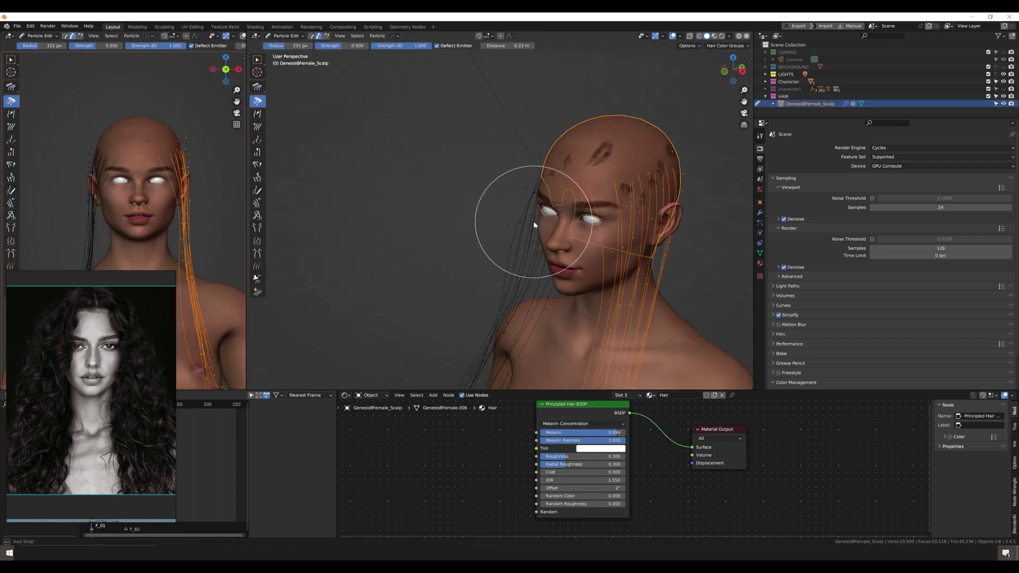
pyautogui.press('KP_1')
pyautogui.press('q')
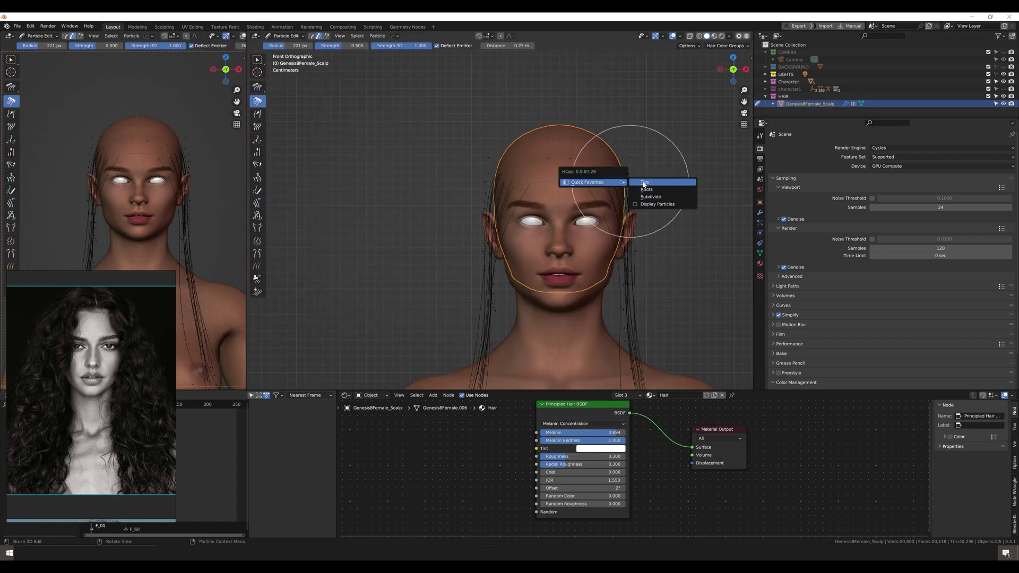
# Select individual guide strands and comb them so they fall naturally around the face and shoulders.
pyautogui.click(257, 87)
pyautogui.moveTo(256, 87)
pyautogui.mouseDown(button='middle')
pyautogui.moveTo(591, 155)
pyautogui.moveTo(580, 193)
pyautogui.moveTo(655, 141)
pyautogui.moveTo(612, 194)
pyautogui.moveTo(644, 200)
pyautogui.moveTo(590, 259)
pyautogui.moveTo(648, 229)
pyautogui.moveTo(576, 145)
pyautogui.moveTo(614, 186)
pyautogui.moveTo(643, 159)
pyautogui.moveTo(644, 262)
pyautogui.moveTo(662, 201)
pyautogui.moveTo(480, 326)
pyautogui.moveTo(298, 225)
pyautogui.moveTo(625, 187)
pyautogui.moveTo(512, 295)
pyautogui.moveTo(589, 302)
pyautogui.moveTo(639, 247)
pyautogui.moveTo(576, 309)
pyautogui.moveTo(603, 318)
pyautogui.moveTo(539, 311)
pyautogui.moveTo(591, 113)
pyautogui.moveTo(608, 283)
pyautogui.mouseUp(button='middle')
pyautogui.press('l')
pyautogui.click(256, 178)
pyautogui.press('c')
pyautogui.press('f')
pyautogui.click(603, 318)
# Return to Object Mode and use Simple children with display amount 58, render amount 14 and radius 0.012 m.
pyautogui.moveTo(599, 194); pyautogui.dragTo(536, 191, button='middle')
pyautogui.scroll(3, 537, 117)
pyautogui.scroll(2, 651, 210)
pyautogui.hotkey('ctrl', 'Tab')
pyautogui.scroll(2, 536, 191)
pyautogui.scroll(-6, 833, 278)
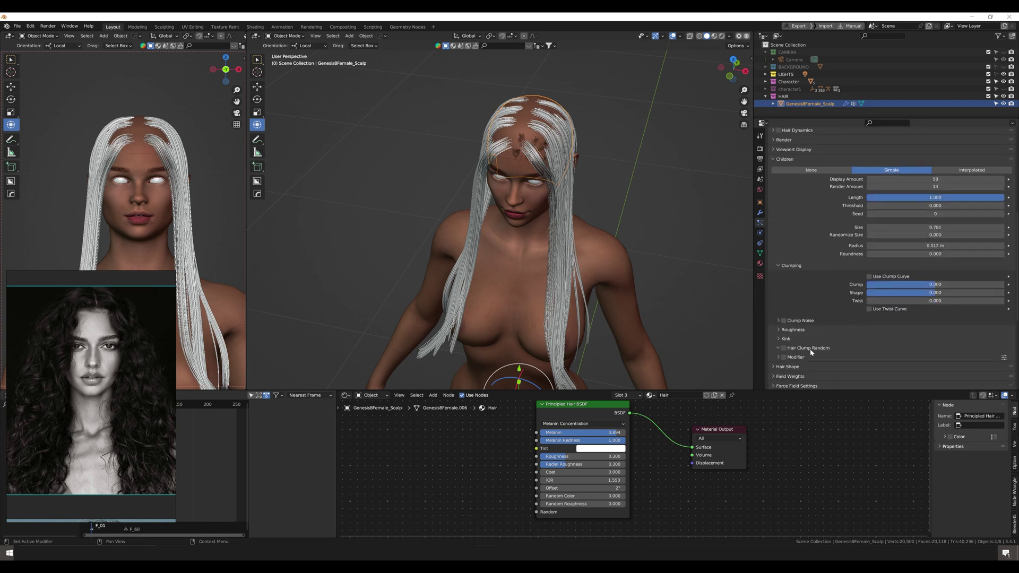
# Enable hair modifiers with a Clump modifier using shape -0.48, preserve length 0.28 and preserve volume 1.00.
pyautogui.click(784, 204)
pyautogui.click(795, 204)
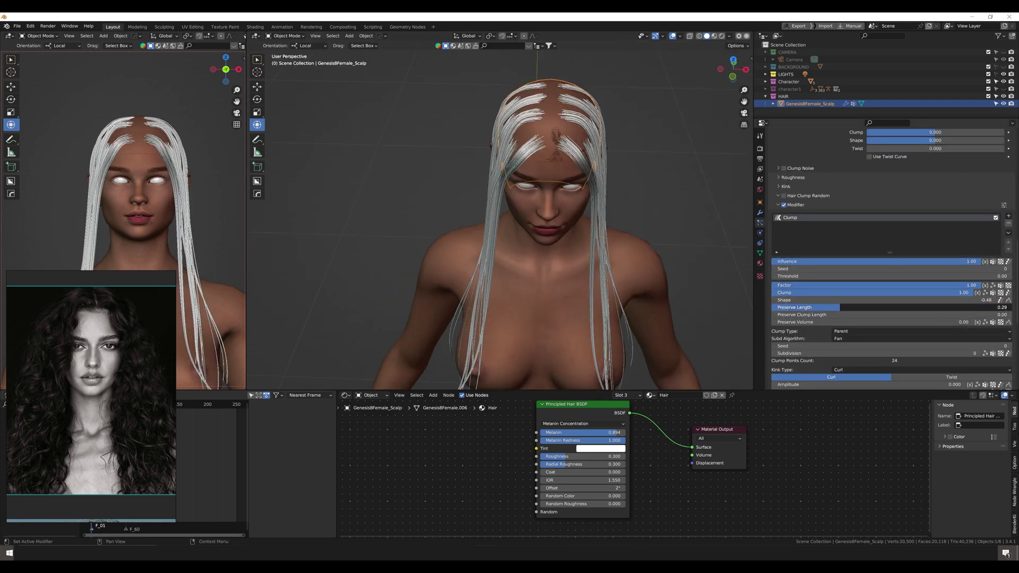
pyautogui.moveTo(875, 307); pyautogui.dragTo(873, 307)
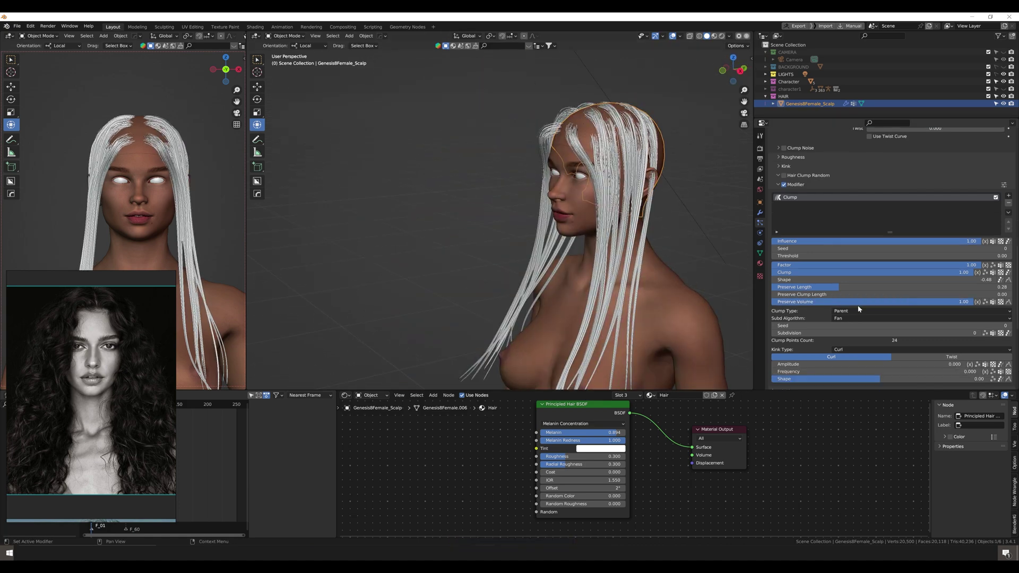
# Set the Clump modifier's subdivision to 2.
pyautogui.scroll(-3, 849, 297)
pyautogui.click(876, 282)
pyautogui.write('3')
pyautogui.press('Return')
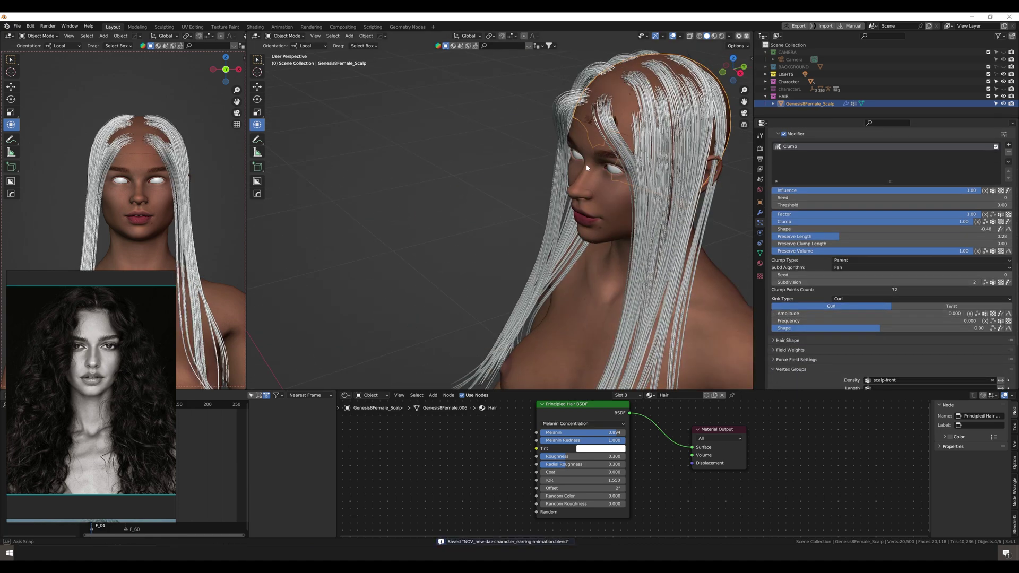
# Add a Noise hair modifier with influence 0.05, threshold 0.74, endpoint 0.022, endpoint shape 1.300, size 0.367, magnitude 1.124 and preserve length 1.00.
pyautogui.moveTo(870, 200); pyautogui.dragTo(849, 232)
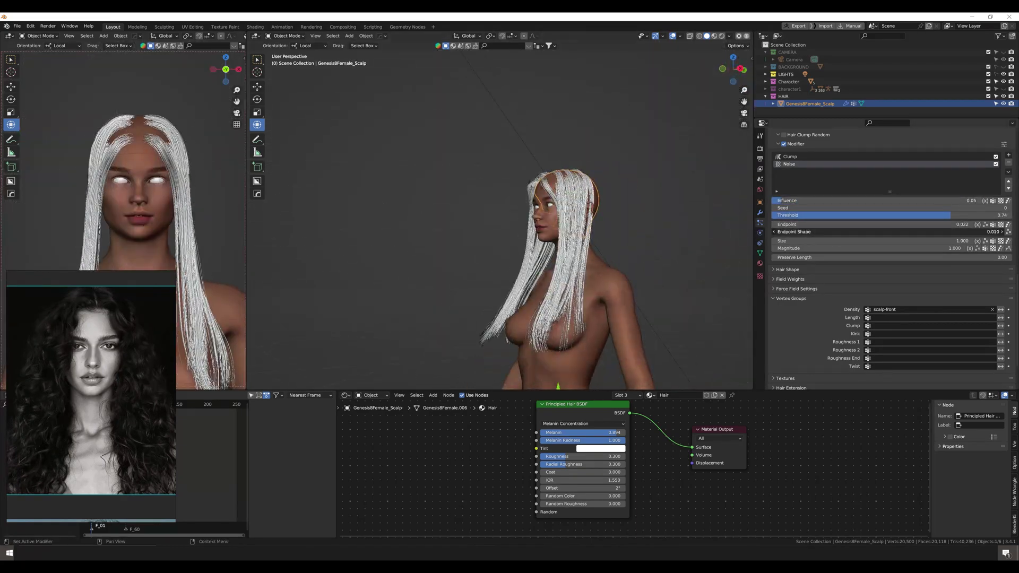
pyautogui.scroll(-1, 857, 268)
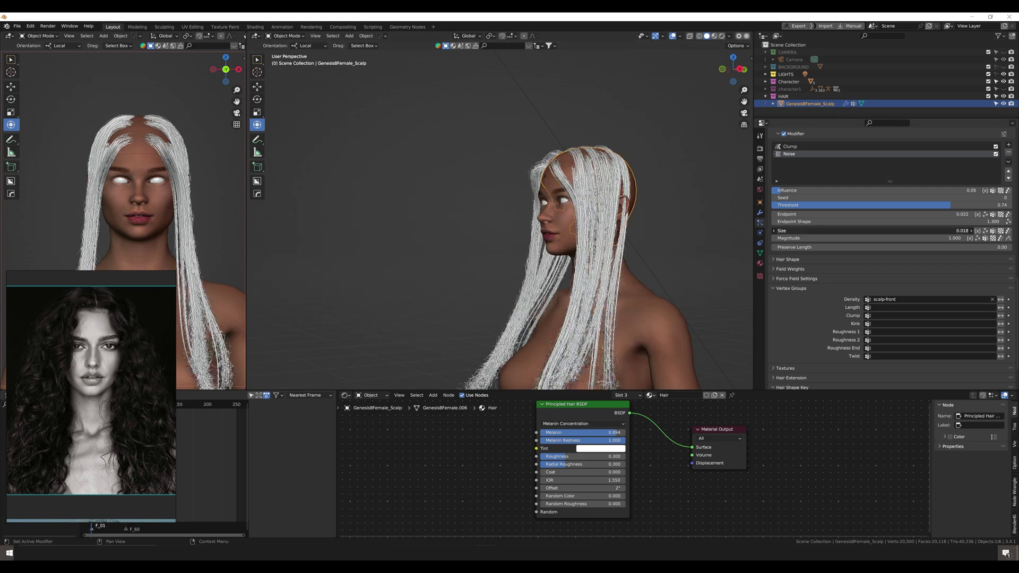
pyautogui.moveTo(875, 237); pyautogui.dragTo(912, 238)
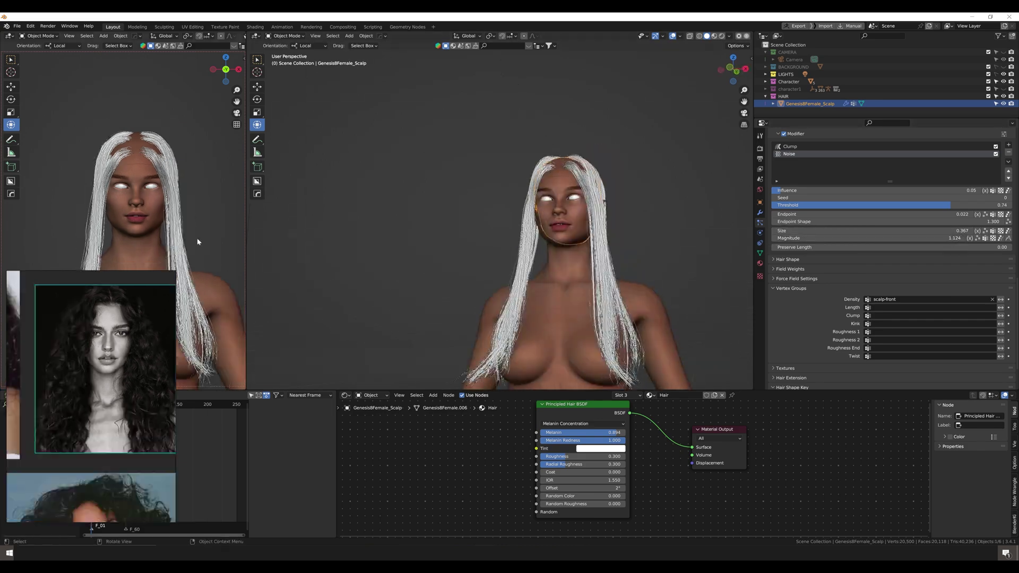
# Add a Clump modifier named curl with clump 0.54, shape 0.18, and Curl kink amplitude 0.012, frequency 8.880 and shape -0.06.
pyautogui.click(1008, 144)
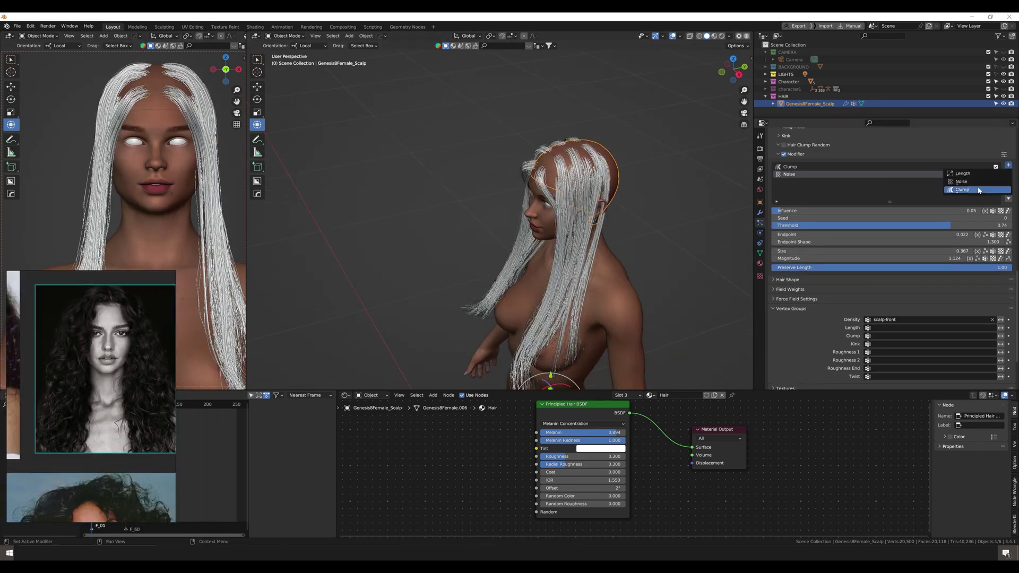
pyautogui.scroll(2, 904, 331)
pyautogui.scroll(-2, 901, 339)
pyautogui.moveTo(933, 320); pyautogui.dragTo(896, 321)
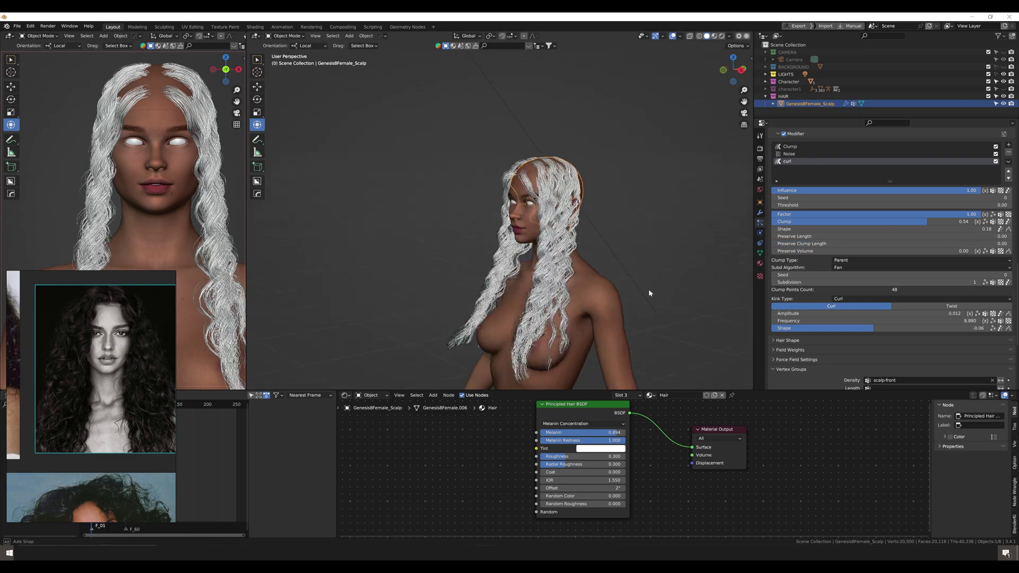
# Add a second Noise modifier with influence 0.56, threshold 0.87, size 0.289 and magnitude 0.076, and save the file.
pyautogui.click(1008, 145)
pyautogui.moveTo(971, 190)
pyautogui.mouseDown()
pyautogui.moveTo(887, 190)
pyautogui.moveTo(1001, 204)
pyautogui.moveTo(978, 205)
pyautogui.mouseUp()
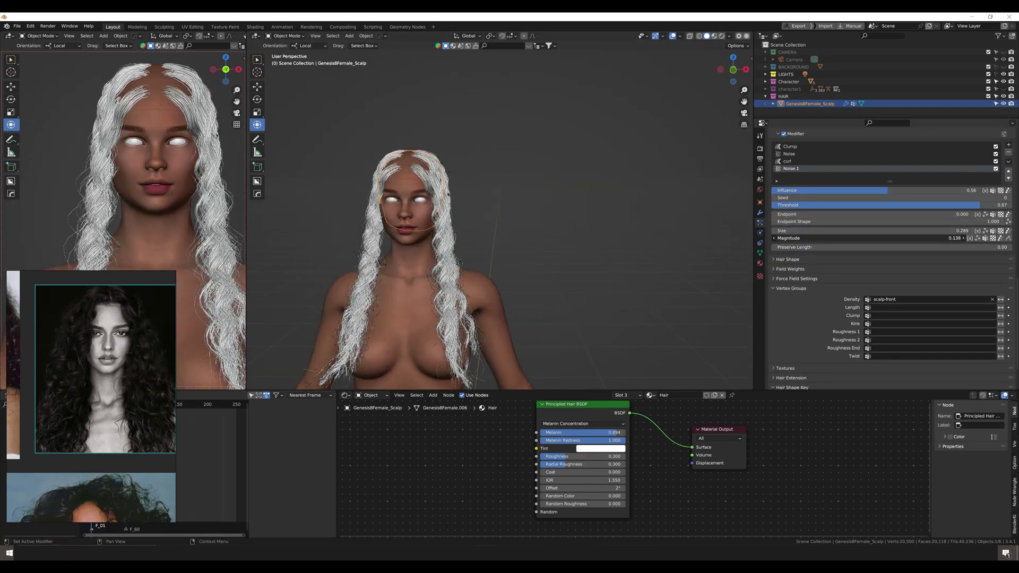
pyautogui.moveTo(954, 238); pyautogui.dragTo(902, 238)
pyautogui.moveTo(610, 212); pyautogui.dragTo(737, 203, button='middle')
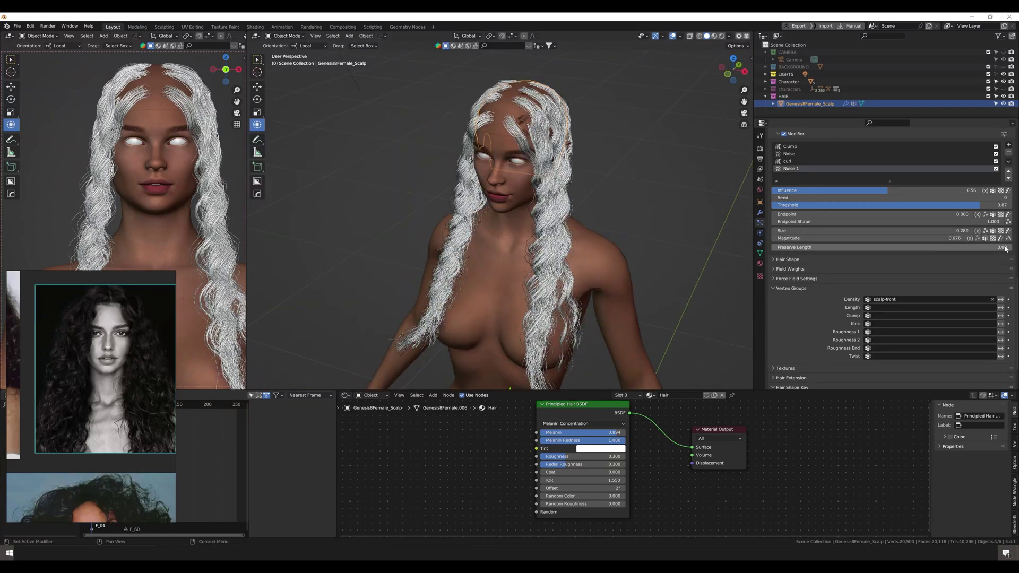
pyautogui.moveTo(663, 239); pyautogui.dragTo(536, 228, button='middle')
pyautogui.hotkey('ctrl', 's')
# Set the hair shape's root diameter to 0.043 m against a rendered front view, and save the file.
pyautogui.hscroll(5, 175, 35)
pyautogui.scroll(-3, 807, 256)
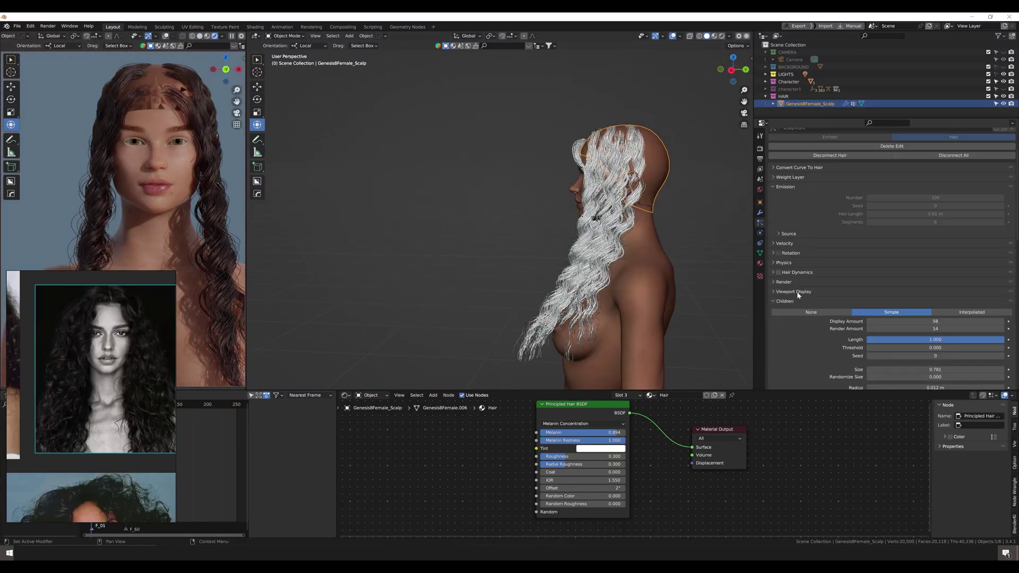
pyautogui.click(790, 237)
pyautogui.click(787, 279)
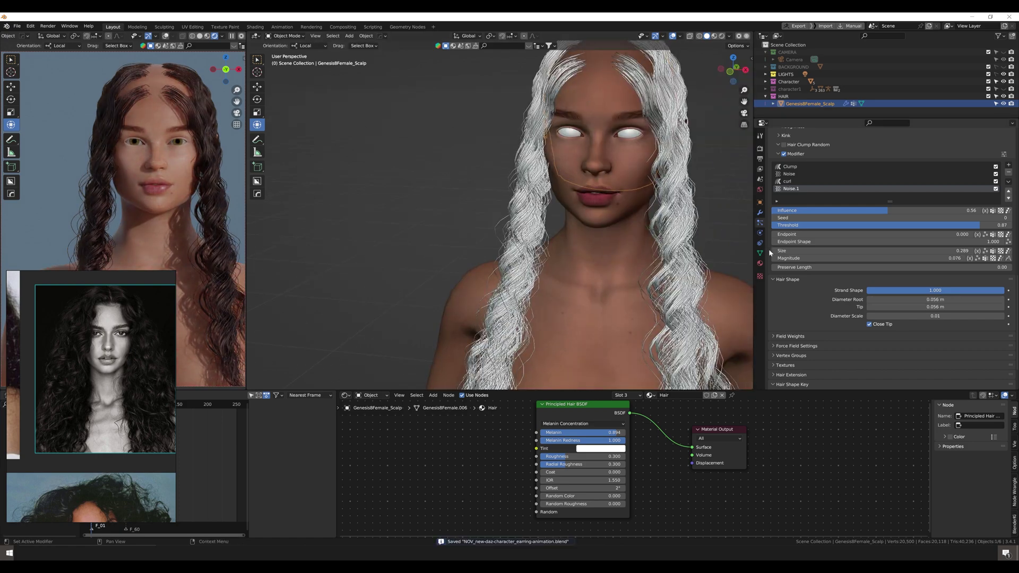
pyautogui.scroll(1, 887, 291)
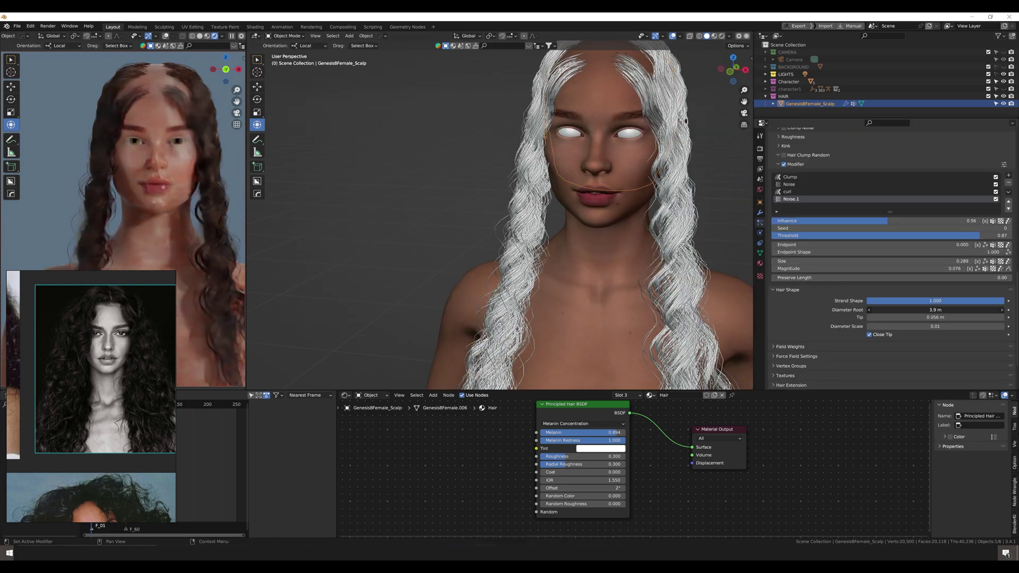
pyautogui.moveTo(935, 309); pyautogui.dragTo(907, 310)
pyautogui.scroll(10, 928, 228)
pyautogui.hotkey('ctrl', 's')
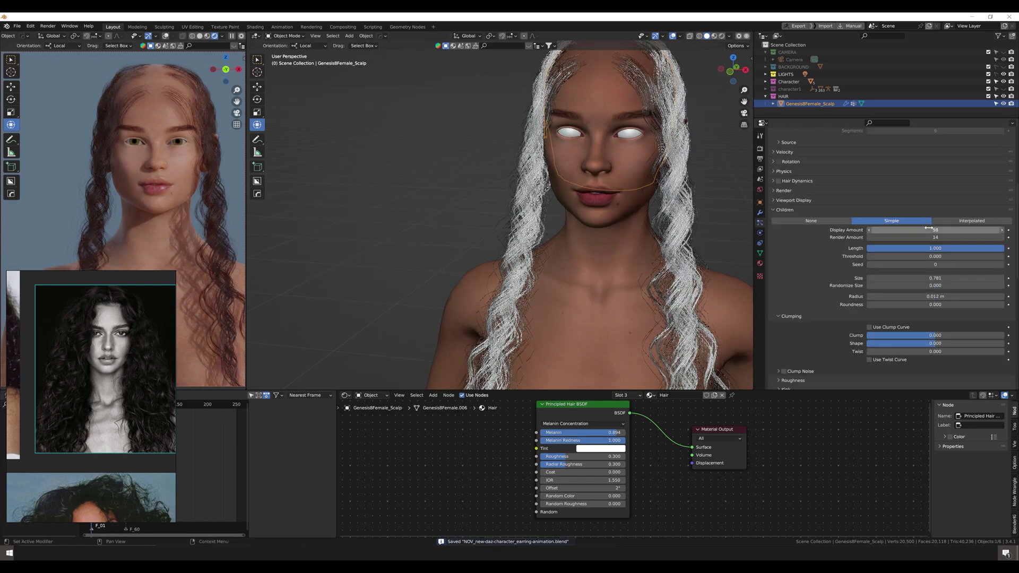
# Set the children's display amount to 300 and the second Noise modifier's threshold to 0.67.
pyautogui.doubleClick(928, 229)
pyautogui.doubleClick(935, 230)
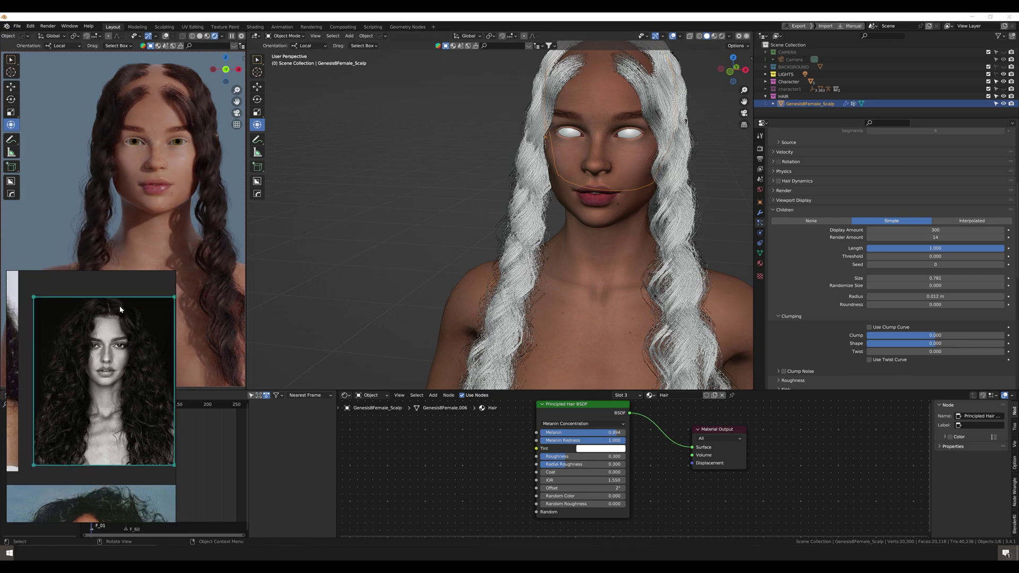
pyautogui.write('14')
pyautogui.press('Tab')
pyautogui.moveTo(934, 230); pyautogui.dragTo(976, 229)
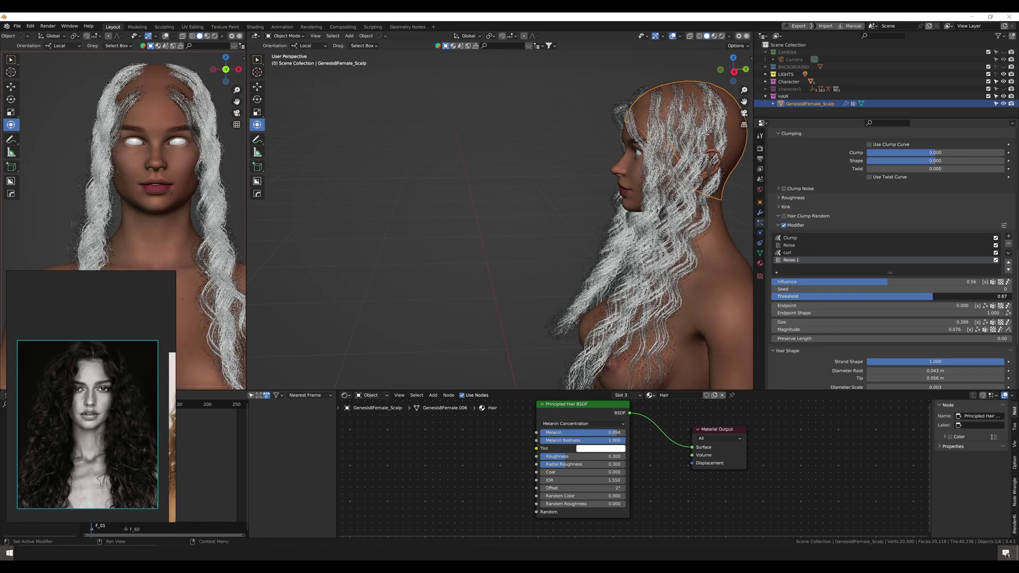
# Enter Particle Edit Mode and comb the hair lengths over the shoulder with an 80 px brush.
pyautogui.hotkey('ctrl', 'Tab')
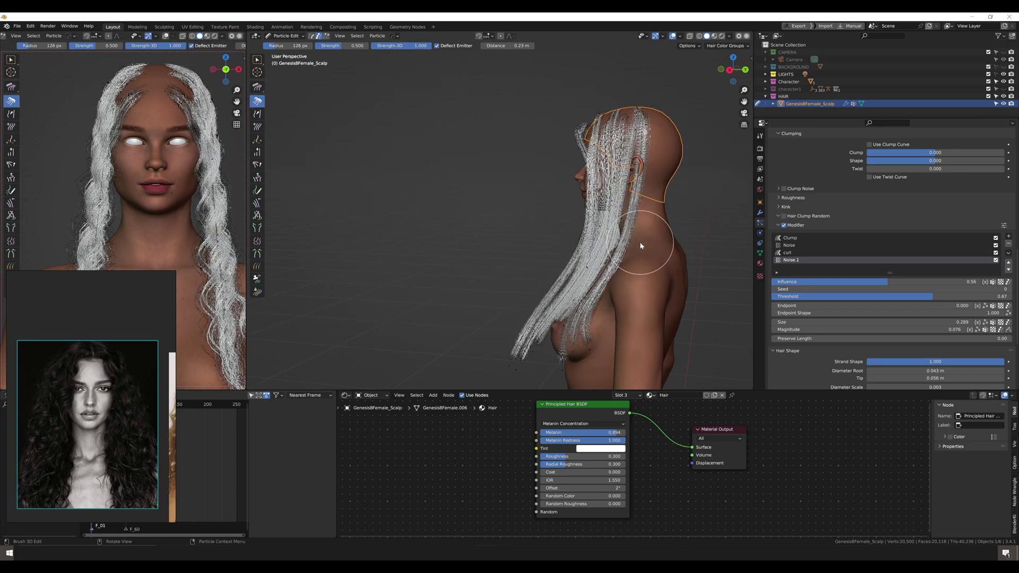
pyautogui.moveTo(639, 245)
pyautogui.mouseDown(button='middle')
pyautogui.moveTo(519, 318)
pyautogui.moveTo(644, 300)
pyautogui.moveTo(554, 318)
pyautogui.mouseUp(button='middle')
pyautogui.press('f')
pyautogui.click(620, 300)
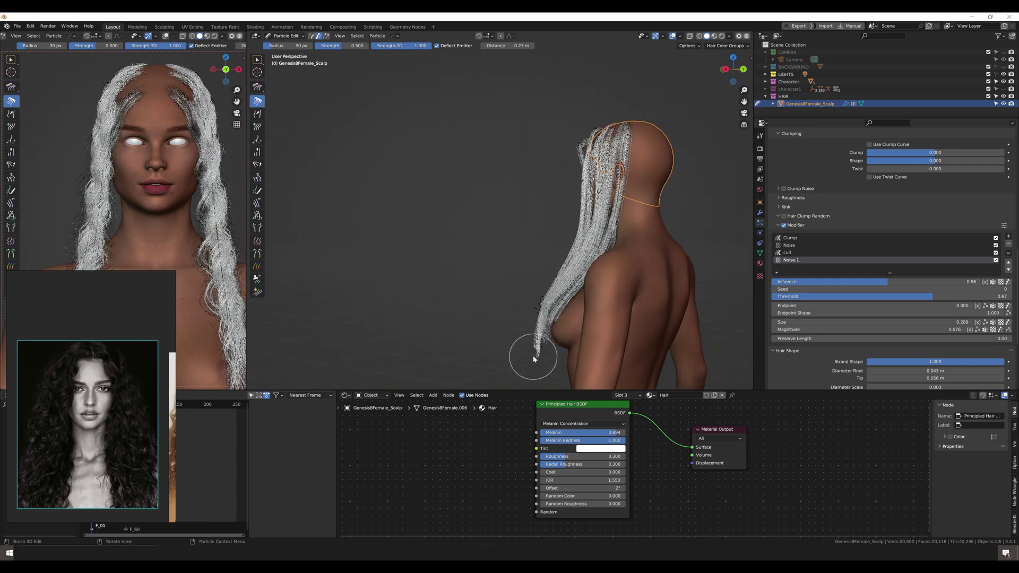
pyautogui.moveTo(533, 359)
pyautogui.mouseDown(button='middle')
pyautogui.moveTo(528, 336)
pyautogui.moveTo(606, 164)
pyautogui.moveTo(587, 221)
pyautogui.moveTo(587, 155)
pyautogui.moveTo(586, 268)
pyautogui.moveTo(546, 200)
pyautogui.moveTo(473, 343)
pyautogui.mouseUp(button='middle')
# Isolate linked guide strands and comb them around the chest, shoulders and sides of the head with a larger brush.
pyautogui.hotkey('ctrl', 'l')
pyautogui.press('f')
pyautogui.click(591, 189)
pyautogui.hotkey('shift', 'space')
pyautogui.press('c')
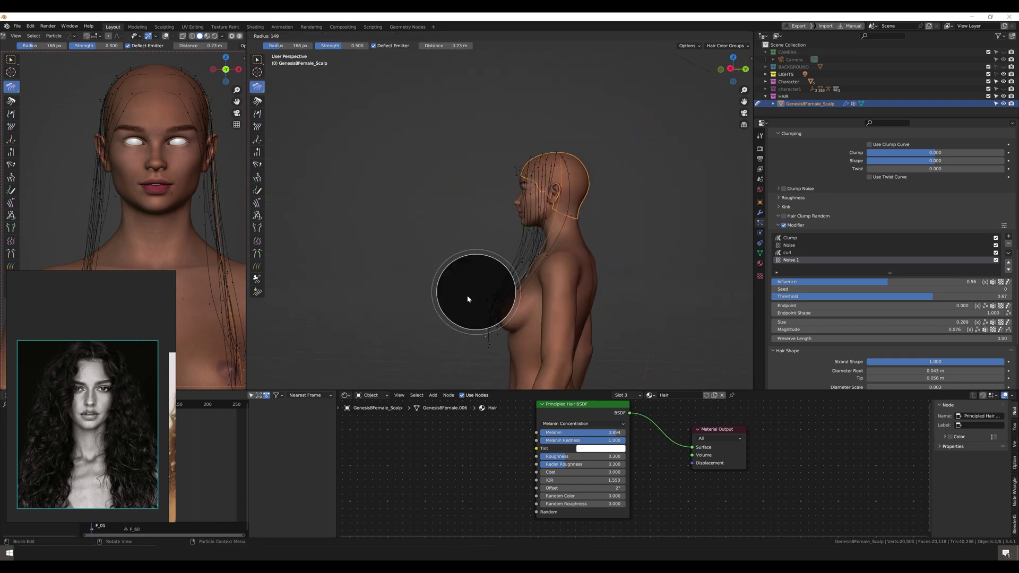
pyautogui.moveTo(466, 296); pyautogui.dragTo(574, 274, button='middle')
pyautogui.hotkey('shift', 'space')
pyautogui.press('a')
pyautogui.hotkey('shift', 'space')
pyautogui.press('c')
pyautogui.scroll(5, 574, 274)
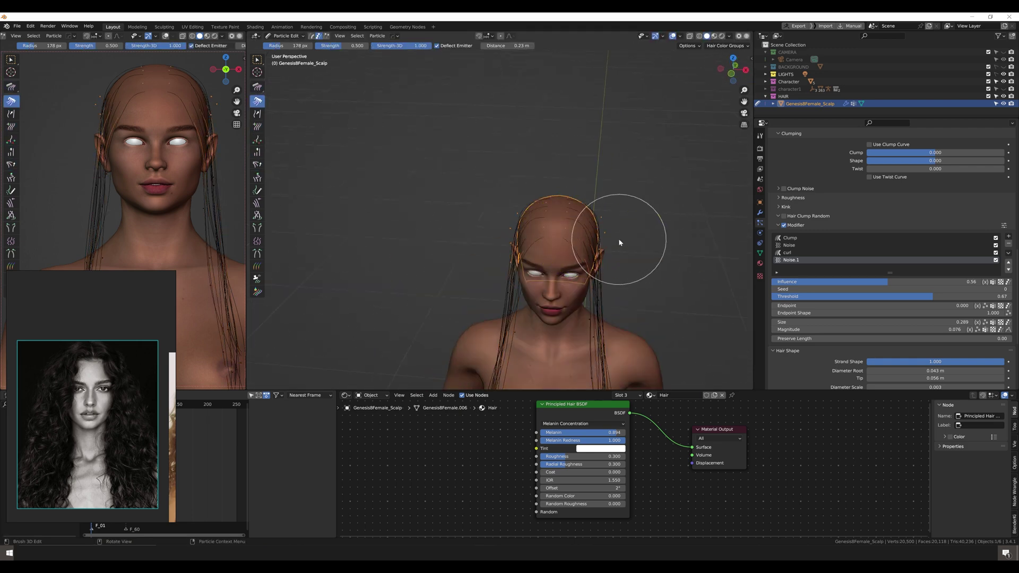
# Shape the front strands over the crown and temples so they cover the scalp up to a narrow centre parting.
pyautogui.hotkey('shift', 'space')
pyautogui.press('c')
pyautogui.moveTo(630, 239)
pyautogui.mouseDown(button='middle')
pyautogui.moveTo(596, 234)
pyautogui.moveTo(622, 255)
pyautogui.moveTo(628, 214)
pyautogui.mouseUp(button='middle')
pyautogui.press('f')
pyautogui.press('l')
pyautogui.moveTo(692, 225)
pyautogui.mouseDown(button='middle')
pyautogui.moveTo(603, 182)
pyautogui.moveTo(646, 214)
pyautogui.moveTo(644, 257)
pyautogui.moveTo(689, 170)
pyautogui.moveTo(659, 177)
pyautogui.moveTo(661, 278)
pyautogui.moveTo(700, 307)
pyautogui.moveTo(610, 336)
pyautogui.moveTo(568, 277)
pyautogui.moveTo(624, 233)
pyautogui.moveTo(616, 201)
pyautogui.moveTo(595, 223)
pyautogui.moveTo(620, 169)
pyautogui.moveTo(700, 204)
pyautogui.moveTo(637, 223)
pyautogui.moveTo(658, 191)
pyautogui.moveTo(565, 262)
pyautogui.moveTo(615, 132)
pyautogui.moveTo(615, 163)
pyautogui.moveTo(614, 122)
pyautogui.moveTo(728, 186)
pyautogui.moveTo(506, 203)
pyautogui.mouseUp(button='middle')
pyautogui.press('l')
pyautogui.click(644, 150)
pyautogui.press('q')
pyautogui.click(639, 151)
pyautogui.press('q')
pyautogui.click(584, 195)
pyautogui.moveTo(584, 195)
pyautogui.mouseDown(button='middle')
pyautogui.moveTo(421, 222)
pyautogui.moveTo(513, 318)
pyautogui.moveTo(528, 263)
pyautogui.moveTo(544, 286)
pyautogui.moveTo(530, 297)
pyautogui.mouseUp(button='middle')
pyautogui.scroll(-3, 541, 295)
pyautogui.click(257, 176)
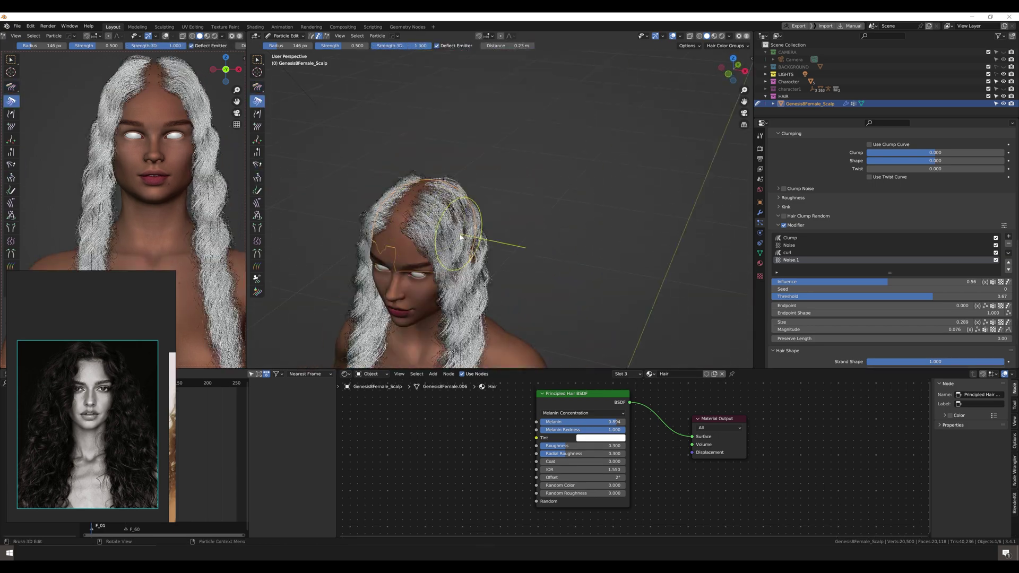
pyautogui.moveTo(415, 221); pyautogui.dragTo(438, 227, button='middle')
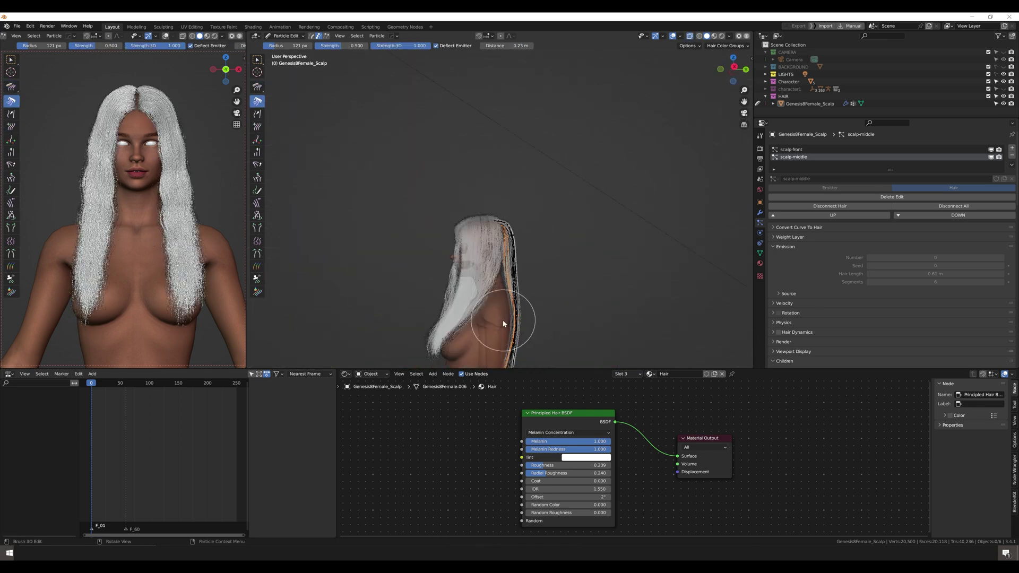
# Comb the scalp-middle guide strands down the back of the head with a 177 px brush and check the crown coverage.
pyautogui.moveTo(503, 323); pyautogui.dragTo(682, 161, button='middle')
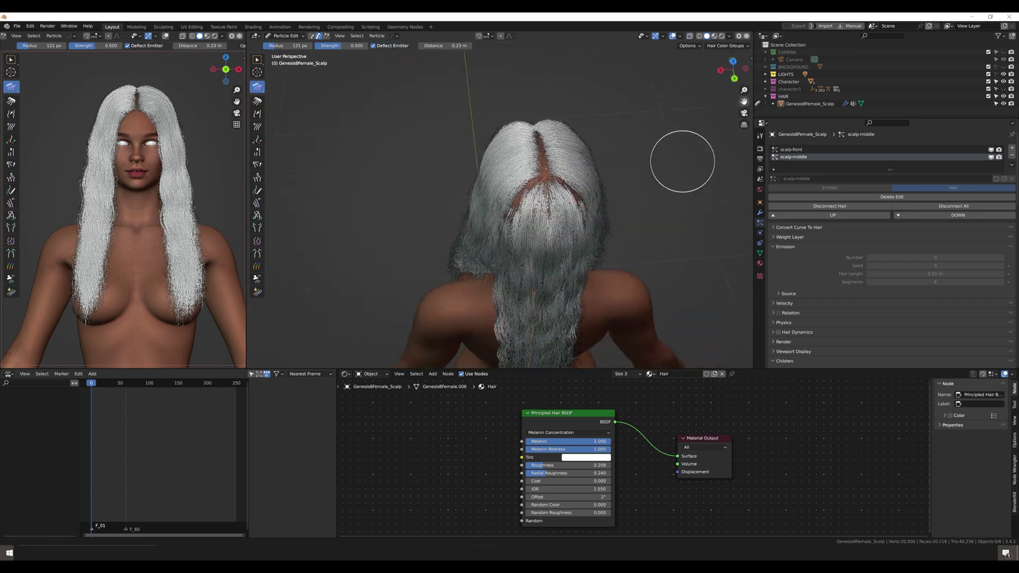
pyautogui.press('f')
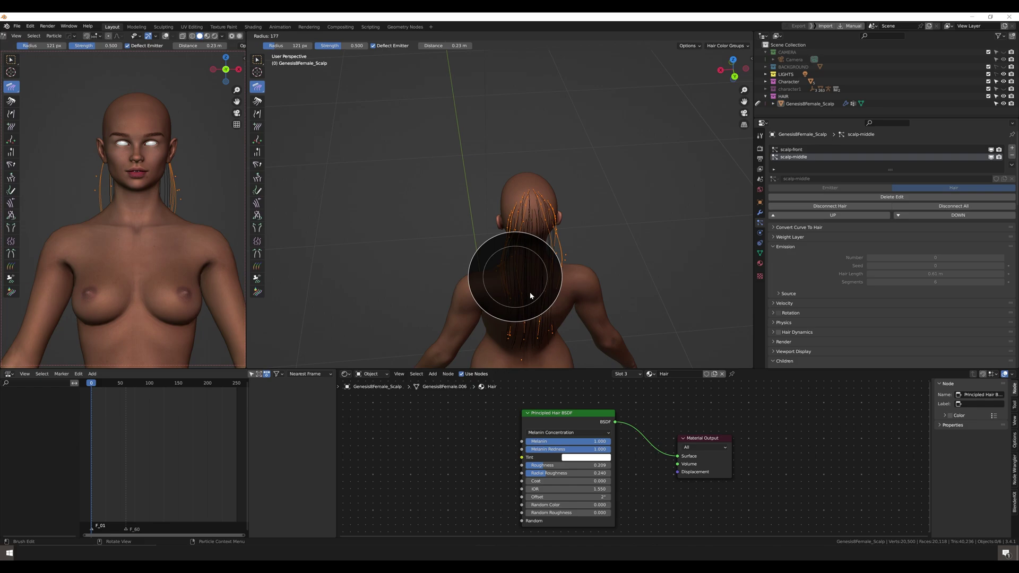
pyautogui.click(530, 295)
pyautogui.click(530, 207)
pyautogui.moveTo(530, 207)
pyautogui.mouseDown(button='middle')
pyautogui.moveTo(587, 302)
pyautogui.moveTo(555, 234)
pyautogui.moveTo(613, 222)
pyautogui.moveTo(659, 141)
pyautogui.moveTo(636, 140)
pyautogui.moveTo(636, 227)
pyautogui.moveTo(605, 170)
pyautogui.moveTo(583, 227)
pyautogui.moveTo(562, 246)
pyautogui.moveTo(587, 215)
pyautogui.moveTo(477, 159)
pyautogui.mouseUp(button='middle')
pyautogui.press('l')
pyautogui.click(286, 35)
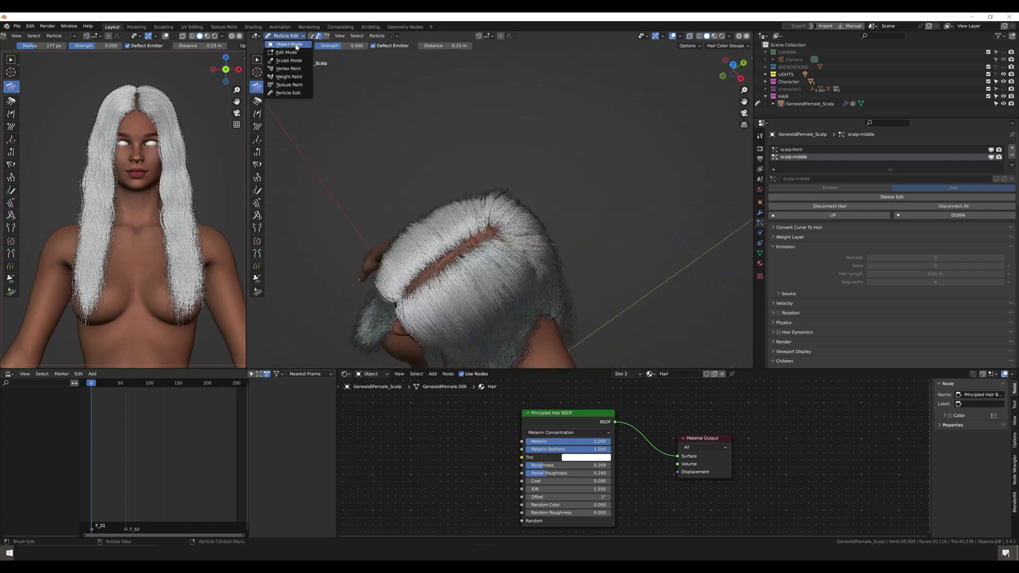
pyautogui.moveTo(318, 106); pyautogui.dragTo(531, 197, button='middle')
# Add an interpolated scalp-middle guide strand behind the parting, comb it with a 56 px brush, and return to Object Mode.
pyautogui.hotkey('shift', 'space')
pyautogui.click(549, 208)
pyautogui.scroll(3, 552, 203)
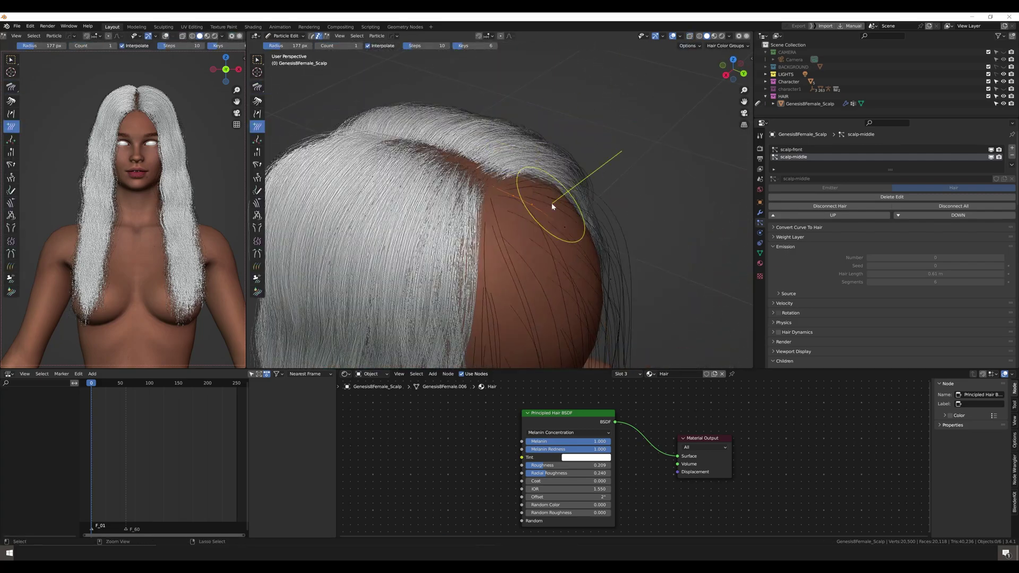
pyautogui.press('KP_3')
pyautogui.press('KP_7')
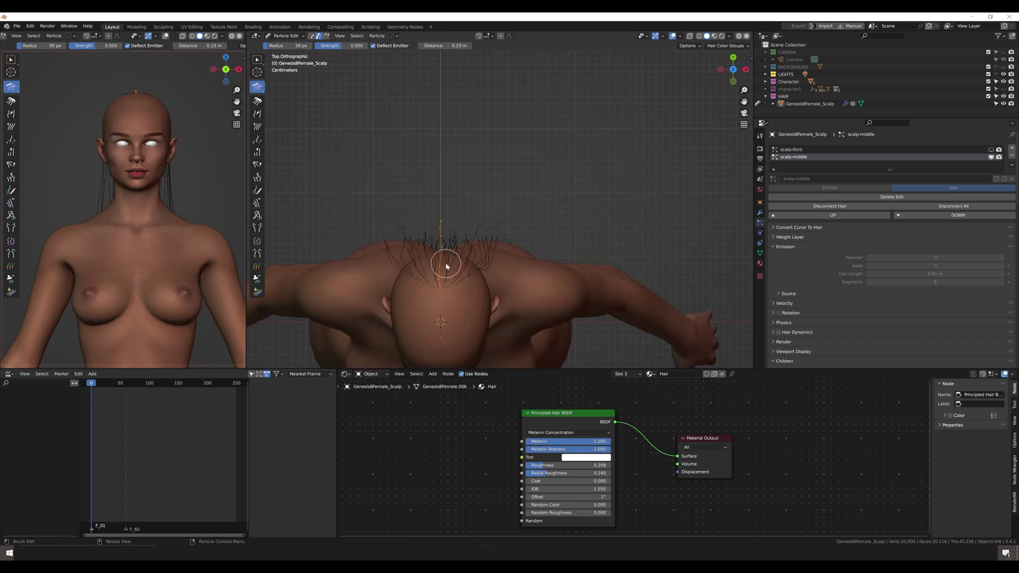
pyautogui.press('KP_3')
pyautogui.scroll(-5, 559, 297)
pyautogui.press('Tab')
pyautogui.moveTo(511, 189); pyautogui.dragTo(497, 256, button='middle')
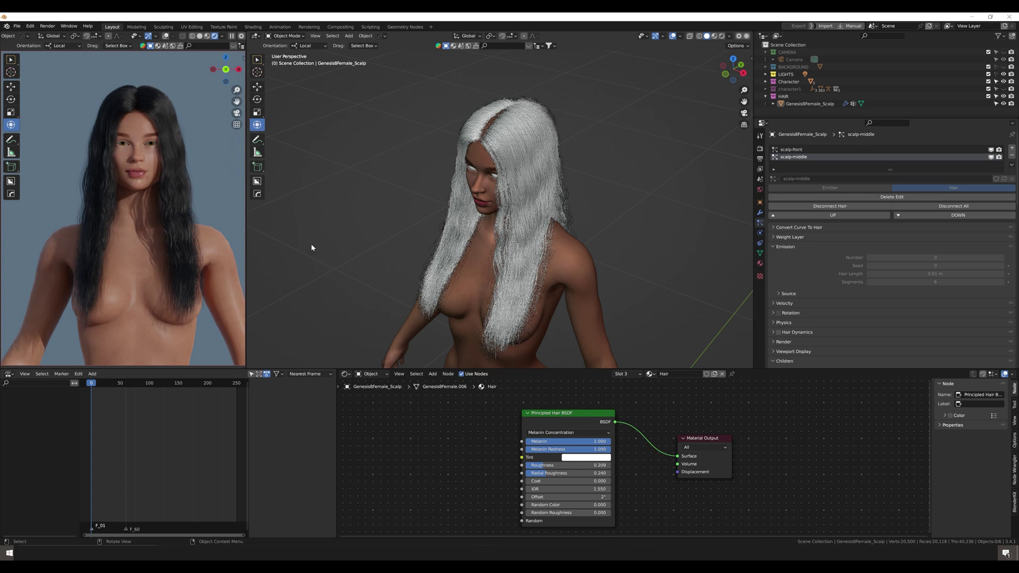
# Feed the Principled Hair BSDF's Tint from a B-Spline ColorRamp driven by a Curves Info node.
pyautogui.hotkey('shift', 'a')
pyautogui.write('color ramp')
pyautogui.press('Return')
pyautogui.click(473, 463)
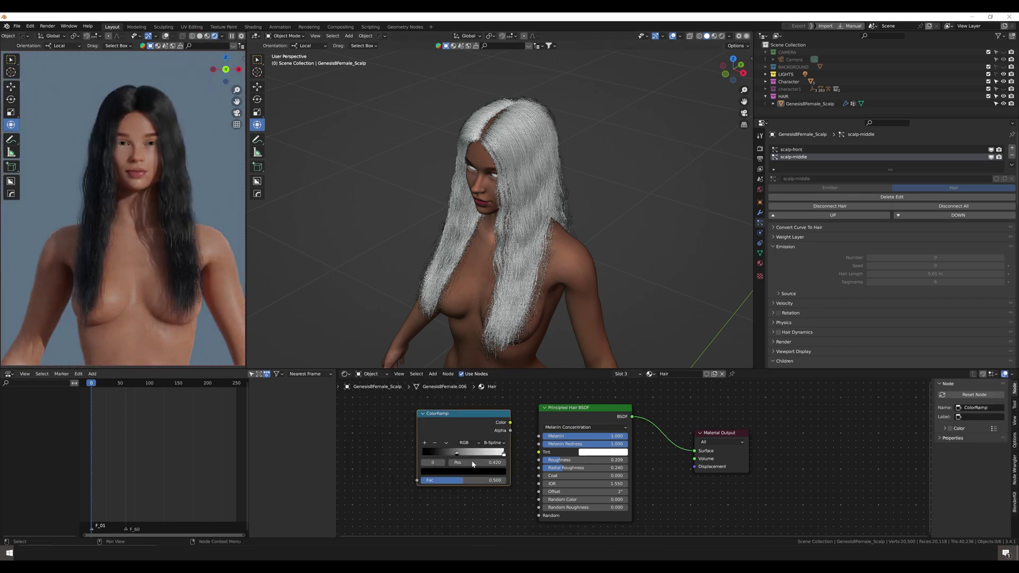
pyautogui.moveTo(510, 423); pyautogui.dragTo(539, 452)
pyautogui.moveTo(475, 429); pyautogui.dragTo(580, 434, button='middle')
pyautogui.click(420, 424)
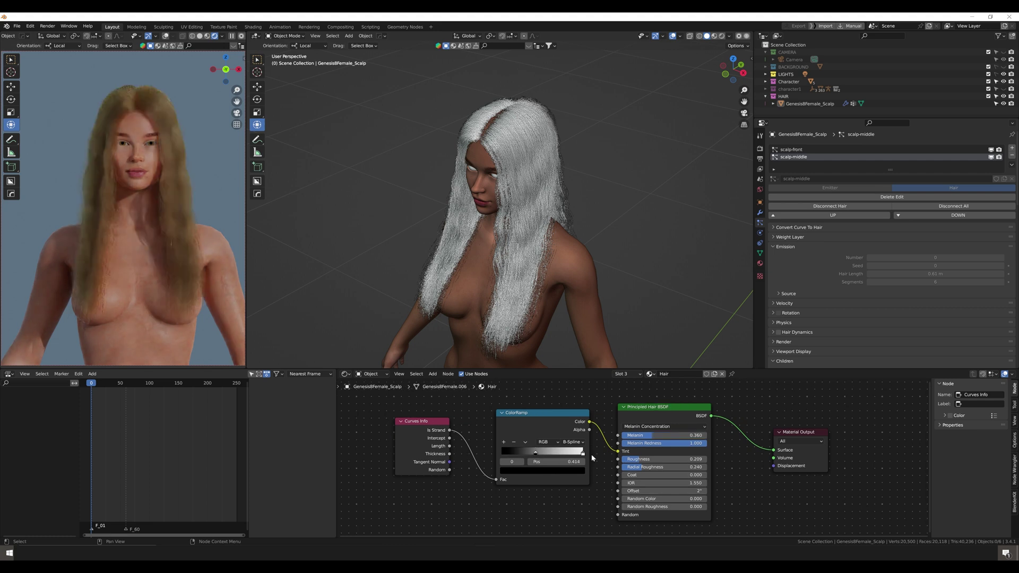
# Set Melanin to 0.764 and colour the Random-driven ramp from black to orange-brown, with the black stop at position 0.399.
pyautogui.moveTo(650, 435); pyautogui.dragTo(668, 435)
pyautogui.scroll(1, 651, 458)
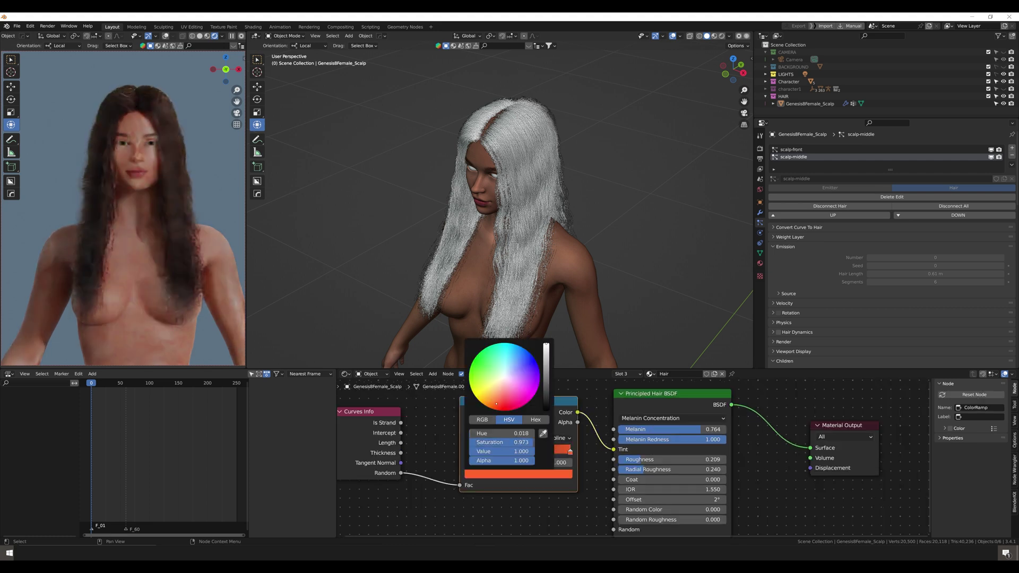
pyautogui.click(517, 473)
pyautogui.click(540, 451)
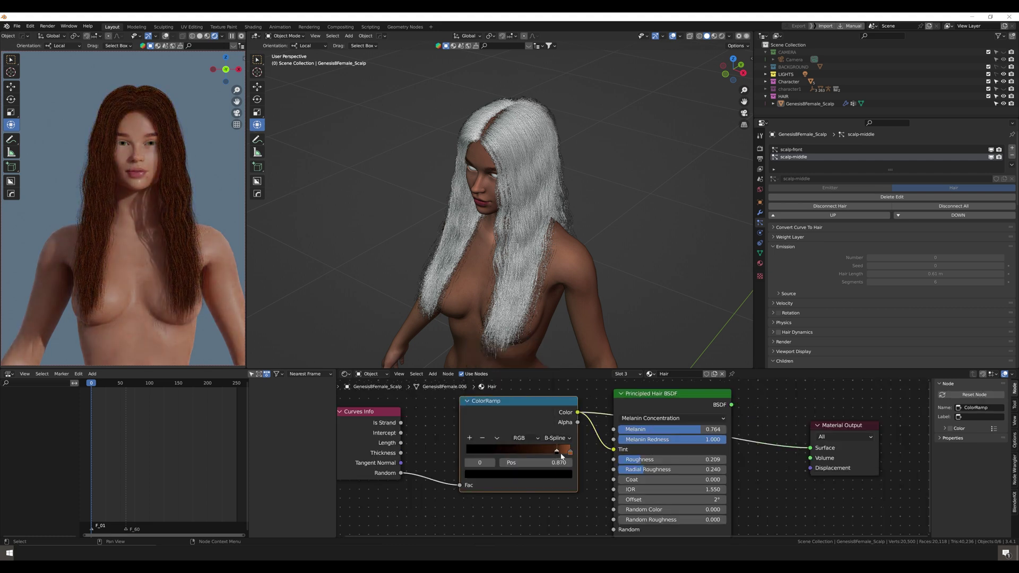
pyautogui.moveTo(550, 452); pyautogui.dragTo(508, 451)
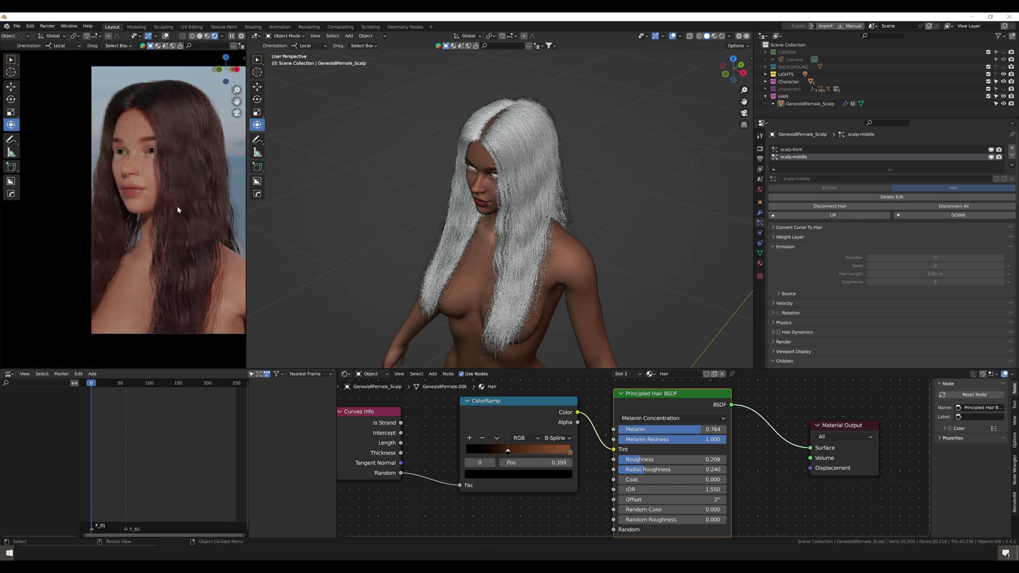
# Save the file and examine the rendered hair through the camera view alongside the scalp-front hair settings.
pyautogui.hotkey('ctrl', 's')
pyautogui.click(765, 61)
pyautogui.moveTo(146, 226); pyautogui.dragTo(127, 200, button='middle')
pyautogui.press('KP_0')
pyautogui.scroll(3, 196, 177)
pyautogui.scroll(-15, 805, 247)
pyautogui.doubleClick(880, 292)
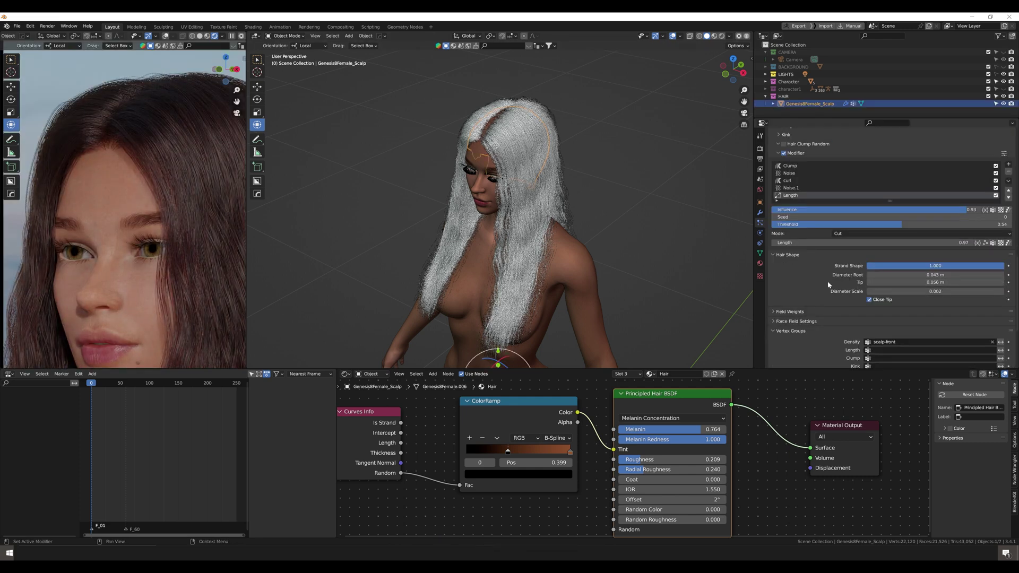
# Set the scalp-front children's render amount to 200.
pyautogui.scroll(-3, 145, 176)
pyautogui.scroll(8, 819, 212)
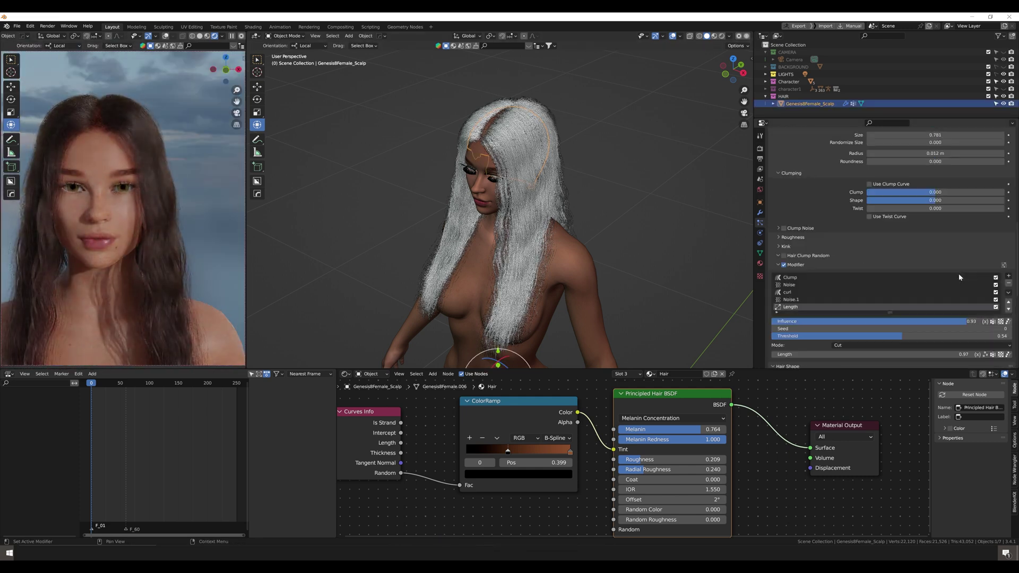
pyautogui.click(880, 148)
pyautogui.write('200')
pyautogui.press('KP_0')
pyautogui.scroll(15, 834, 161)
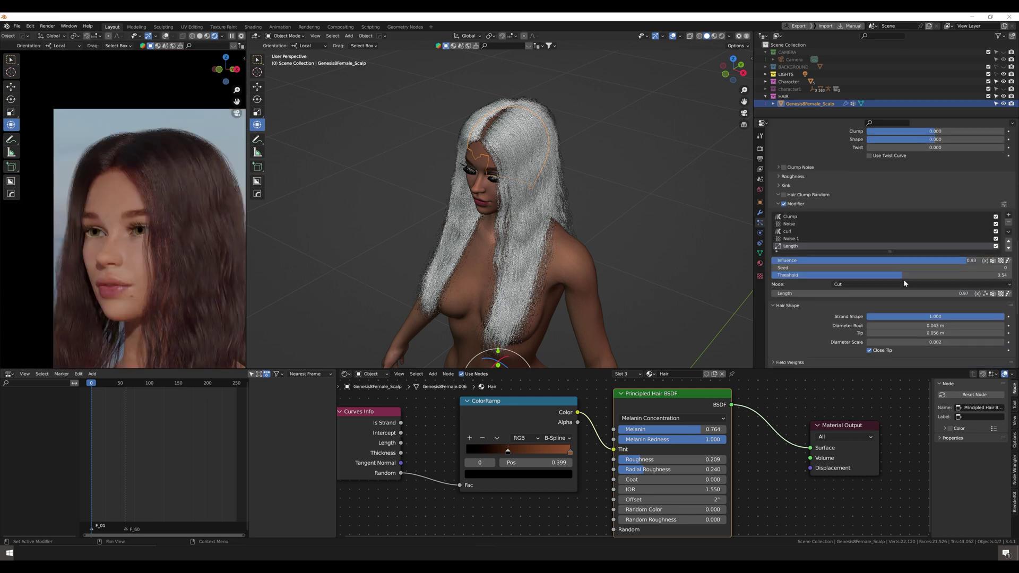
# Reduce the viewport load by setting Simplify's viewport child particles to 0.200 in the render settings.
pyautogui.click(760, 149)
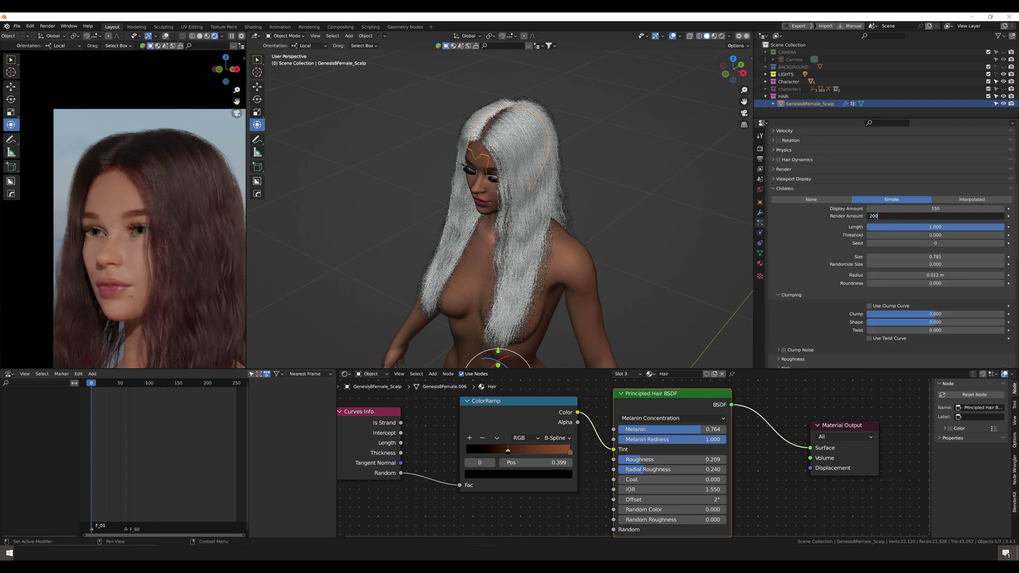
pyautogui.scroll(-3, 498, 212)
pyautogui.moveTo(940, 282); pyautogui.dragTo(896, 282)
pyautogui.click(788, 310)
# Move the camera to about X -0.01 m, Y -1.38 m, Z 1.55 m and set Simplify's viewport child particles to 1.000.
pyautogui.click(300, 36)
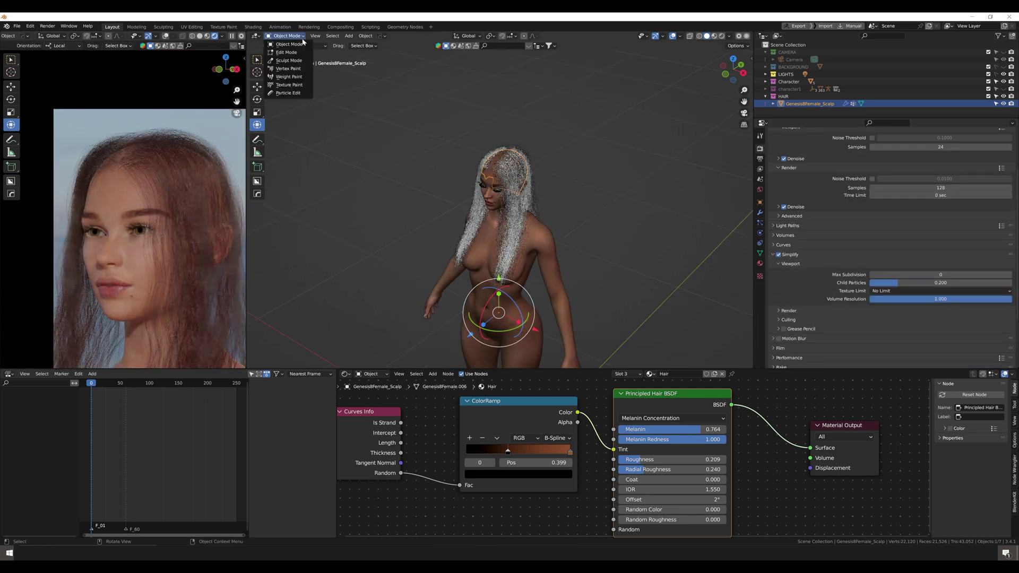
pyautogui.click(794, 60)
pyautogui.press('n')
pyautogui.press('KP_7')
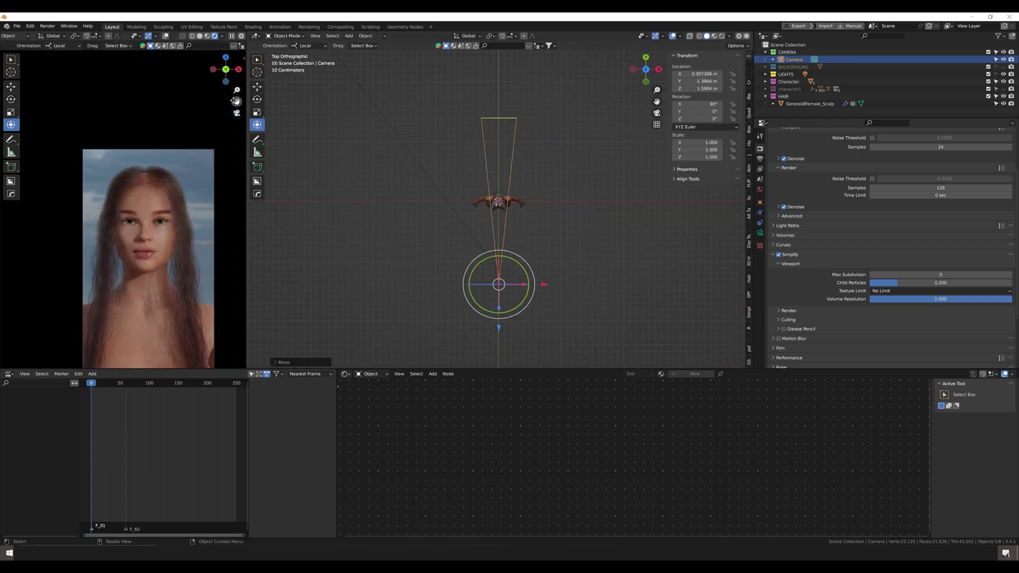
pyautogui.press('g')
pyautogui.moveTo(529, 263); pyautogui.dragTo(523, 216, button='middle')
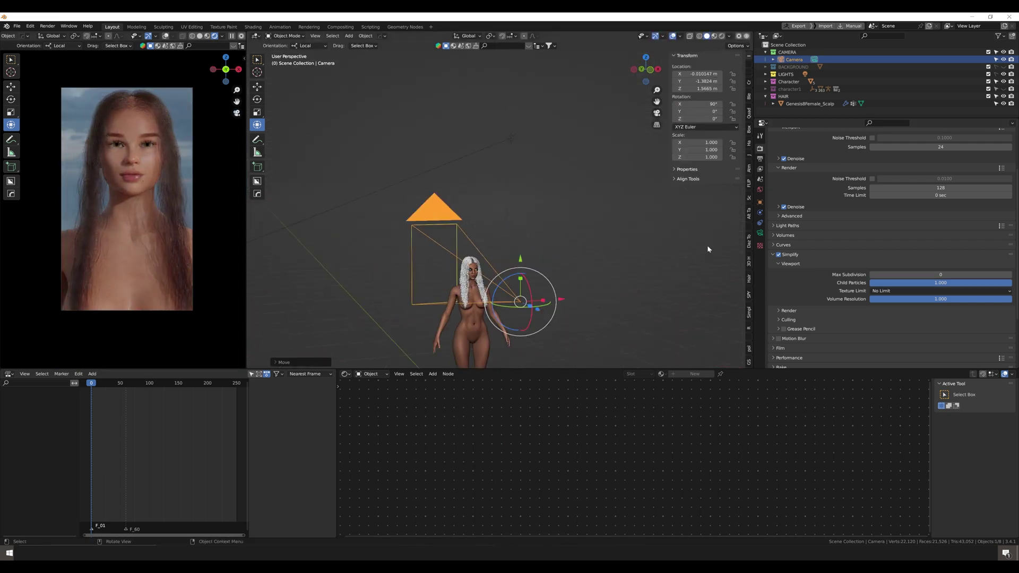
pyautogui.moveTo(237, 101); pyautogui.dragTo(223, 106)
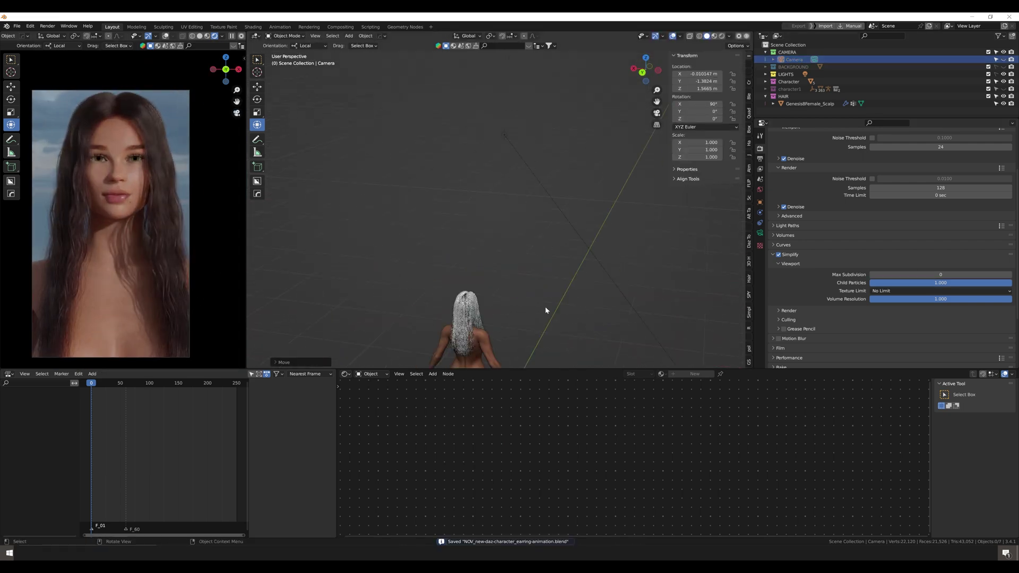
# Set the scalp hair's children display amount and render amount to 300.
pyautogui.click(467, 323)
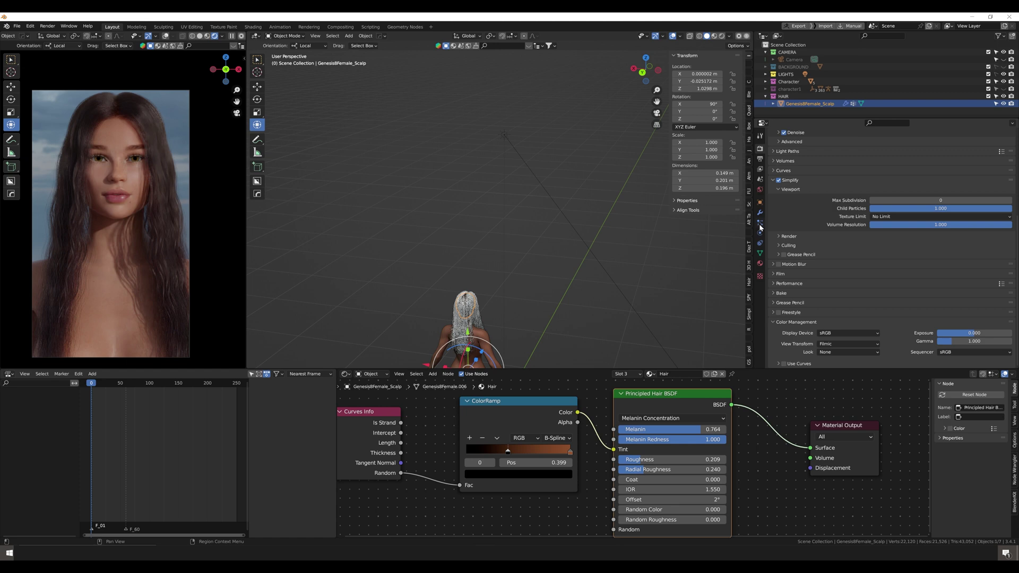
pyautogui.press('KP_Decimal')
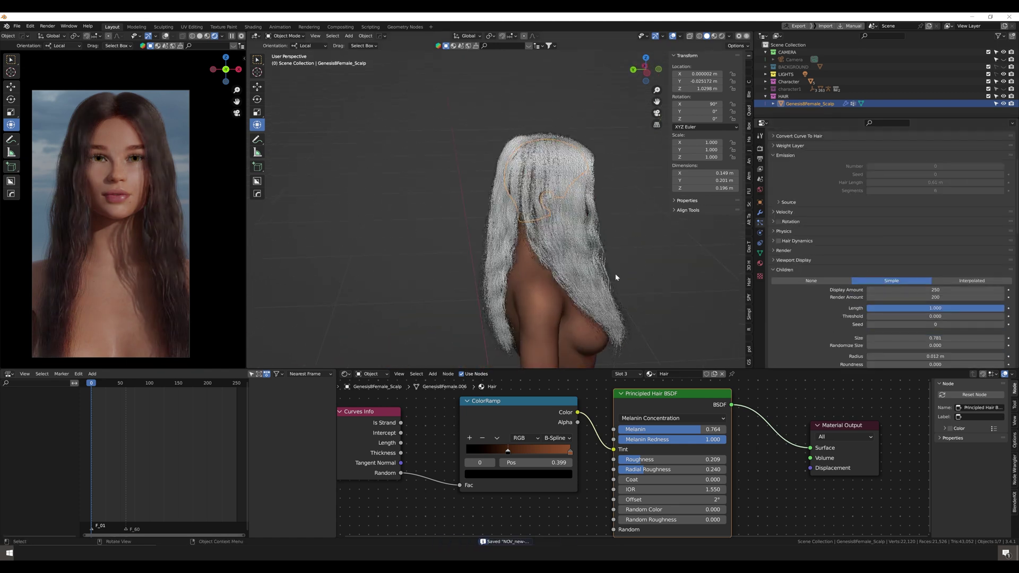
pyautogui.moveTo(500, 232); pyautogui.dragTo(356, 252, button='middle')
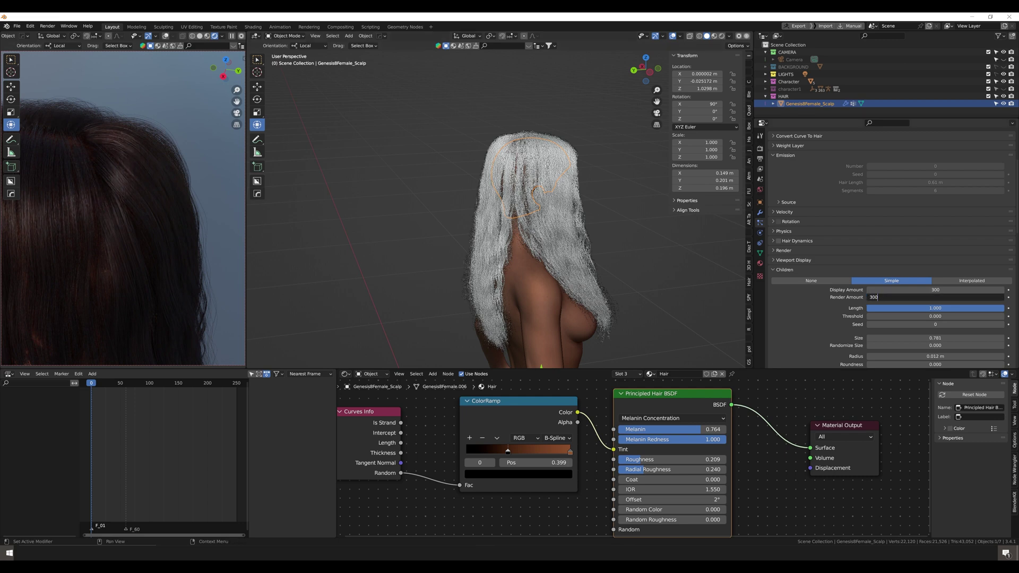
pyautogui.press('Escape')
# Recolour the hair ramp's bright stop to a lighter brown and place the black stop at position 0.438.
pyautogui.press('KP_0')
pyautogui.scroll(2, 633, 460)
pyautogui.click(547, 450)
pyautogui.click(476, 480)
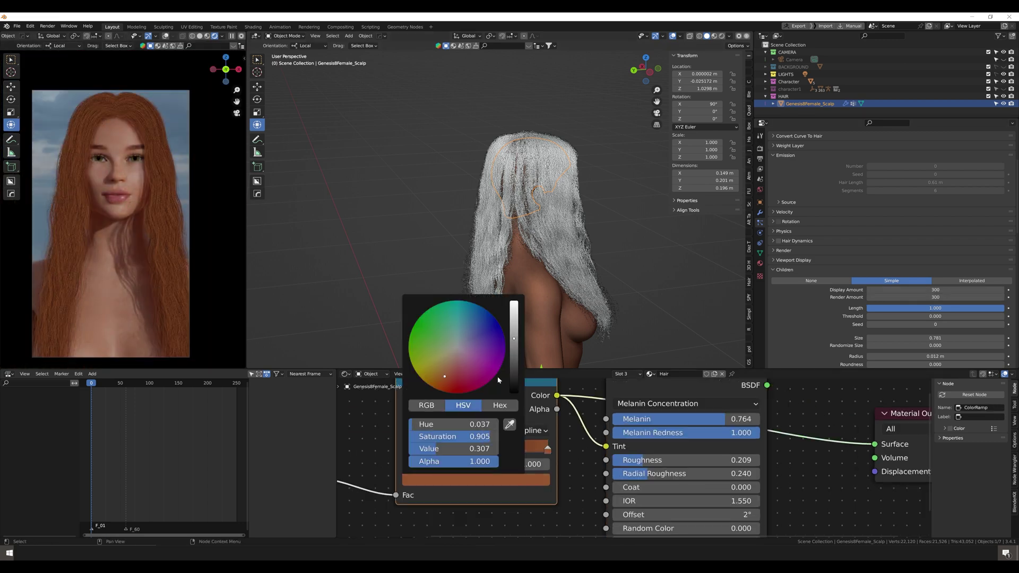
# Set the hair shader's Random Color to 0.027, Random Roughness to 0.399 and Melanin to 0.858.
pyautogui.scroll(1, 464, 453)
pyautogui.moveTo(467, 506); pyautogui.dragTo(515, 506)
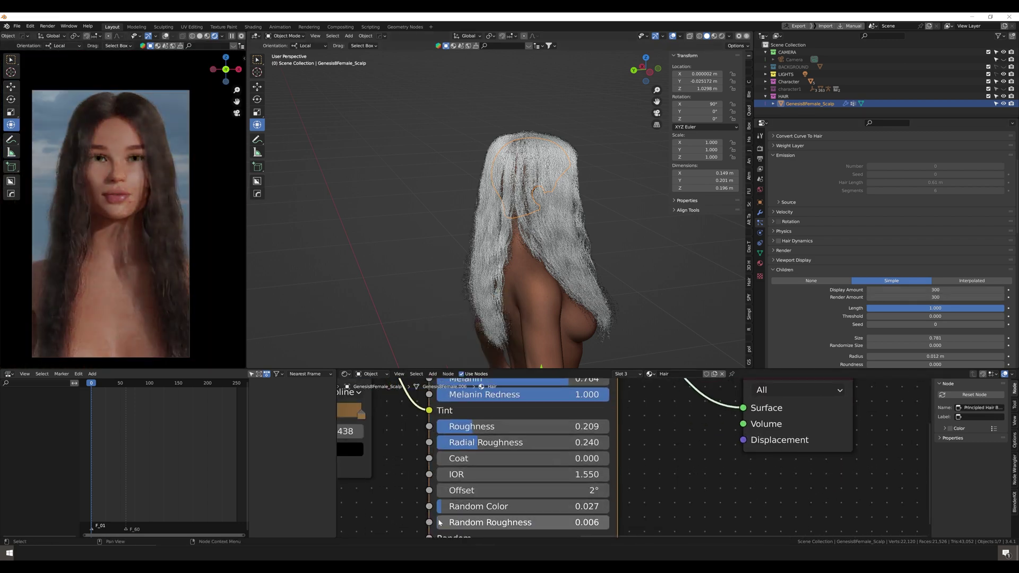
pyautogui.moveTo(440, 523); pyautogui.dragTo(509, 523)
pyautogui.scroll(-3, 554, 507)
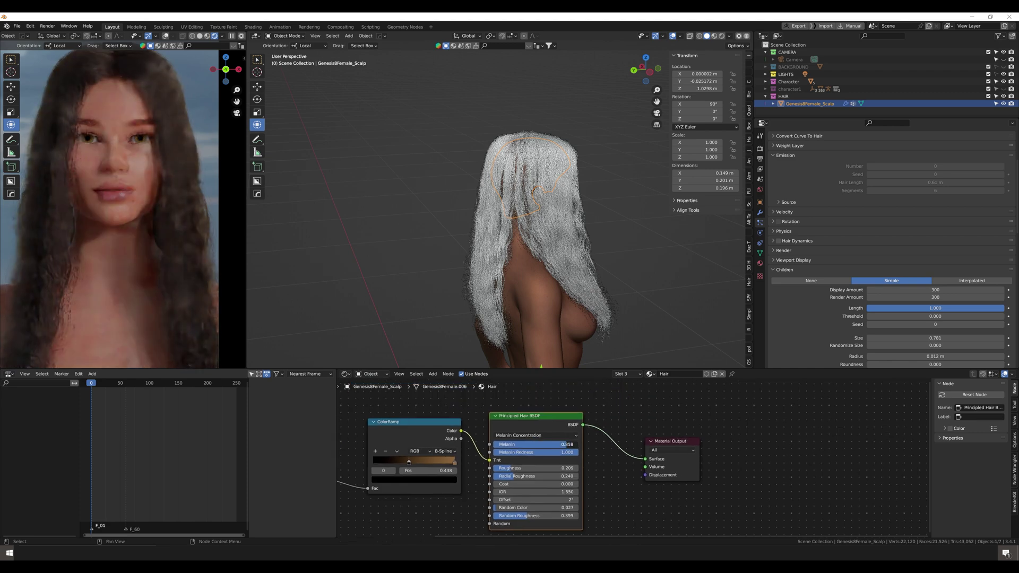
# Rotate the sun light to about 42.6° on X and -9.16° on Z, and open its strength for editing.
pyautogui.scroll(-6, 504, 223)
pyautogui.click(579, 112)
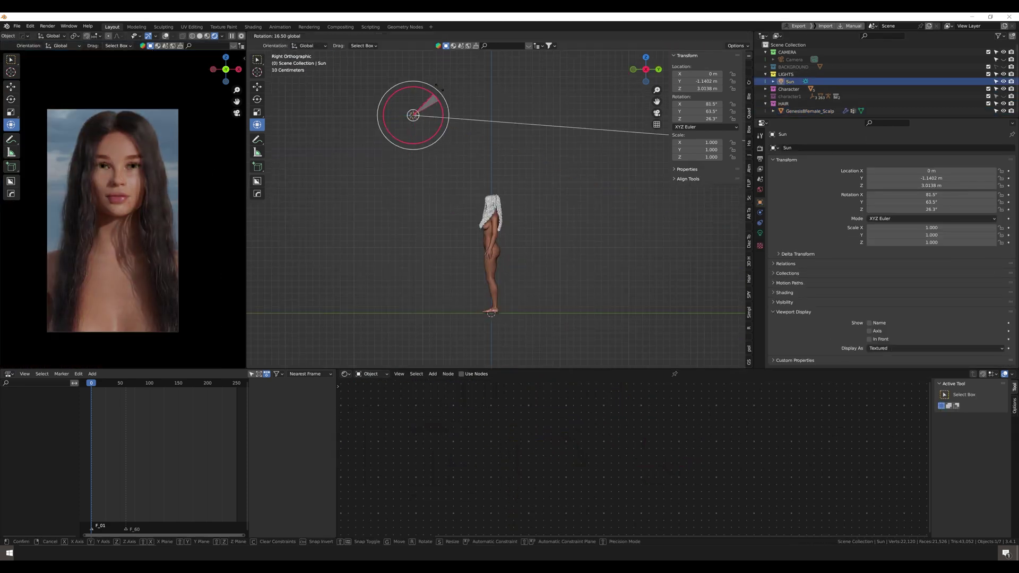
pyautogui.moveTo(453, 145); pyautogui.dragTo(477, 159, button='middle')
pyautogui.click(760, 233)
pyautogui.click(934, 197)
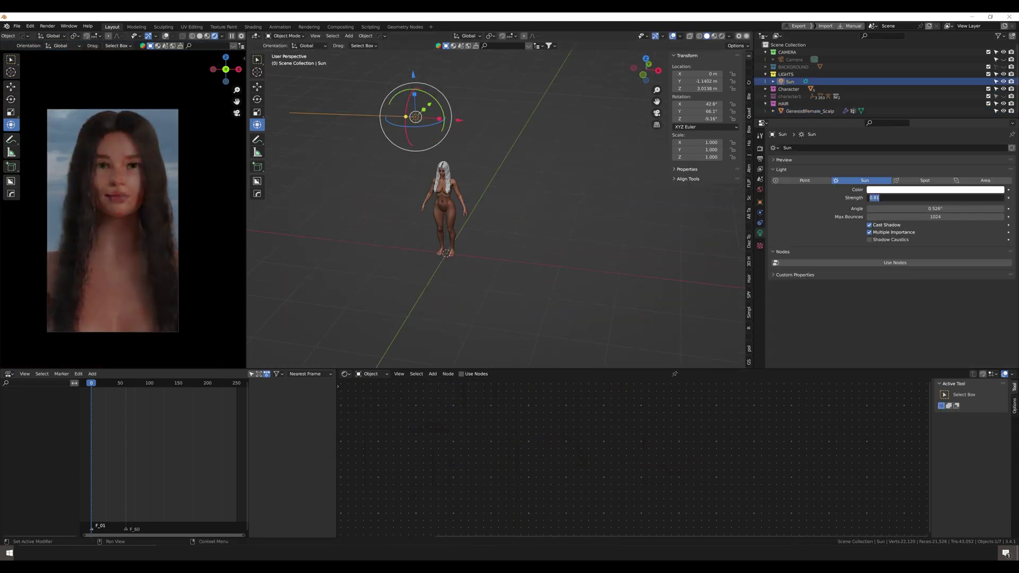
# Show the background and add a filled circle about 0.55 m wide above the head, named light-circle_01, with an Emission material.
pyautogui.click(1003, 66)
pyautogui.hotkey('shift', 'a')
pyautogui.click(561, 225)
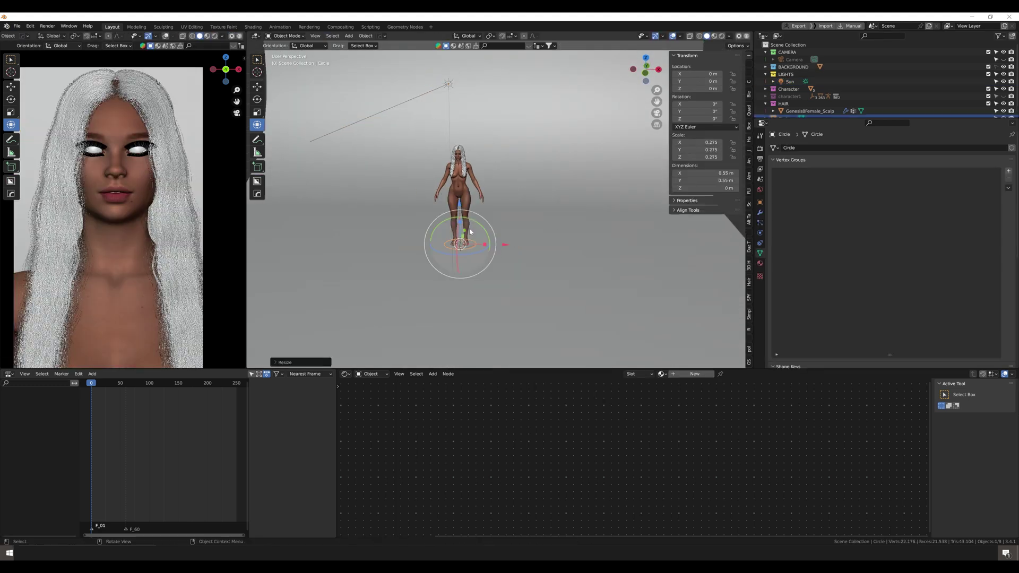
pyautogui.scroll(2, 455, 162)
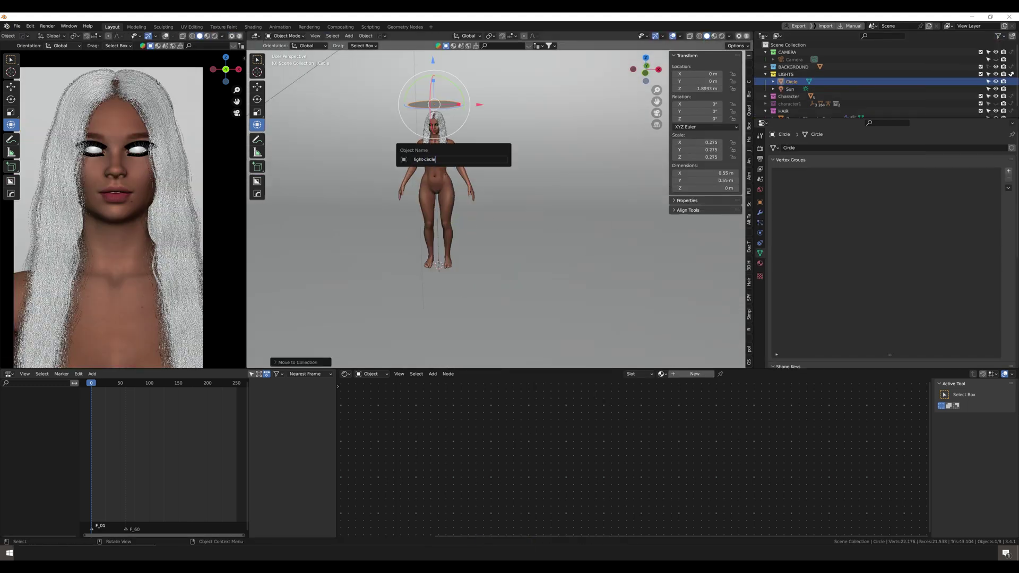
pyautogui.moveTo(646, 463); pyautogui.dragTo(645, 459)
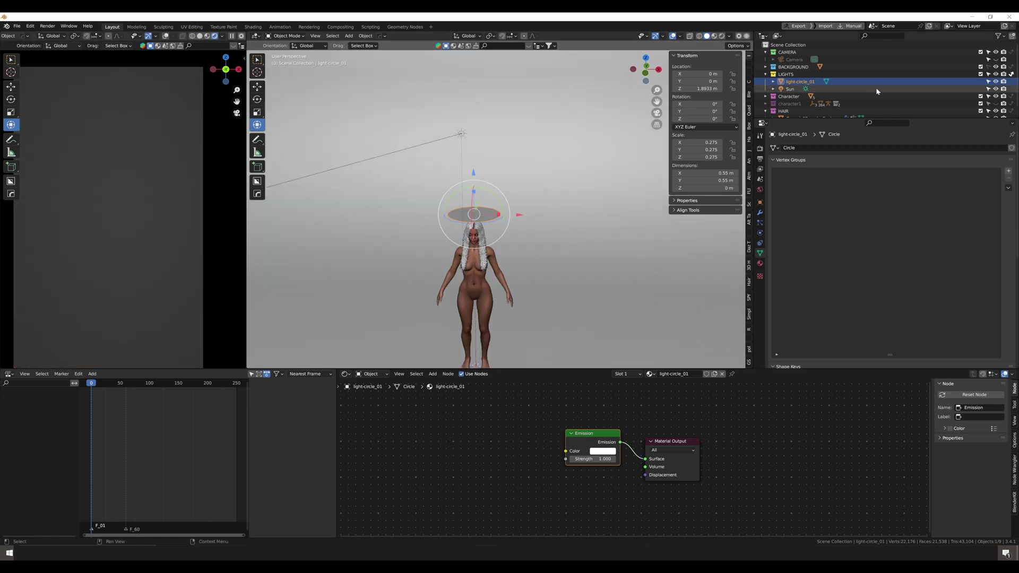
# Adjust light-circle_01's height above the head and scale it down to about 0.2 m across.
pyautogui.press('KP_1')
pyautogui.scroll(3, 480, 212)
pyautogui.press('g')
pyautogui.press('z')
pyautogui.press('Return')
pyautogui.press('s')
pyautogui.press('Return')
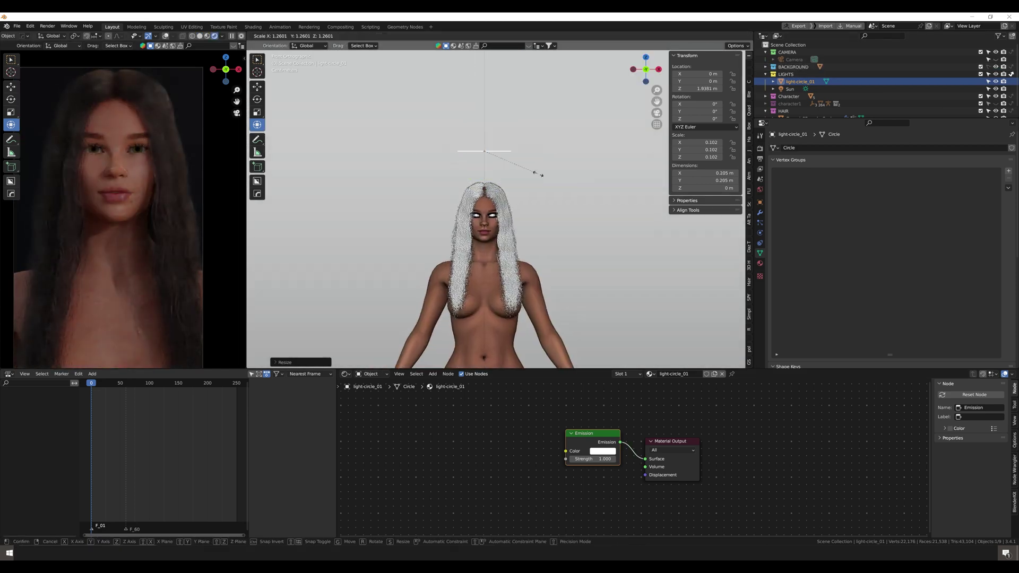
# Place a duplicate of the circle light in front of the character, rotated -120° on X, and undo the last adjustments.
pyautogui.press('KP_3')
pyautogui.press('r')
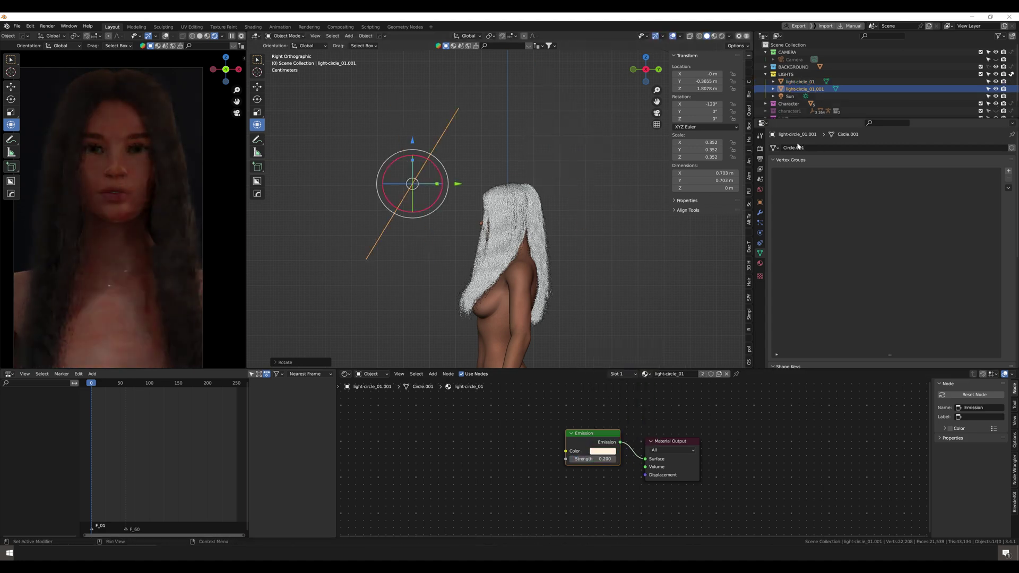
pyautogui.hotkey('ctrl', 'z')
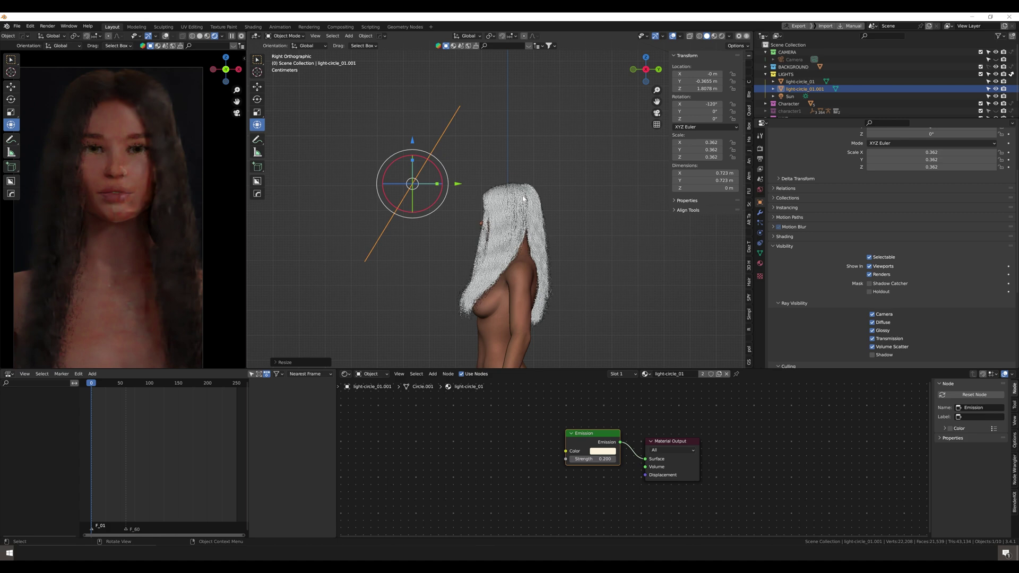
pyautogui.hotkey('ctrl', 'z')
pyautogui.hotkey('ctrl', 'z')
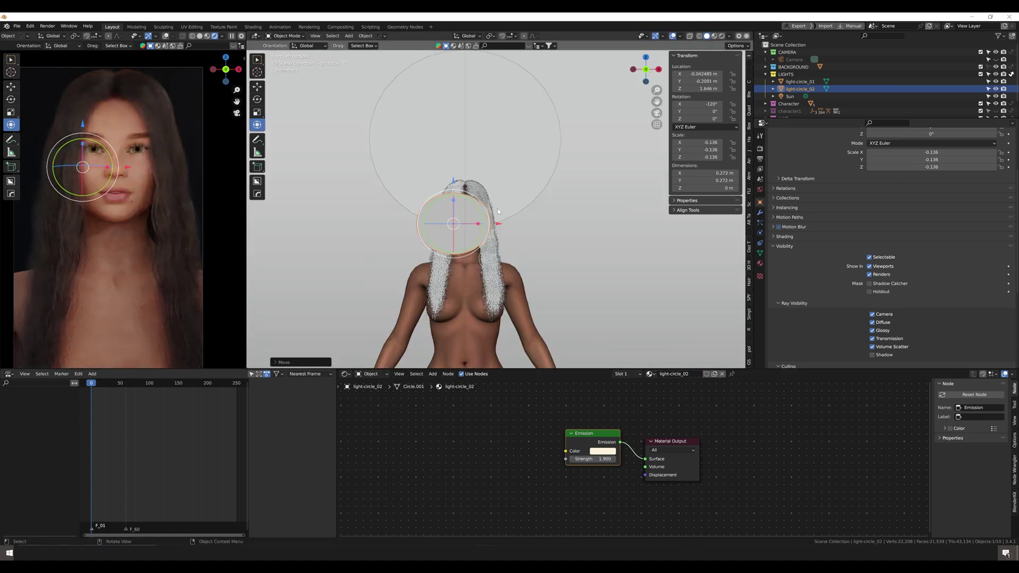
# Scale light-circle_02 to about 0.13 m across and position it close to the face, tilted -115° on X.
pyautogui.press('s')
pyautogui.click(471, 222)
pyautogui.scroll(2, 472, 221)
pyautogui.press('g')
pyautogui.click(482, 253)
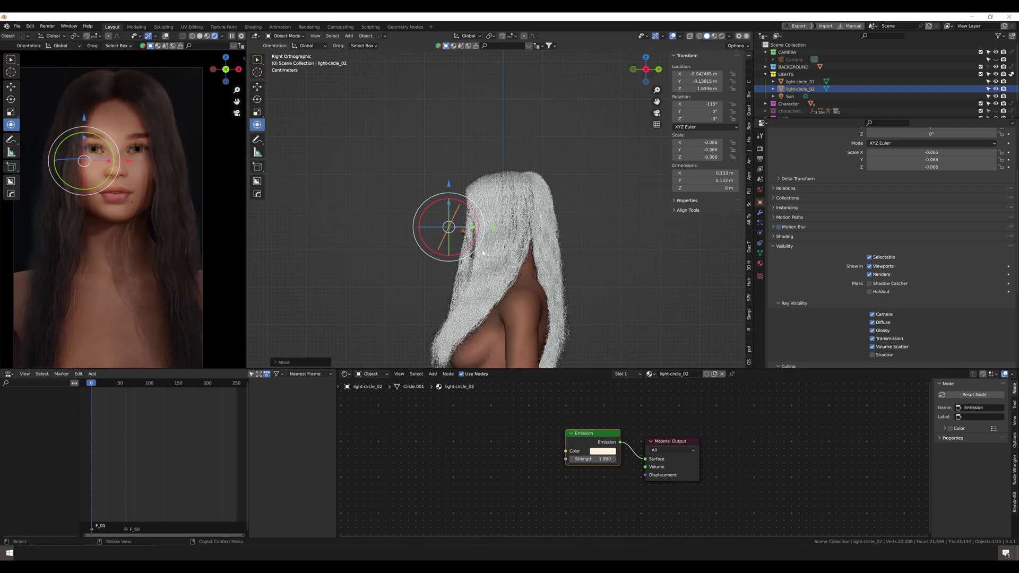
# Rotate the sun light around the vertical axis to redirect the light across the face.
pyautogui.scroll(-4, 469, 183)
pyautogui.click(375, 69)
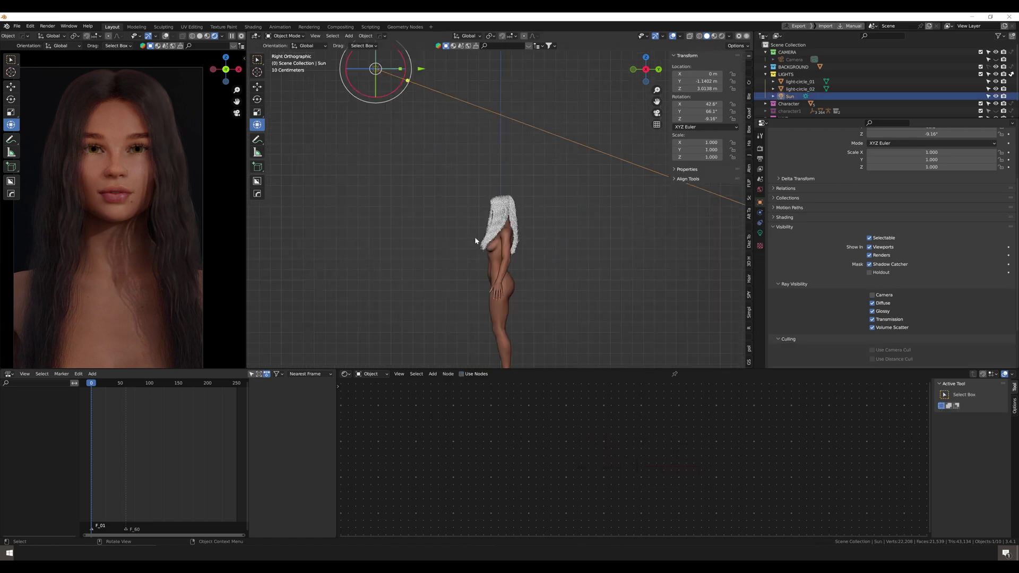
pyautogui.press('KP_7')
pyautogui.press('r')
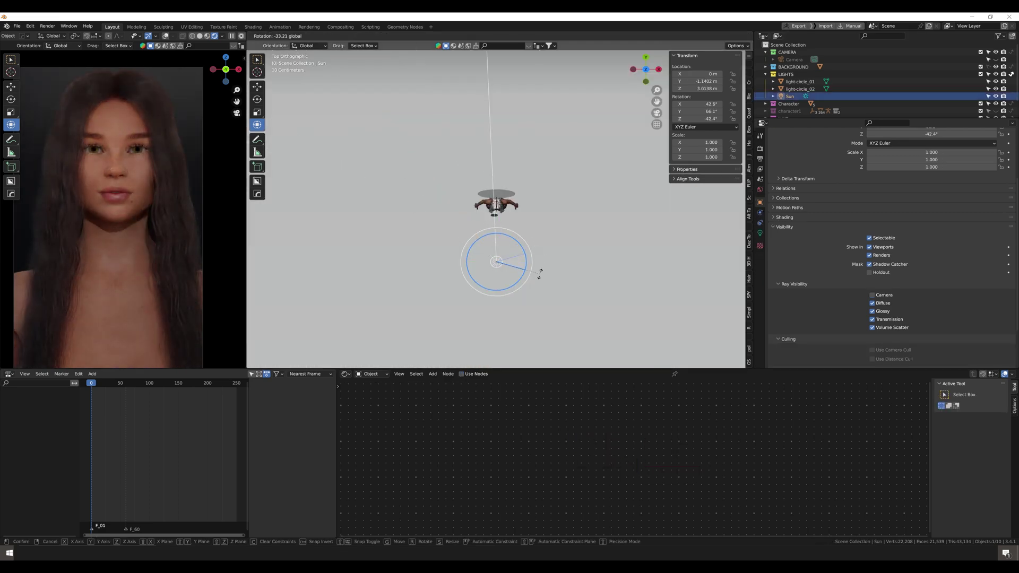
# Darken the floor backdrop's base colour to a near-black brown with value 0.023 and toggle light-circle_01's viewport visibility.
pyautogui.click(791, 75)
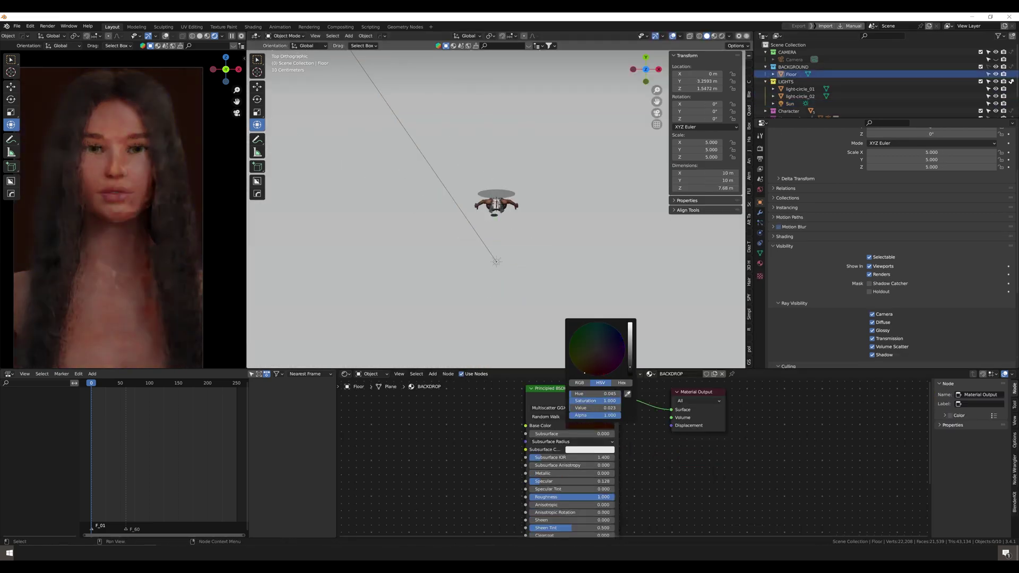
pyautogui.scroll(10, 568, 182)
pyautogui.click(995, 89)
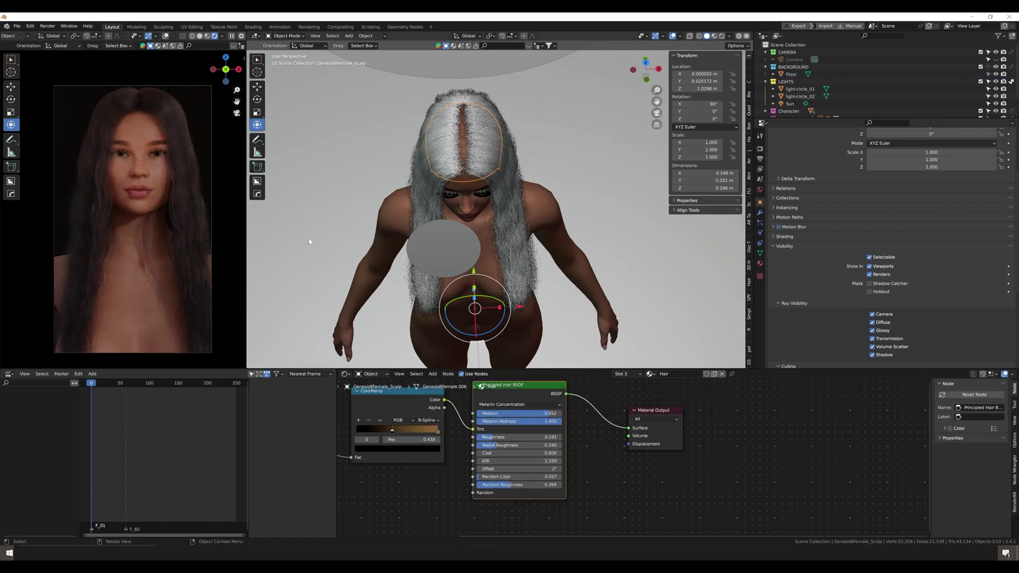
# Save the file and render the image from the camera.
pyautogui.hotkey('ctrl', 's')
pyautogui.press('F12')
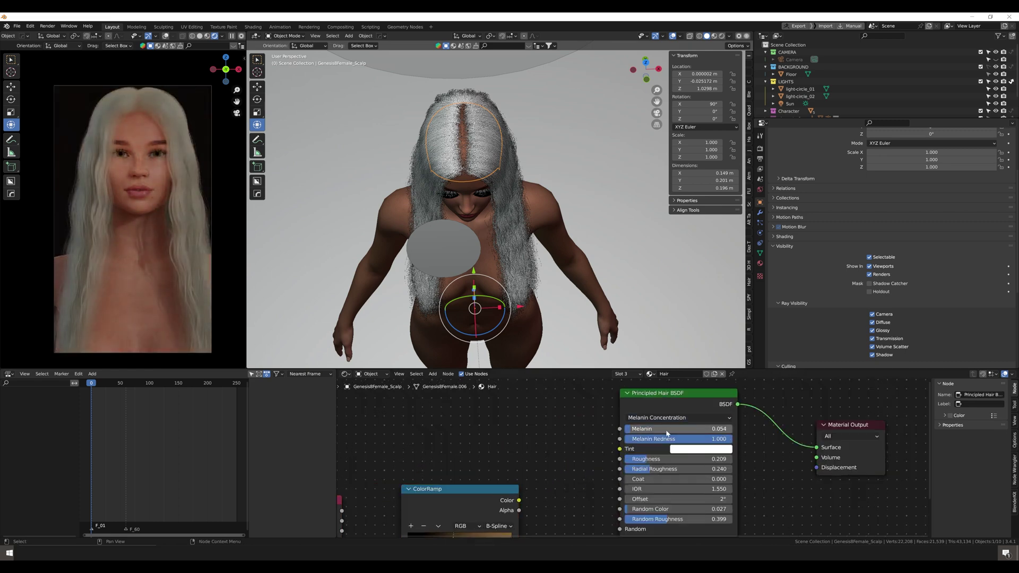
# Set hair Melanin to 0.094, Roughness 0.382, Radial Roughness 0.158, Coat 0.136 and Random Roughness 0.640, and darken the purple tint to value 0.034.
pyautogui.scroll(2, 643, 483)
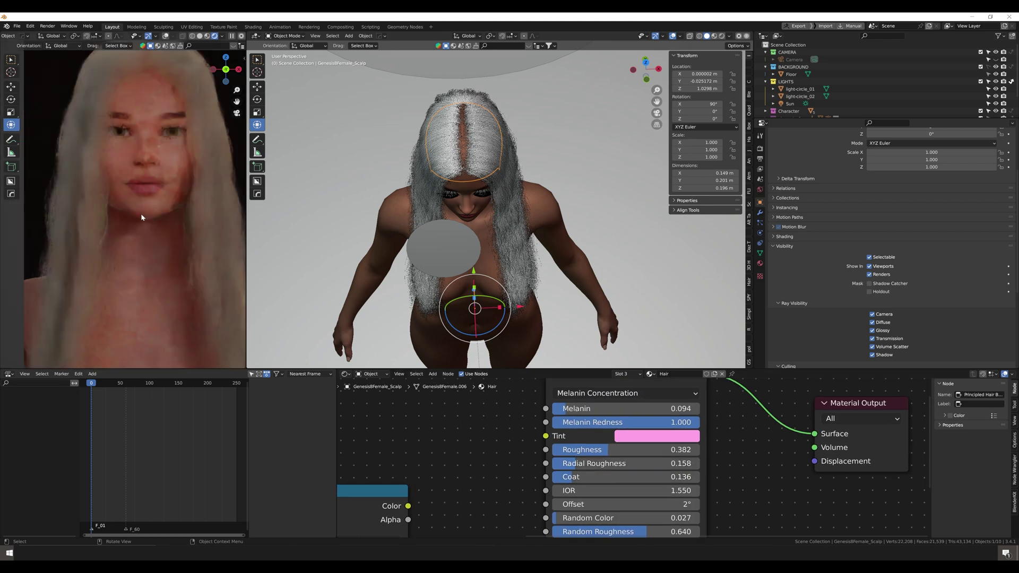
pyautogui.doubleClick(626, 408)
pyautogui.press('Return')
pyautogui.click(656, 436)
pyautogui.moveTo(726, 265); pyautogui.dragTo(725, 330)
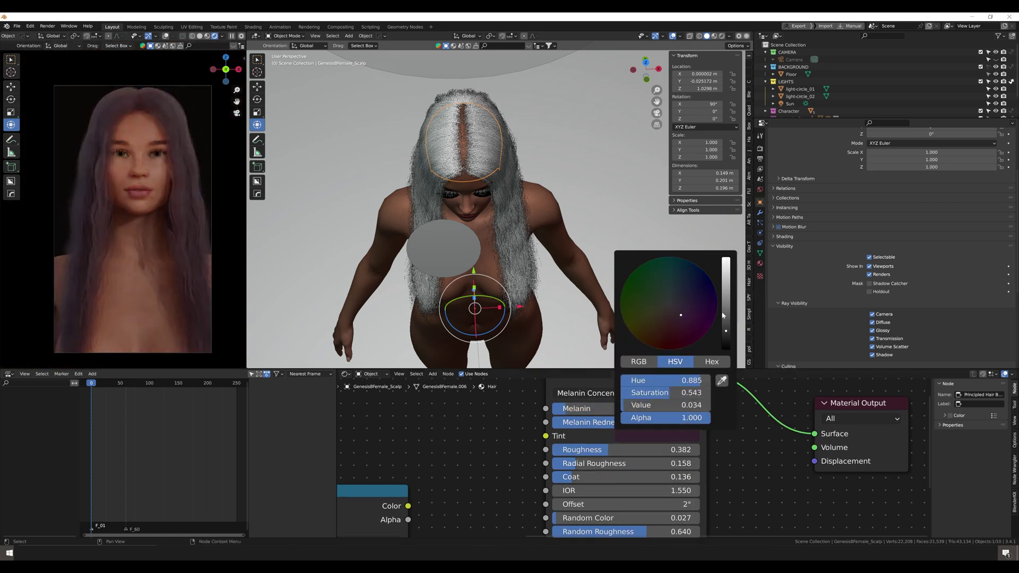
# Move light-circle_02 to about Y -0.62 m, Z 1.79 m and enlarge it to about 0.3 m across, with emission strength 1.7.
pyautogui.click(443, 248)
pyautogui.press('KP_3')
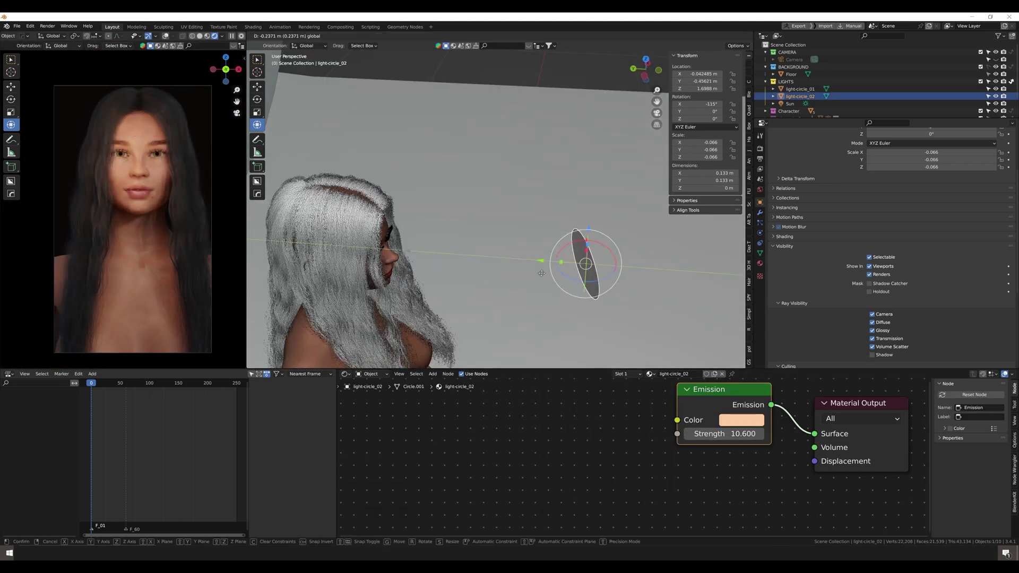
pyautogui.scroll(5, 501, 160)
pyautogui.press('s')
pyautogui.click(489, 218)
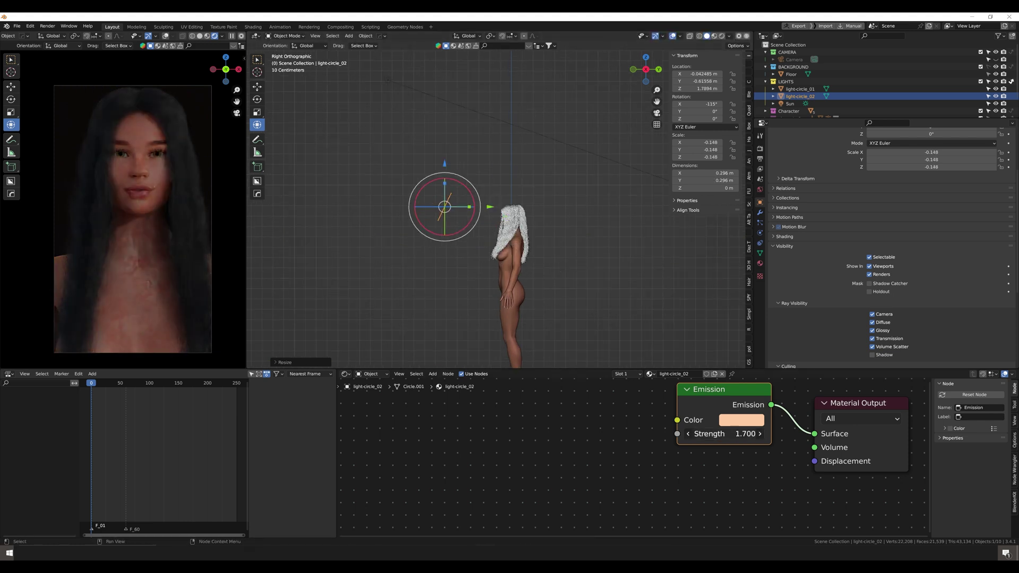
# Set the colour management exposure to -0.211 and gamma to 0.965 in the render settings.
pyautogui.scroll(2, 573, 290)
pyautogui.click(789, 104)
pyautogui.click(760, 149)
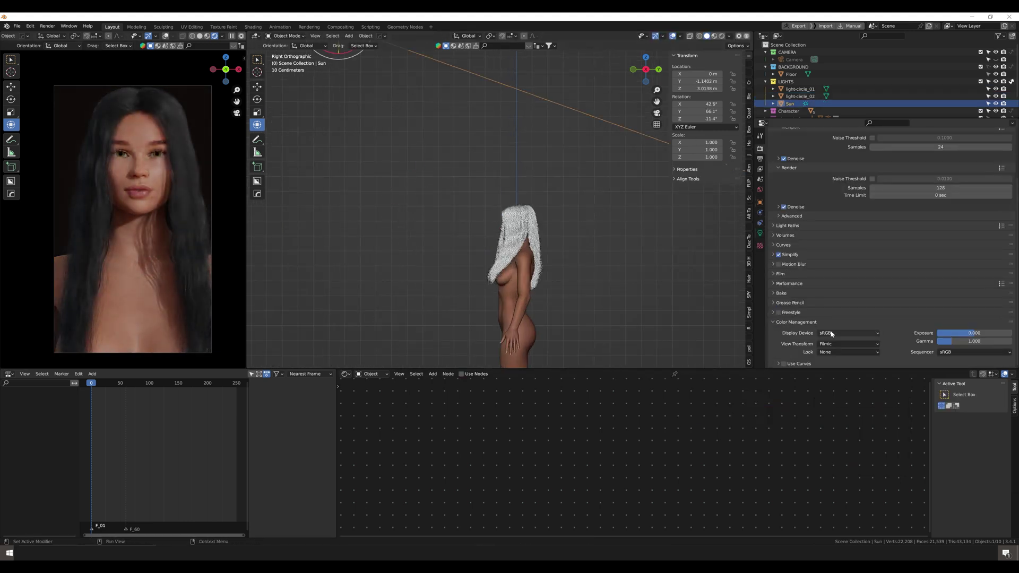
pyautogui.moveTo(974, 341)
pyautogui.mouseDown()
pyautogui.moveTo(989, 341)
pyautogui.moveTo(957, 332)
pyautogui.mouseUp()
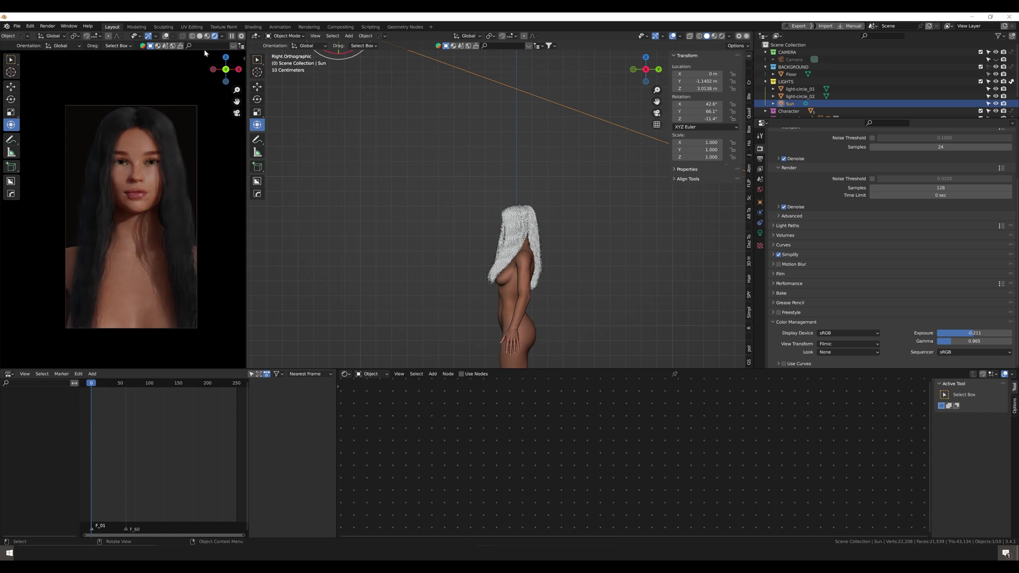
# Render the scene and examine the dark hair and face lighting in the finished image.
pyautogui.press('F12')
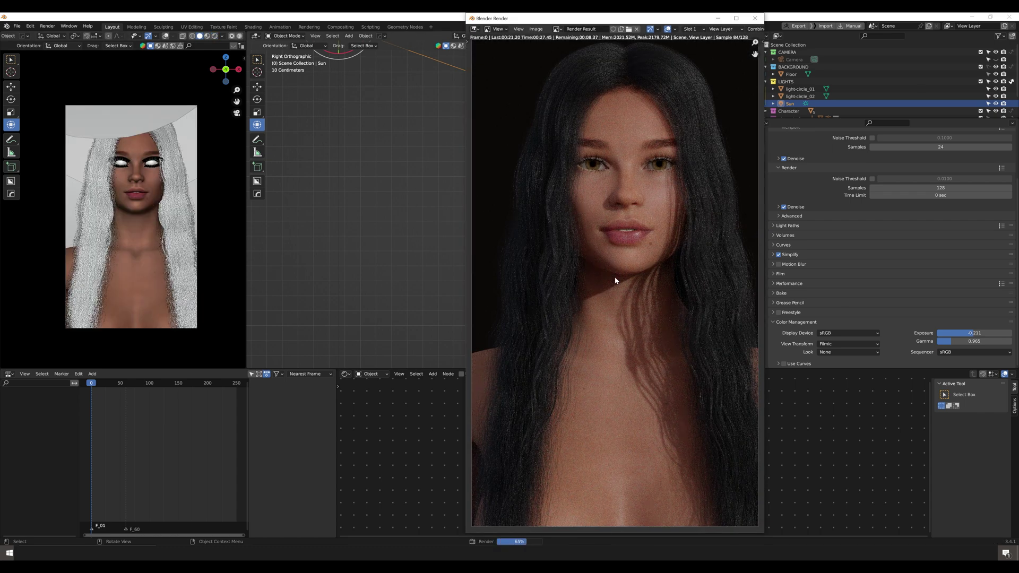
pyautogui.scroll(-3, 616, 280)
pyautogui.scroll(4, 678, 314)
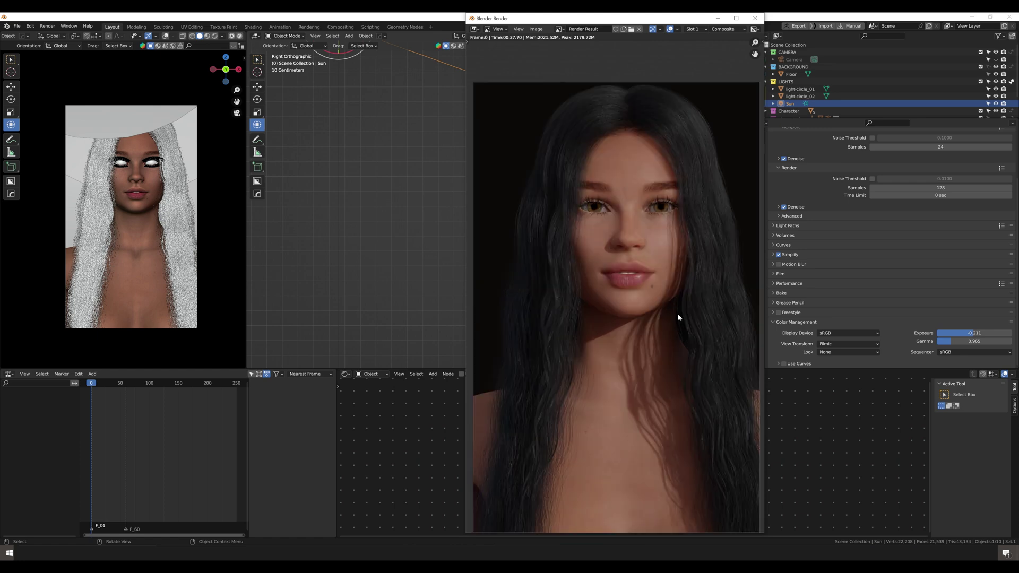
pyautogui.press('Escape')
# Inspect the dark-hair render up close and dismiss the render window.
pyautogui.click(537, 227)
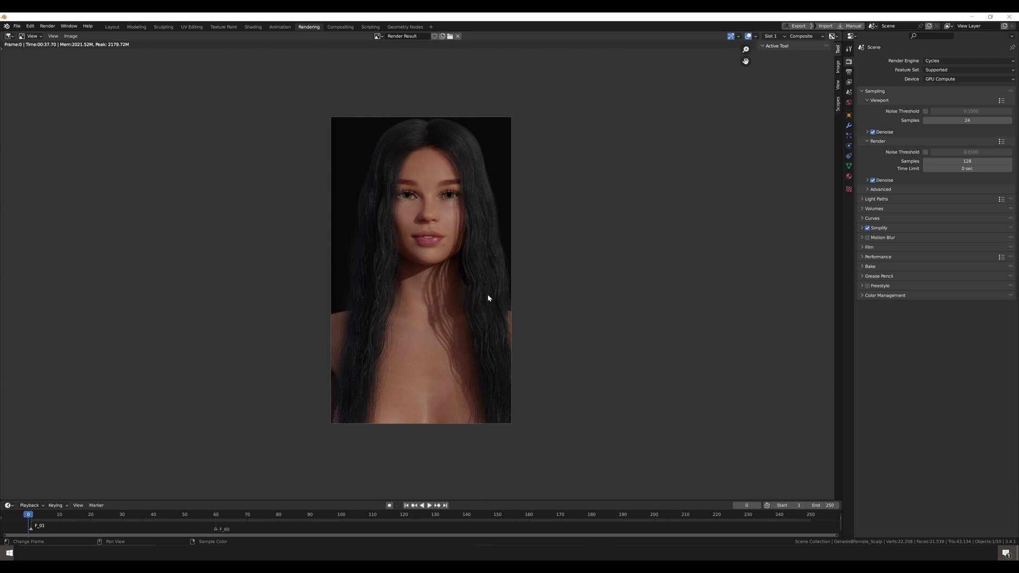
pyautogui.scroll(3, 375, 300)
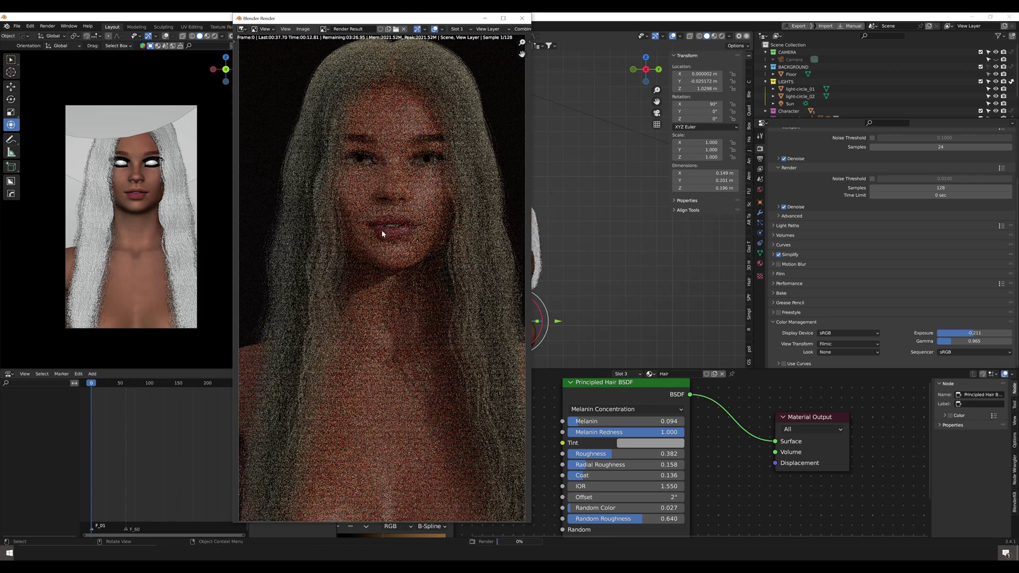
pyautogui.click(521, 17)
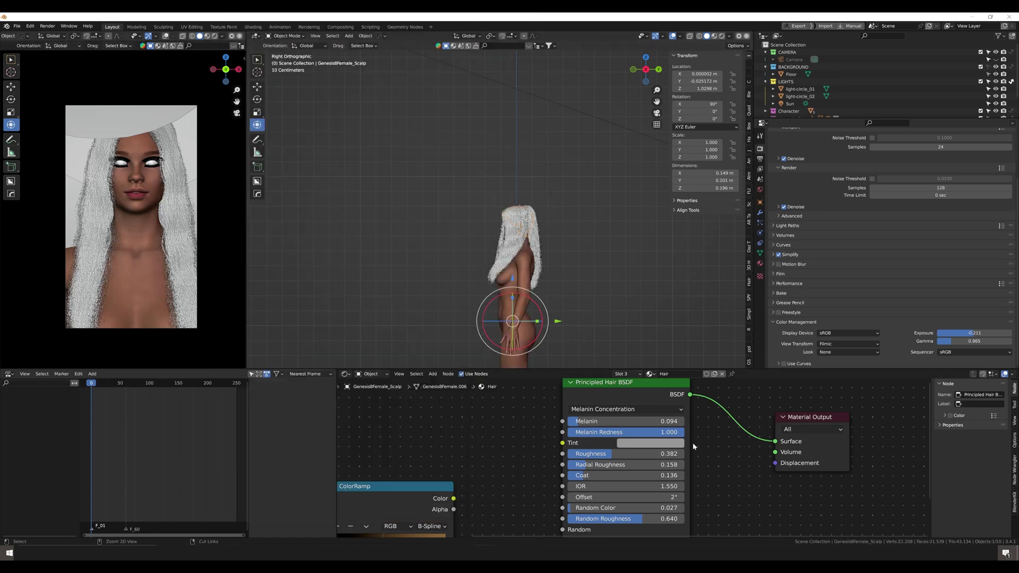
# Show the camera view in rendered shading and set the hair material's tint to black.
pyautogui.click(214, 36)
pyautogui.click(650, 442)
pyautogui.click(663, 329)
pyautogui.moveTo(624, 421); pyautogui.dragTo(642, 420)
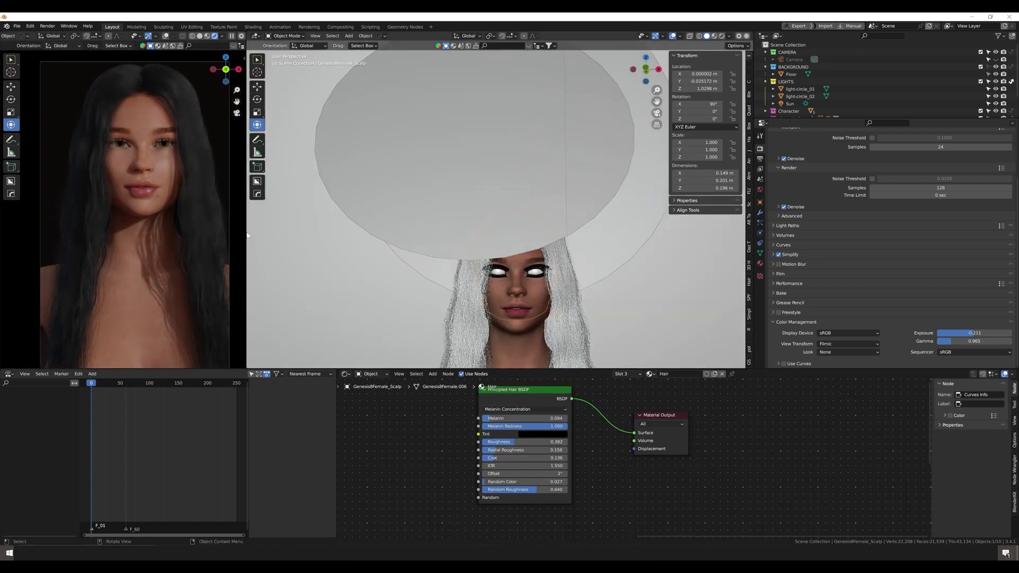
# Switch the hair shader to Direct Coloring driven by the Intercept colour ramp, using Constant interpolation with a black stop at 0.245.
pyautogui.scroll(-6, 472, 234)
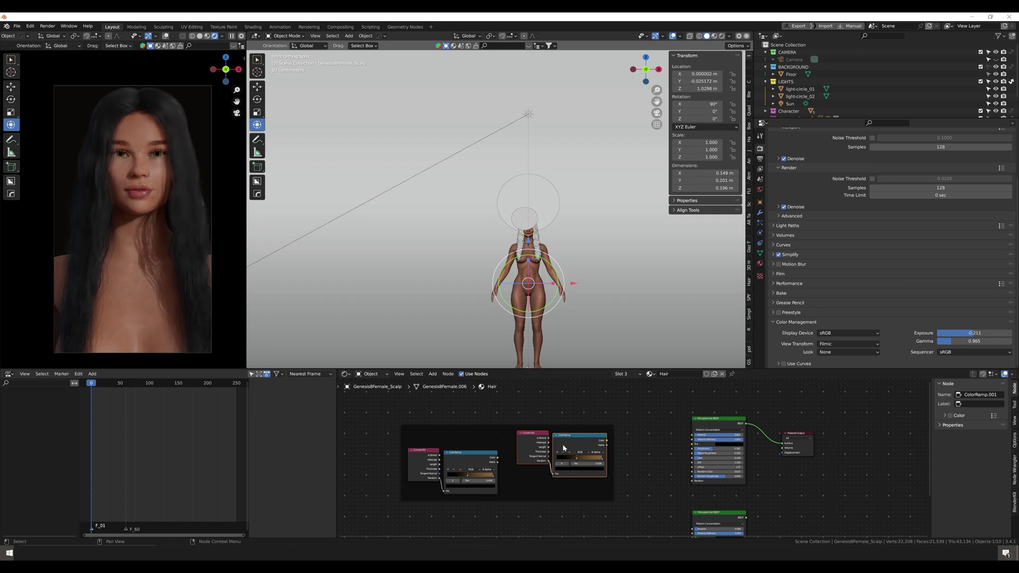
pyautogui.moveTo(611, 433); pyautogui.dragTo(674, 438)
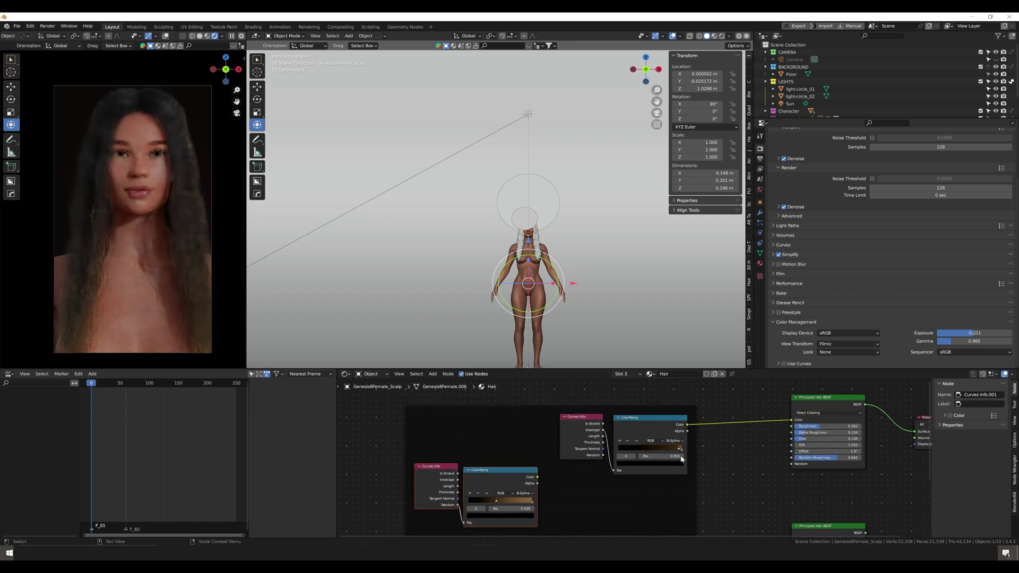
pyautogui.moveTo(662, 457); pyautogui.dragTo(635, 458)
pyautogui.scroll(3, 635, 458)
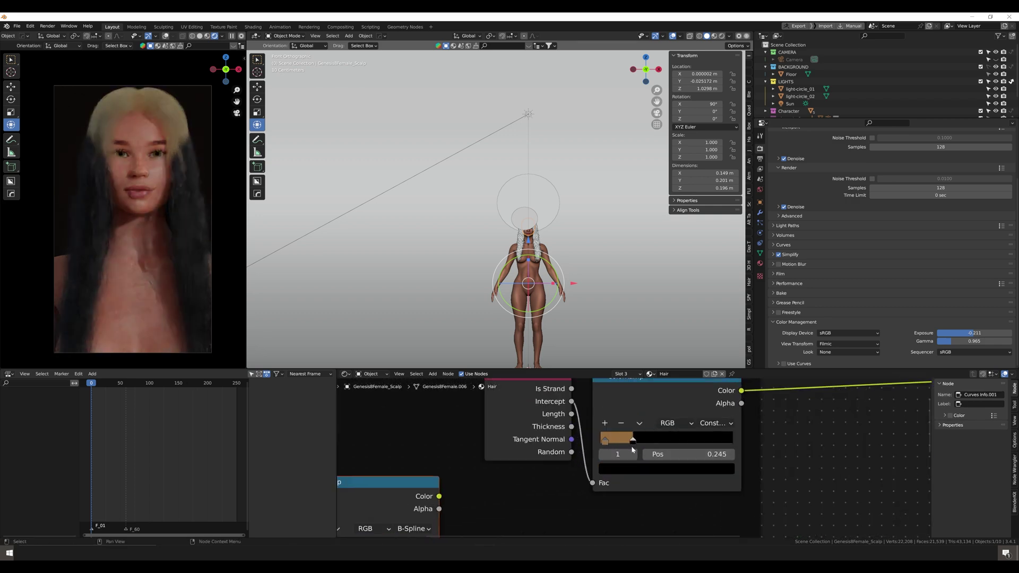
# Recolour the hair ramp from black roots to crimson tips, with B-Spline interpolation and the black stop at 0.764.
pyautogui.click(666, 468)
pyautogui.moveTo(658, 439); pyautogui.dragTo(684, 450)
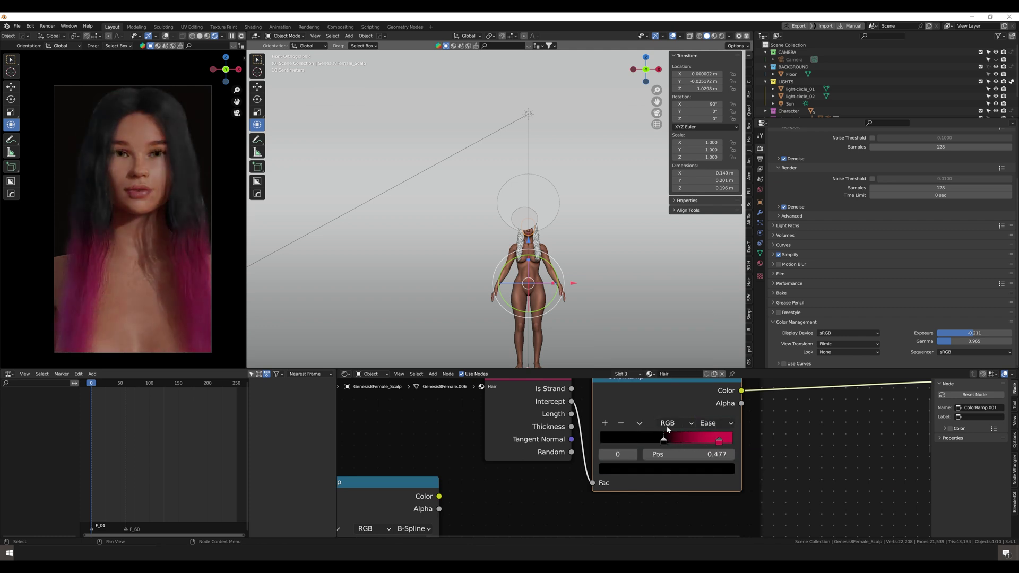
pyautogui.click(720, 425)
pyautogui.click(703, 432)
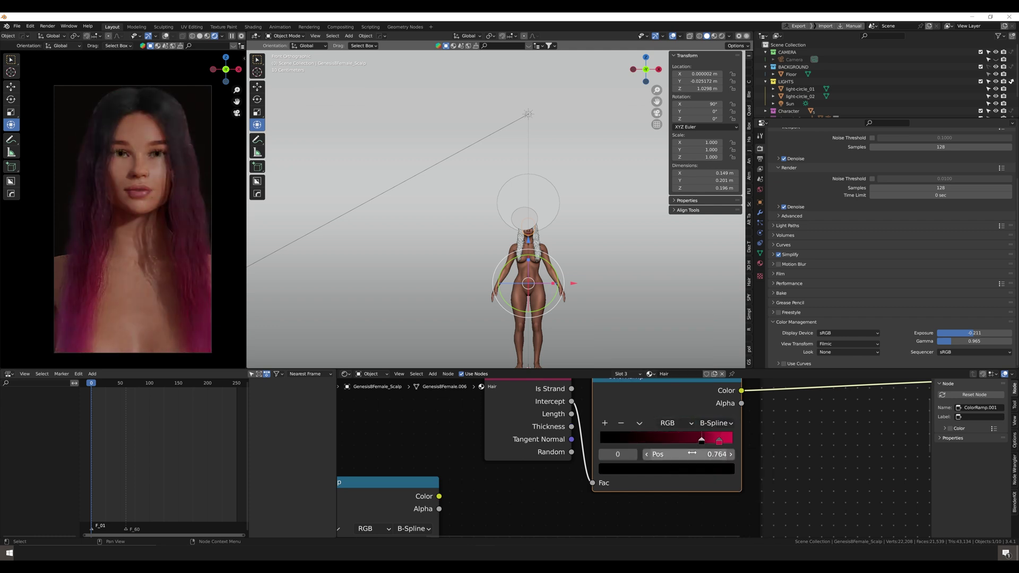
# Change the ramp's tip colour to green with Hue 0.365, Saturation 0.914 and Value 0.624.
pyautogui.click(701, 440)
pyautogui.click(663, 469)
pyautogui.click(663, 469)
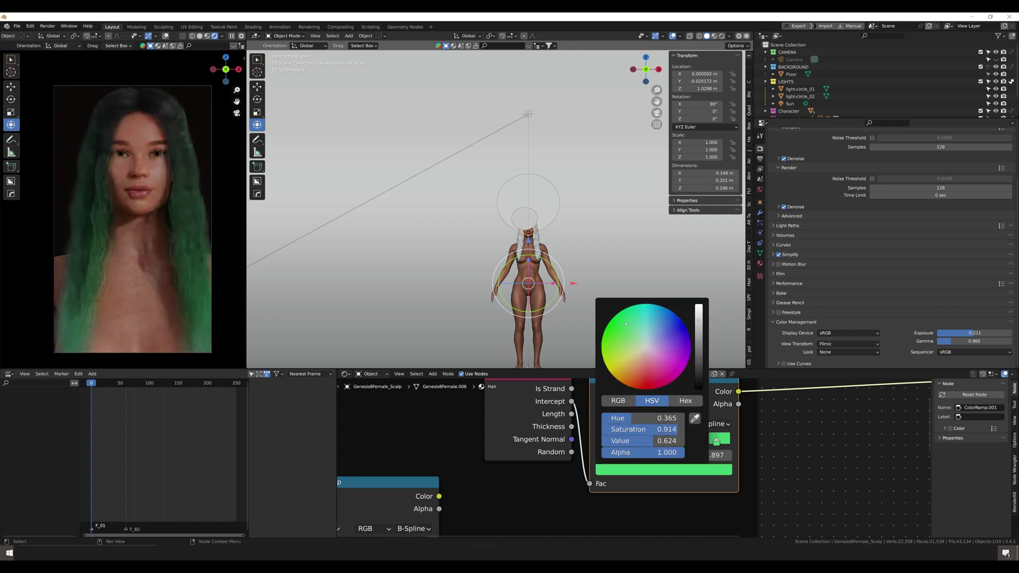
# Build a blue and black banded colour ramp with Constant interpolation for the hair Color, placing a blue stop at 0.224.
pyautogui.moveTo(701, 440); pyautogui.dragTo(610, 439)
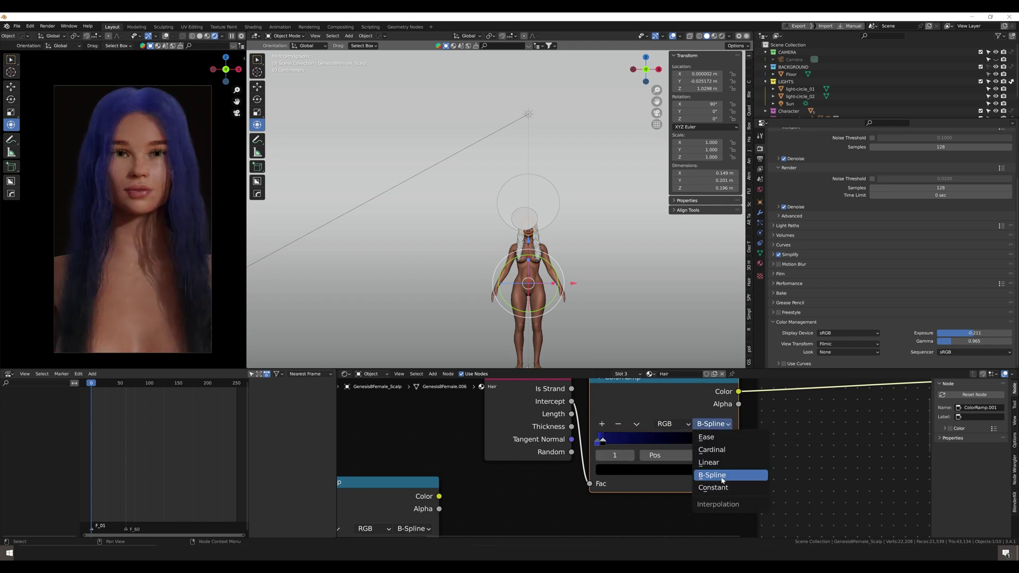
pyautogui.click(599, 444)
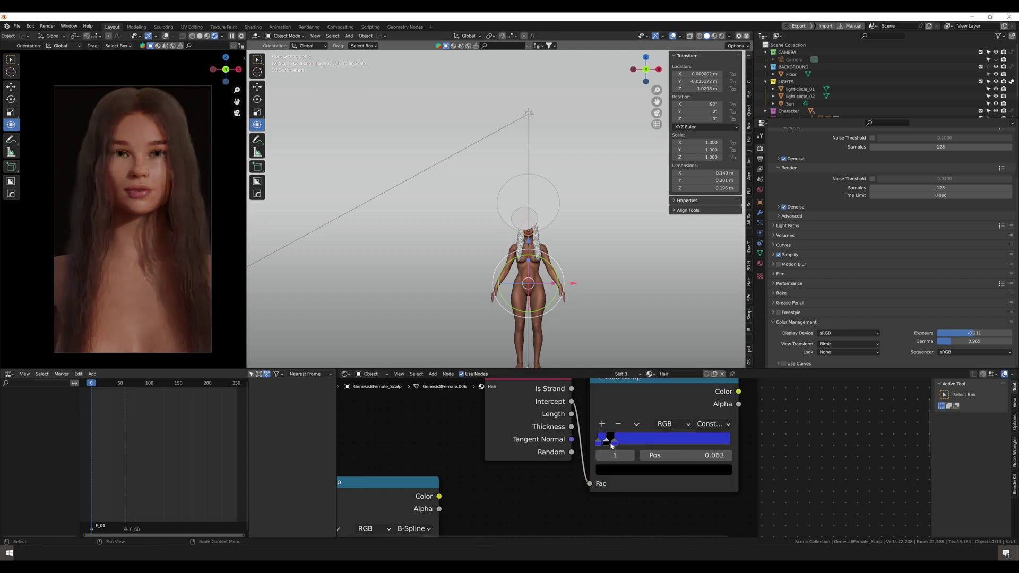
pyautogui.scroll(-4, 610, 438)
pyautogui.click(544, 434)
pyautogui.moveTo(639, 475); pyautogui.dragTo(640, 472)
pyautogui.scroll(4, 638, 473)
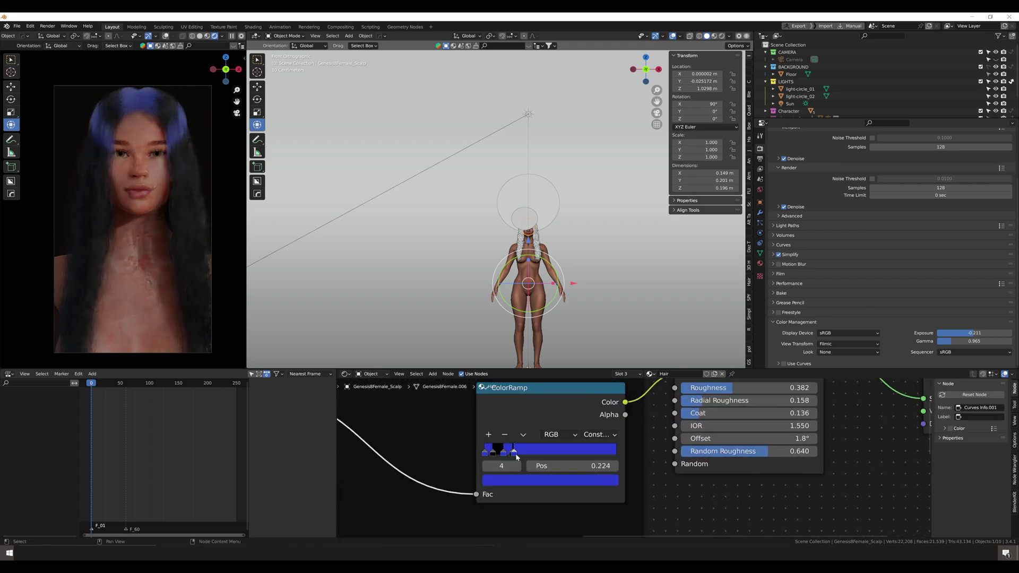
# Add more alternating blue and black stops along the ramp to continue the stripes down the hair.
pyautogui.scroll(2, 505, 445)
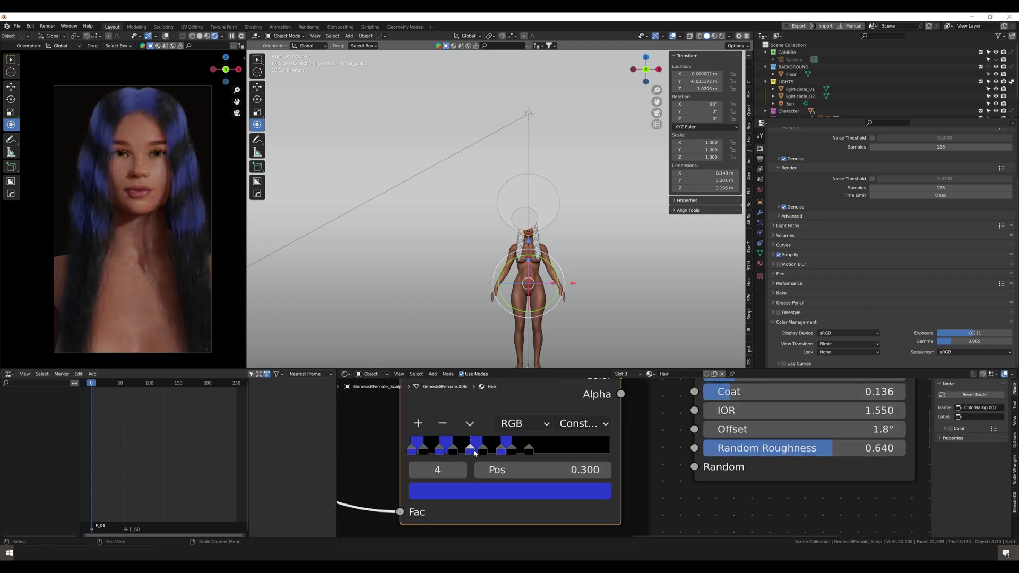
pyautogui.click(509, 490)
pyautogui.keyDown('ctrl'); pyautogui.click(542, 448); pyautogui.keyUp('ctrl')
pyautogui.keyDown('ctrl'); pyautogui.click(557, 451); pyautogui.keyUp('ctrl')
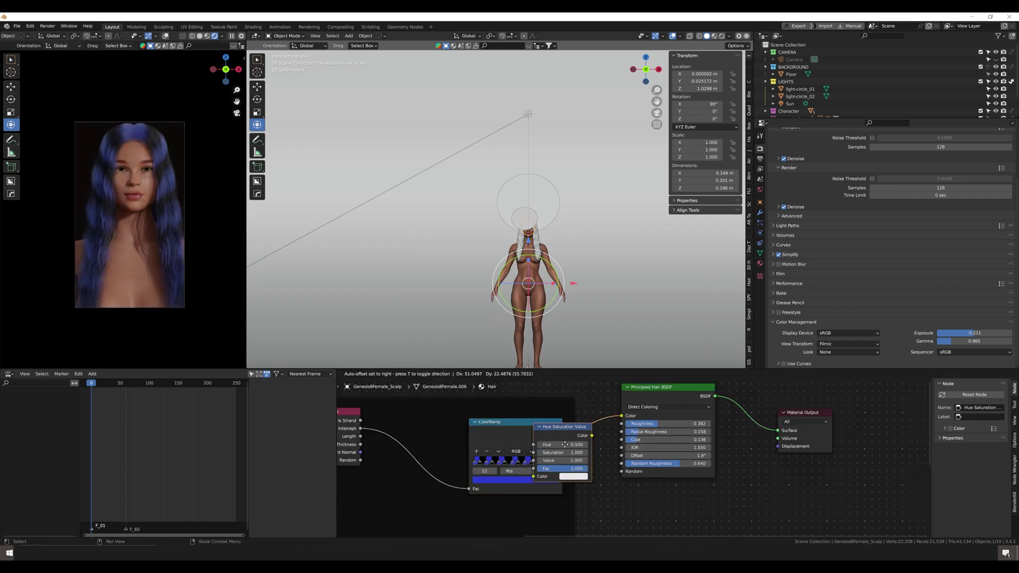
# Insert a Hue Saturation Value node between the striped ramp and the hair shader and set Hue to 0.000.
pyautogui.click(622, 441)
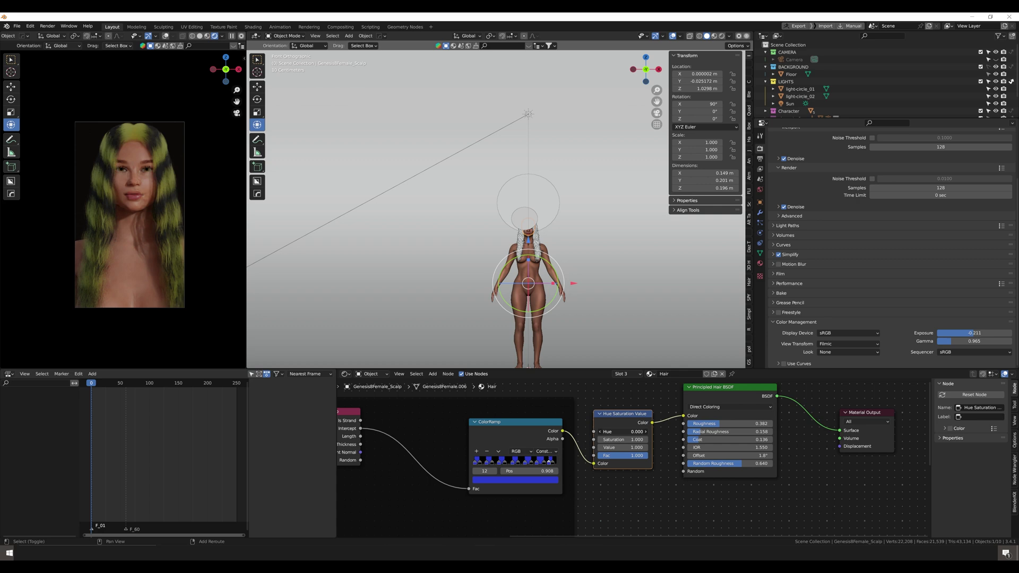
pyautogui.scroll(1, 583, 446)
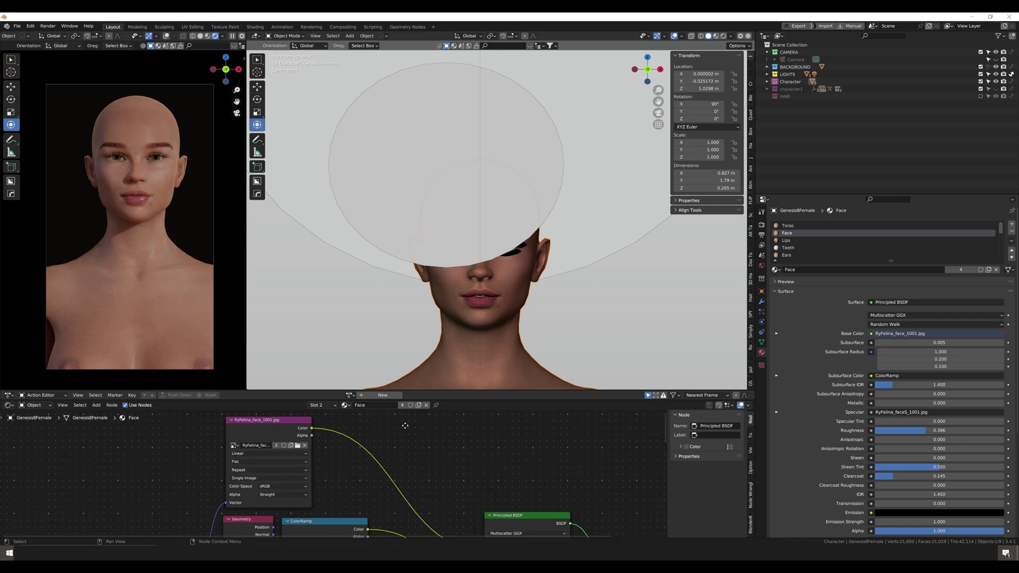
# Add a colour Mix node between the face texture and the Base Color in the Face material, with the texture in input B.
pyautogui.hotkey('shift', 'a')
pyautogui.write('mix')
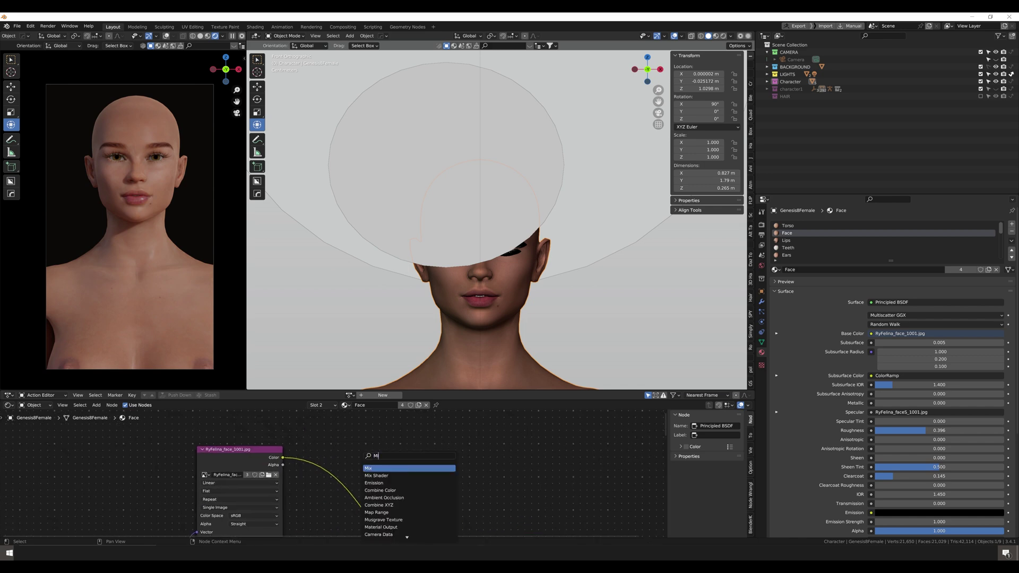
pyautogui.press('Return')
pyautogui.click(456, 478)
pyautogui.scroll(-1, 396, 464)
pyautogui.scroll(1, 396, 465)
# Add a ColorRamp node and connect its colour to the Mix node's Factor.
pyautogui.hotkey('shift', 'a')
pyautogui.write('color ramp')
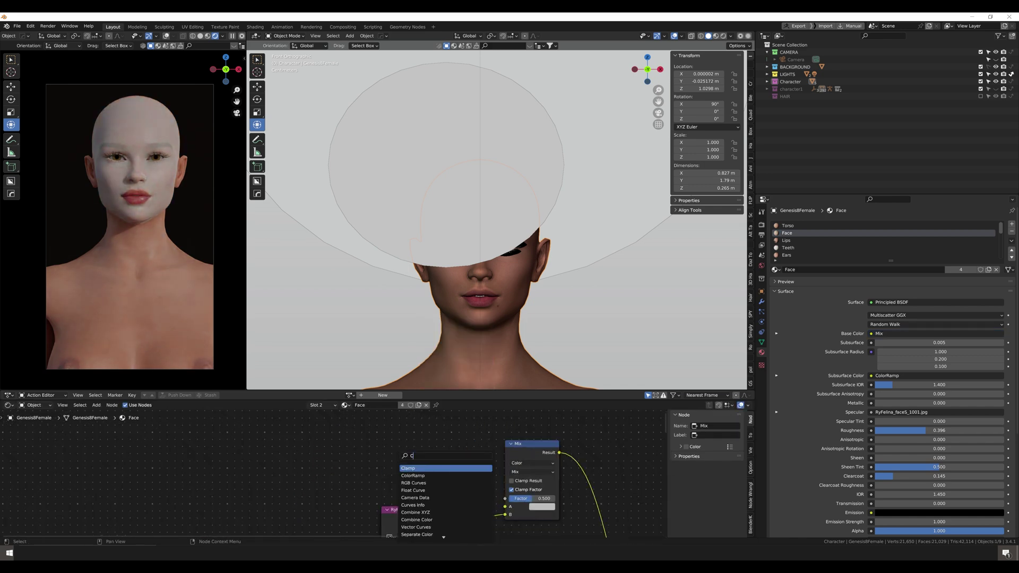
pyautogui.press('Return')
pyautogui.click(340, 440)
pyautogui.moveTo(375, 438); pyautogui.dragTo(479, 508)
# Duplicate the ColorRamp, connect the copy to the Mix node's A input and preview its output on the face.
pyautogui.hotkey('shift', 'd')
pyautogui.click(307, 439)
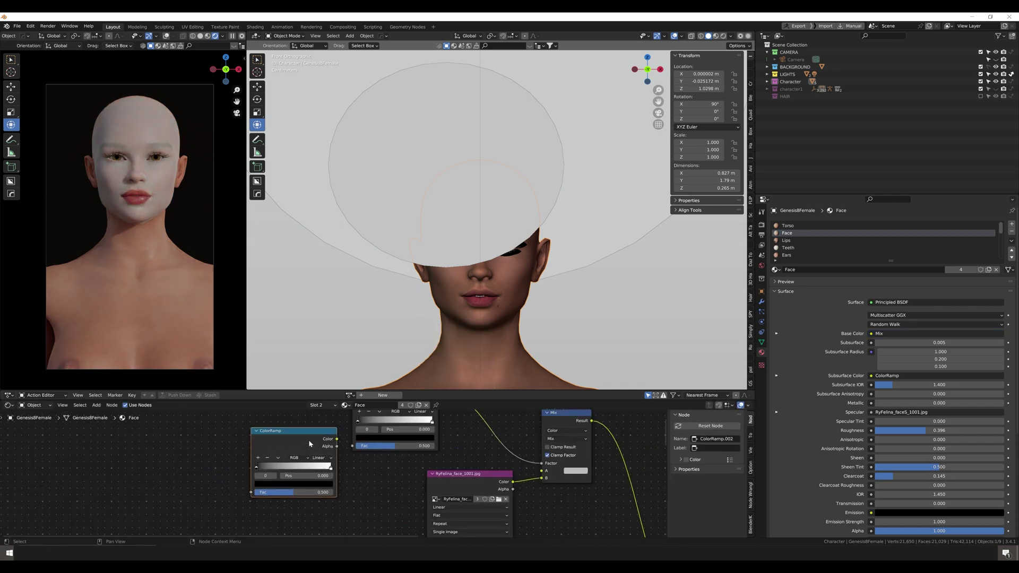
pyautogui.moveTo(339, 430); pyautogui.dragTo(358, 490)
pyautogui.keyDown('ctrl'); pyautogui.keyDown('shift'); pyautogui.click(308, 440); pyautogui.keyUp('shift'); pyautogui.keyUp('ctrl')
# Set the duplicated ramp to Cardinal interpolation and colour it from a very dark red to reddish brown.
pyautogui.scroll(1, 336, 451)
pyautogui.moveTo(235, 466); pyautogui.dragTo(276, 466)
pyautogui.click(330, 466)
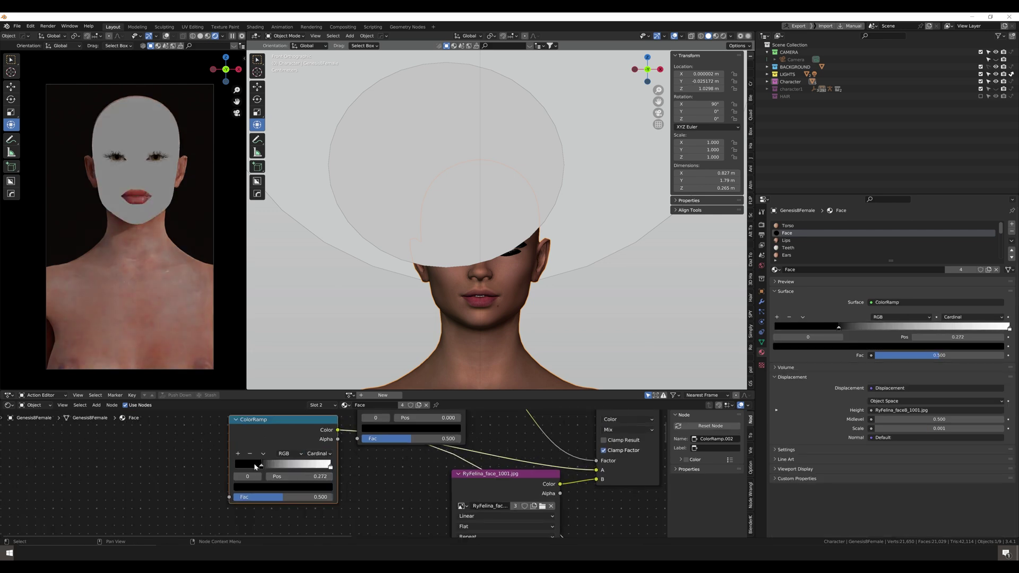
pyautogui.click(283, 486)
pyautogui.click(263, 416)
pyautogui.click(318, 453)
pyautogui.click(318, 443)
pyautogui.click(283, 486)
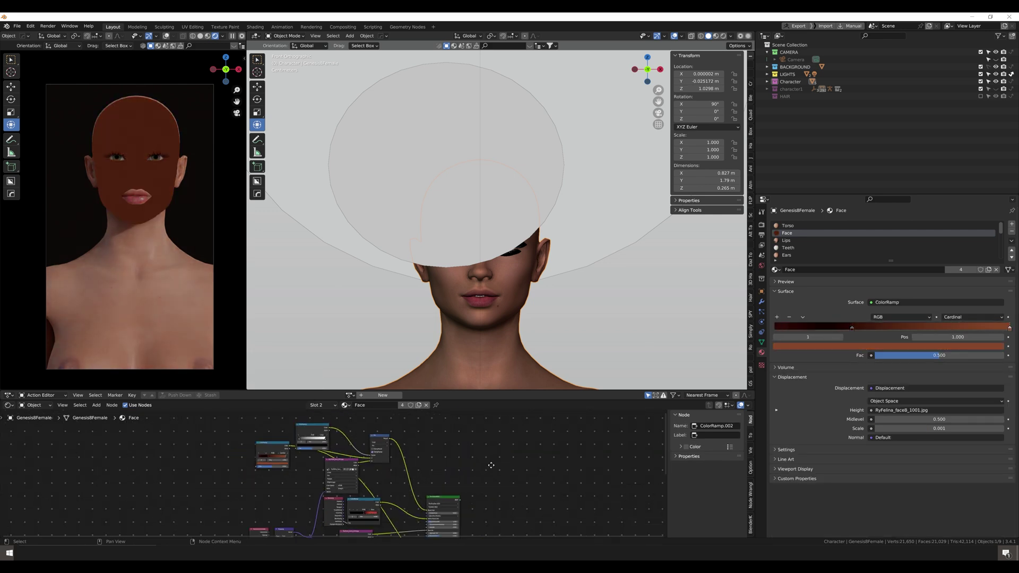
# Preview the Factor ramp and move its black stop to 0.242.
pyautogui.click(336, 445)
pyautogui.moveTo(336, 445); pyautogui.dragTo(344, 445)
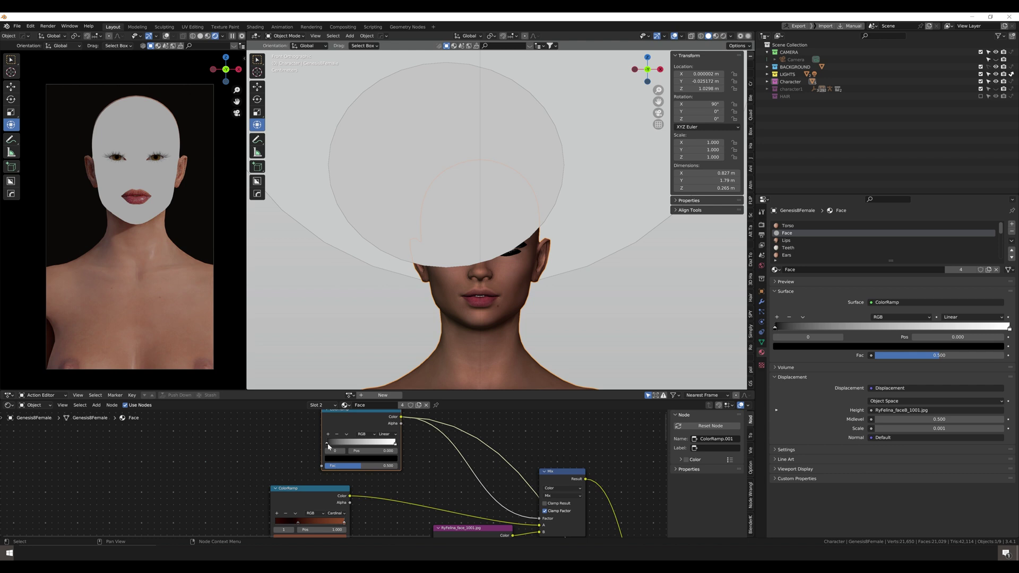
# Show the HAIR collection to check the darker face together with the hair, and hide it again.
pyautogui.scroll(3, 119, 253)
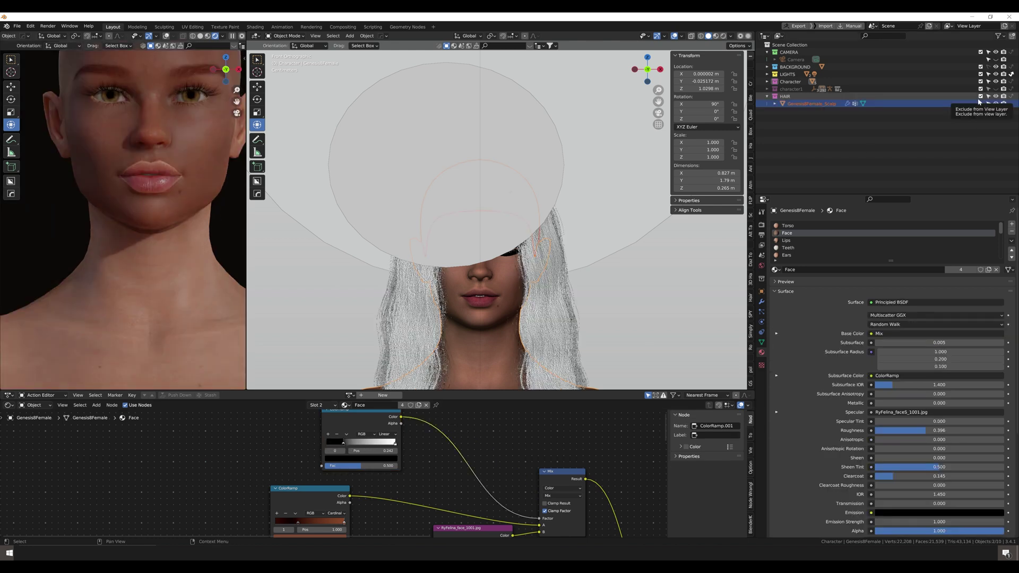
pyautogui.scroll(-3, 135, 191)
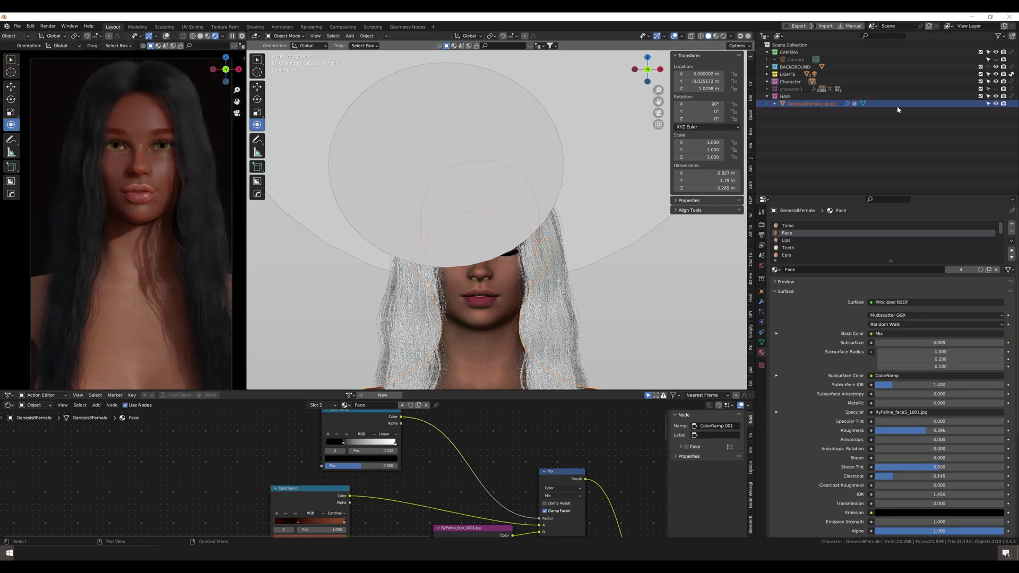
pyautogui.hotkey('ctrl', 'z')
# Group the two colour ramps and the Mix node in a frame labelled "Add Skin Color Overlay".
pyautogui.scroll(-4, 359, 451)
pyautogui.click(425, 429)
pyautogui.scroll(3, 324, 459)
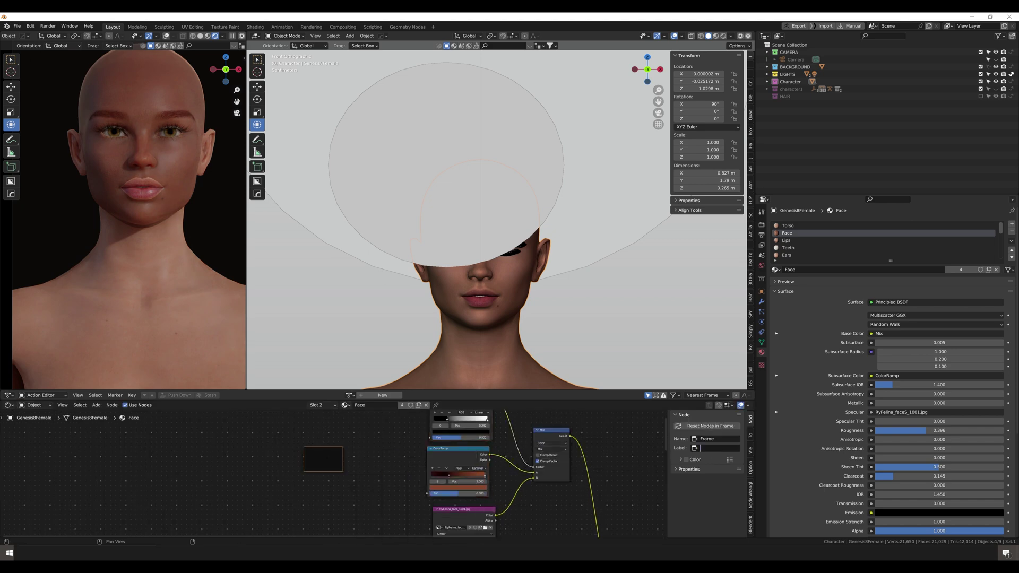
pyautogui.write('rlay')
pyautogui.press('Return')
pyautogui.scroll(-1, 386, 477)
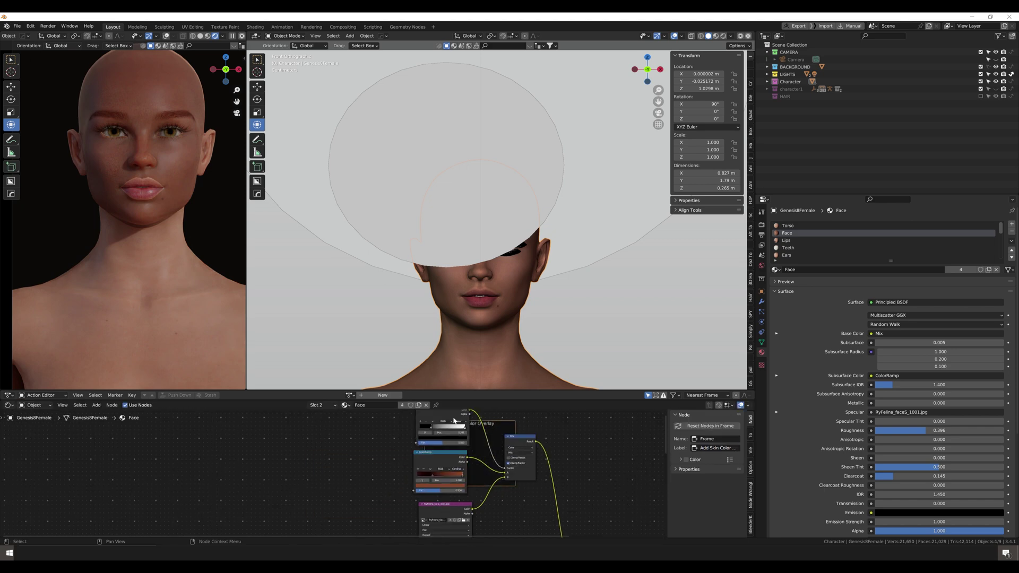
pyautogui.scroll(-3, 453, 451)
# Compare blend modes on the face's Mix node and keep Add.
pyautogui.scroll(6, 430, 484)
pyautogui.click(525, 478)
pyautogui.click(526, 510)
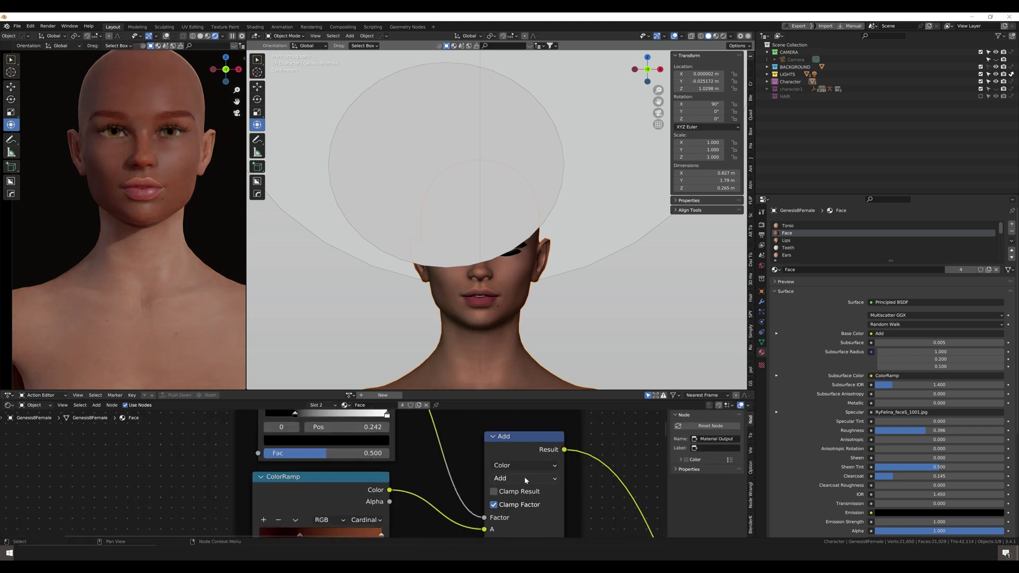
pyautogui.click(525, 478)
pyautogui.click(525, 274)
pyautogui.click(526, 478)
pyautogui.click(532, 385)
# Copy the "Add Skin Color Overlay" node group from the Face material into the Torso material.
pyautogui.scroll(-5, 273, 430)
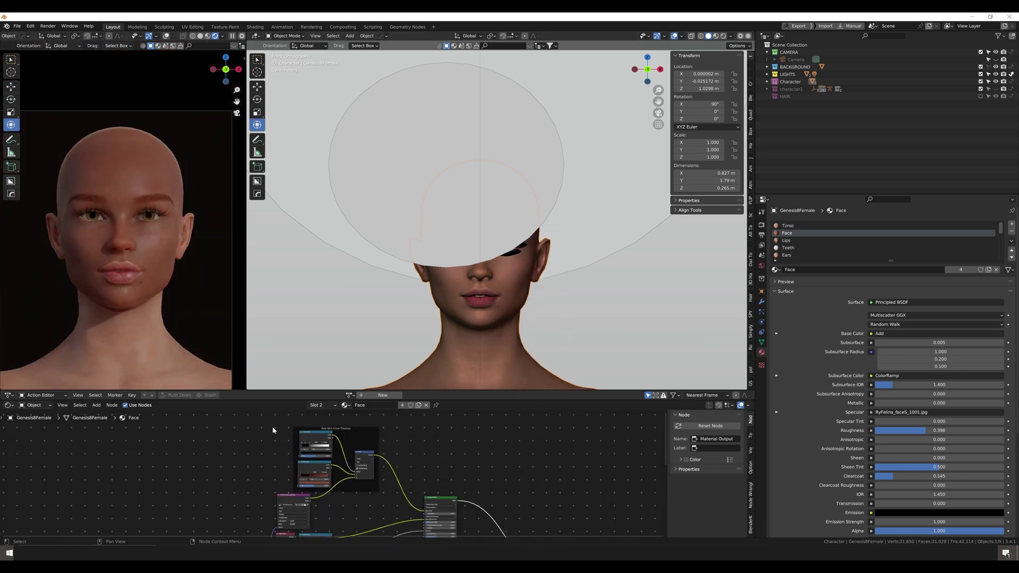
pyautogui.click(787, 226)
pyautogui.scroll(-2, 258, 452)
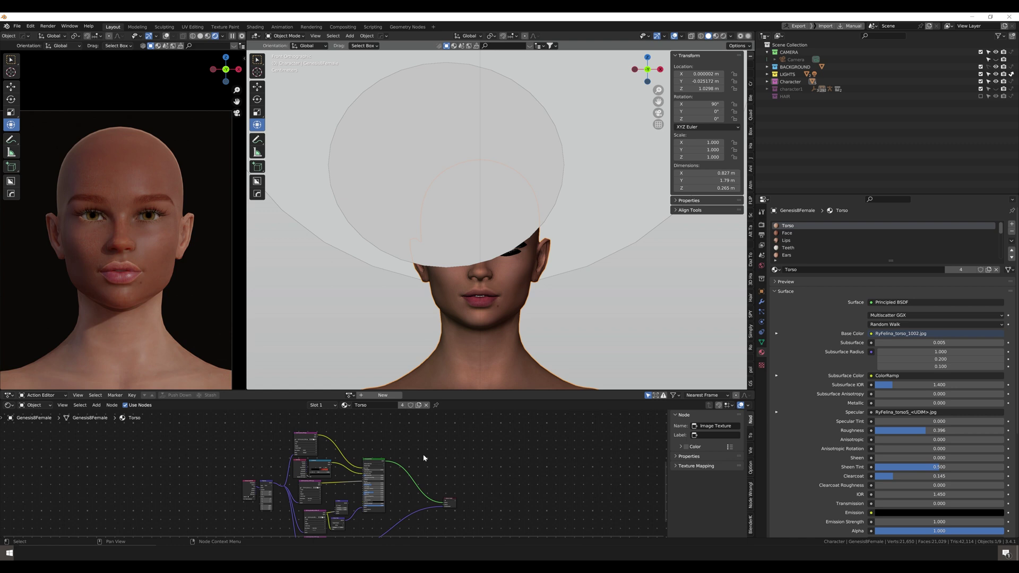
pyautogui.rightClick(318, 395)
pyautogui.click(346, 518)
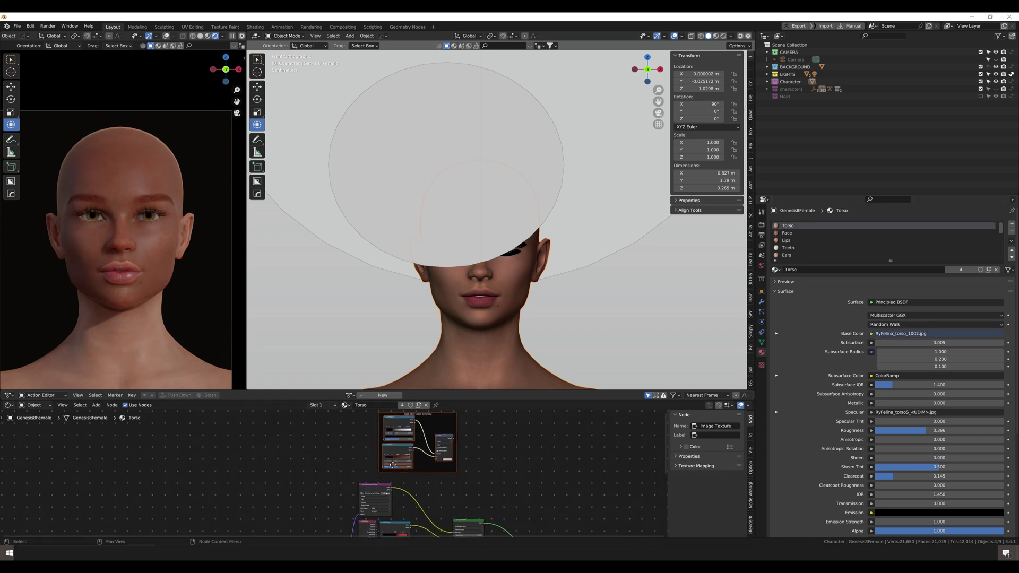
# Route the torso texture through the overlay's Add node into the Base Color and save the file.
pyautogui.moveTo(392, 465); pyautogui.dragTo(368, 502, button='middle')
pyautogui.scroll(-1, 368, 502)
pyautogui.hotkey('ctrl', 'z')
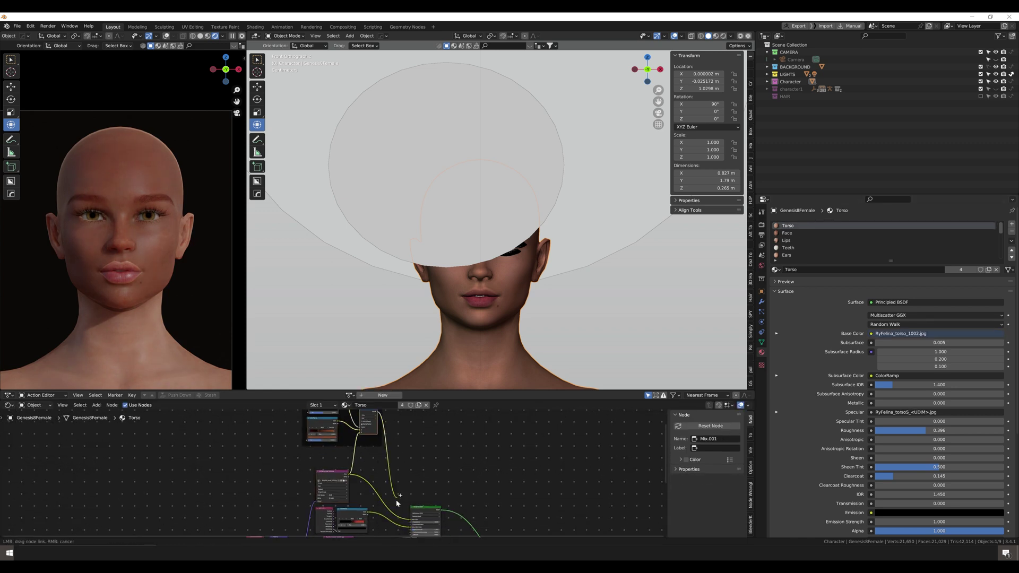
pyautogui.hotkey('ctrl', 'z')
pyautogui.hotkey('ctrl', 'z')
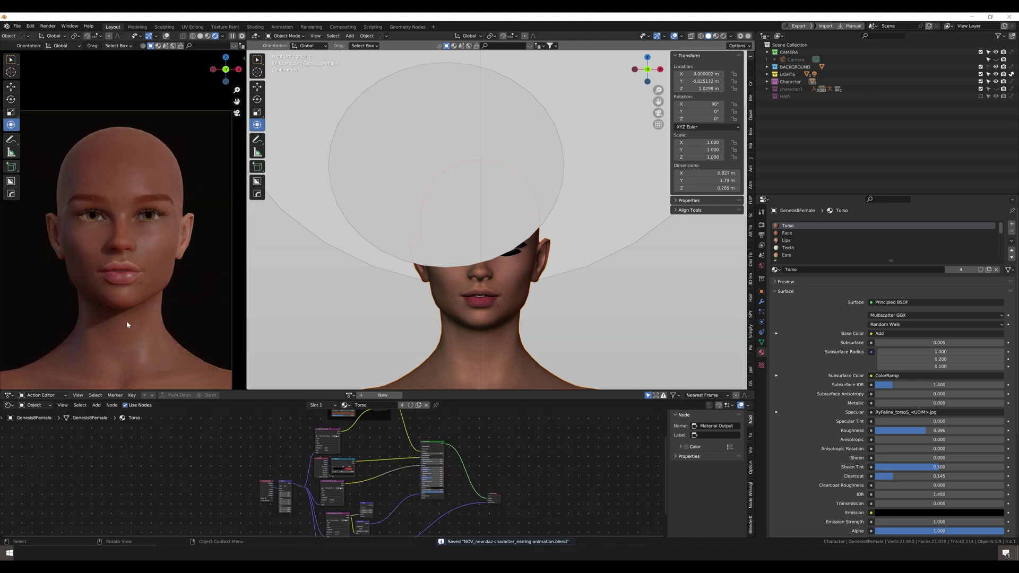
# Paste the "Add Skin Color Overlay" group into the Lips and Ears materials and route their textures through Add into Base Color.
pyautogui.hotkey('ctrl', 'shift', 'z')
pyautogui.hotkey('ctrl', 'shift', 'z')
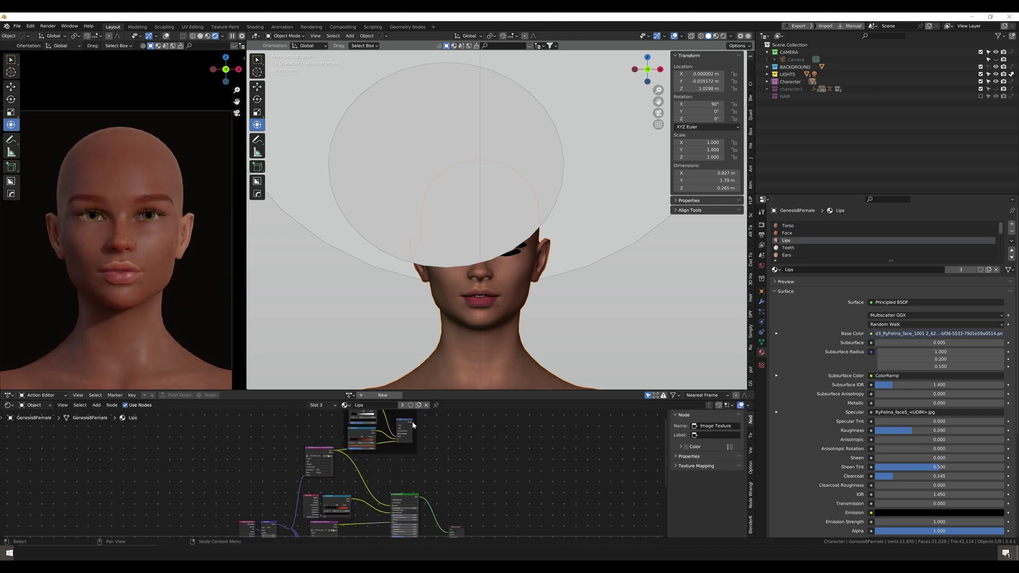
pyautogui.hotkey('ctrl', 'shift', 'z')
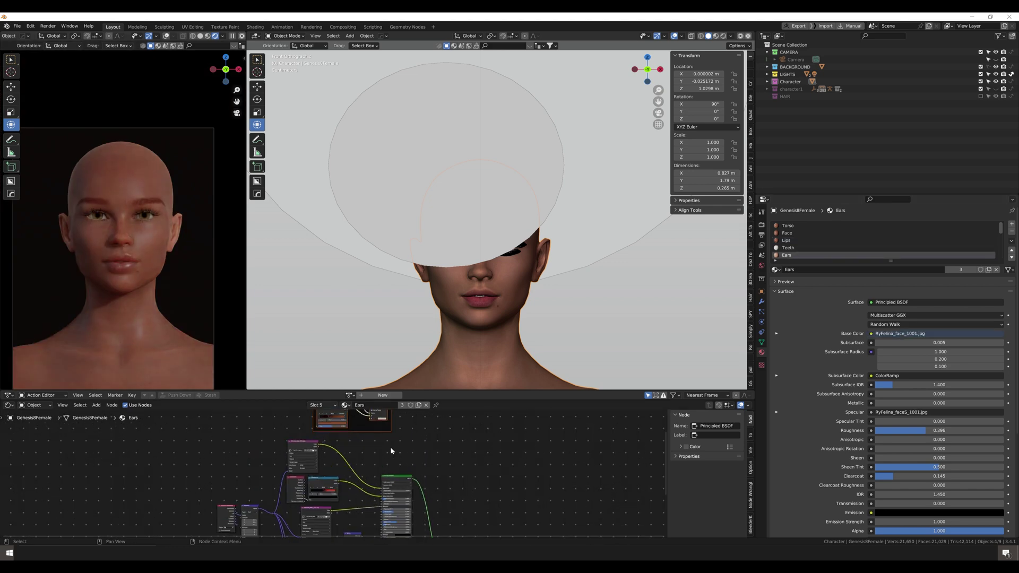
pyautogui.scroll(2, 390, 450)
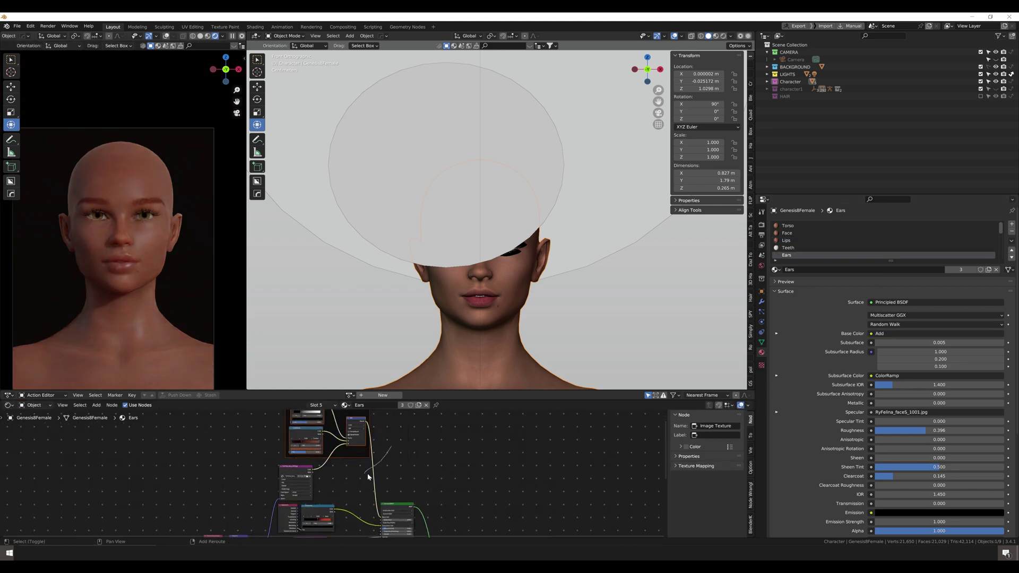
# Apply the skin colour overlay to the Legs and Arms materials, connecting each texture through the Add node to Base Color.
pyautogui.hotkey('ctrl', 'shift', 'z')
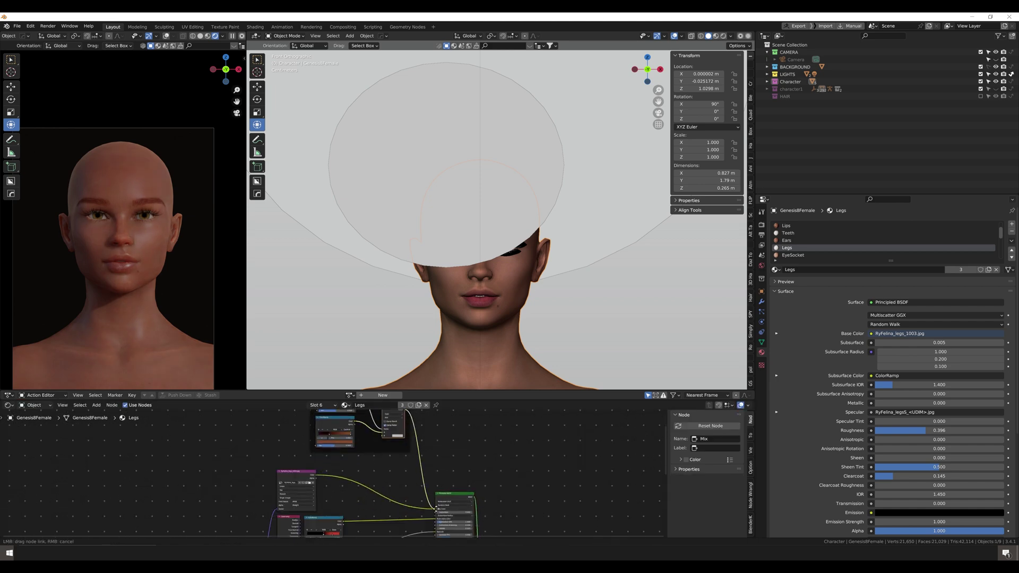
pyautogui.scroll(-3, 801, 231)
pyautogui.scroll(3, 119, 190)
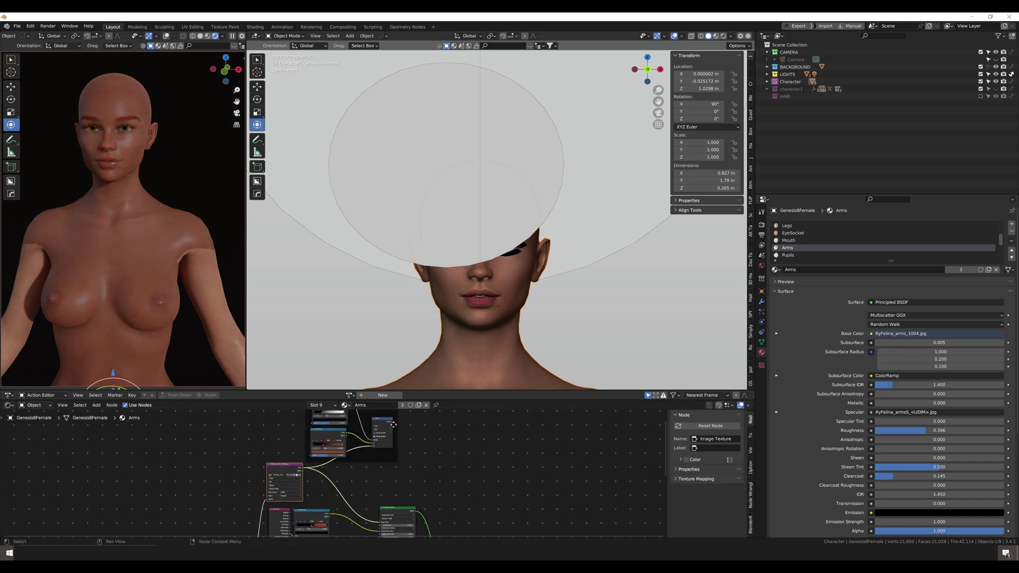
pyautogui.hotkey('ctrl', 'shift', 'z')
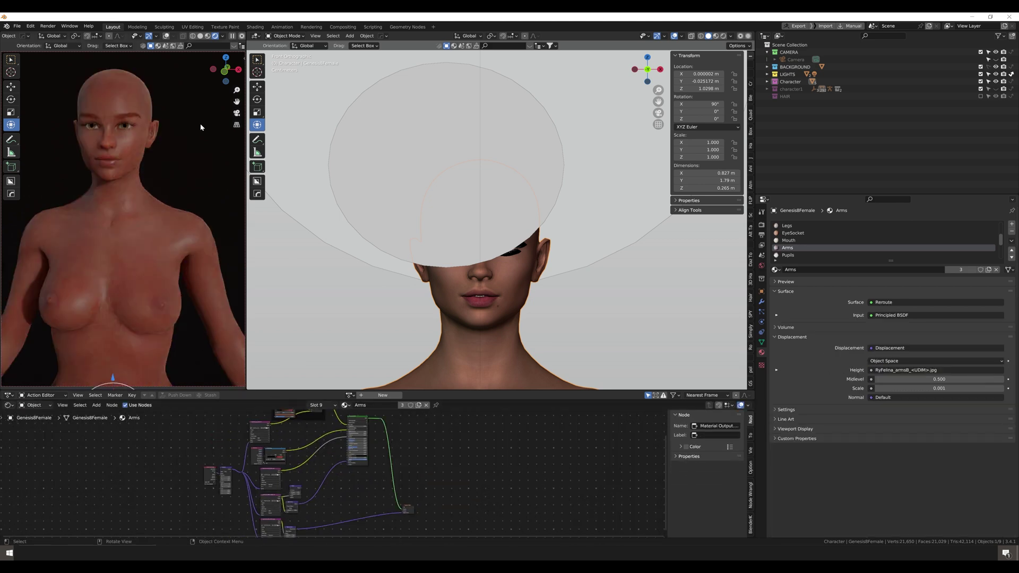
# Check the skin up close, save the file, and add the skin colour overlay to the EyeSocket material's Base Color.
pyautogui.scroll(5, 195, 177)
pyautogui.scroll(-8, 137, 209)
pyautogui.scroll(8, 123, 212)
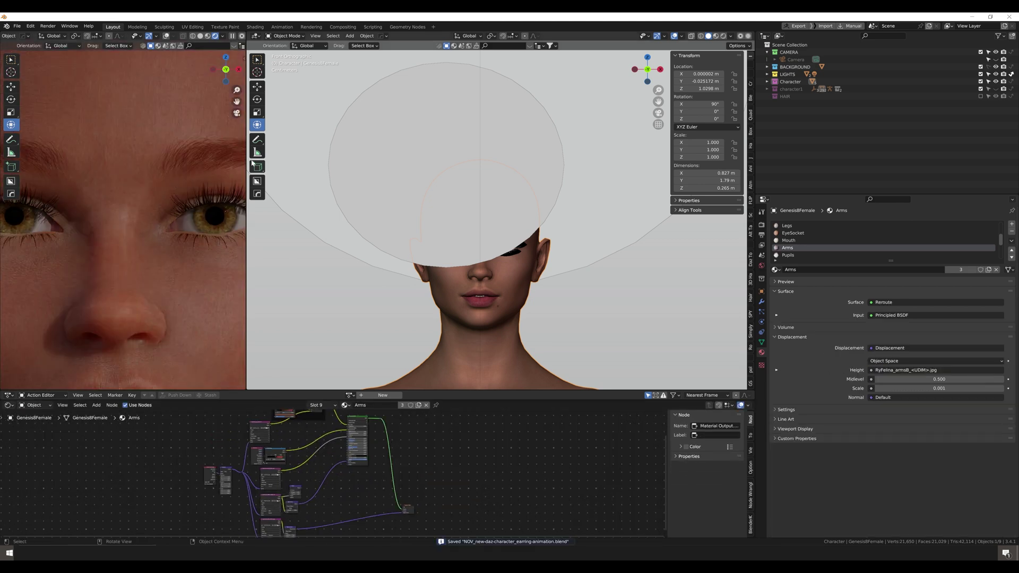
pyautogui.hotkey('ctrl', 'z')
pyautogui.hotkey('ctrl', 's')
pyautogui.scroll(5, 333, 449)
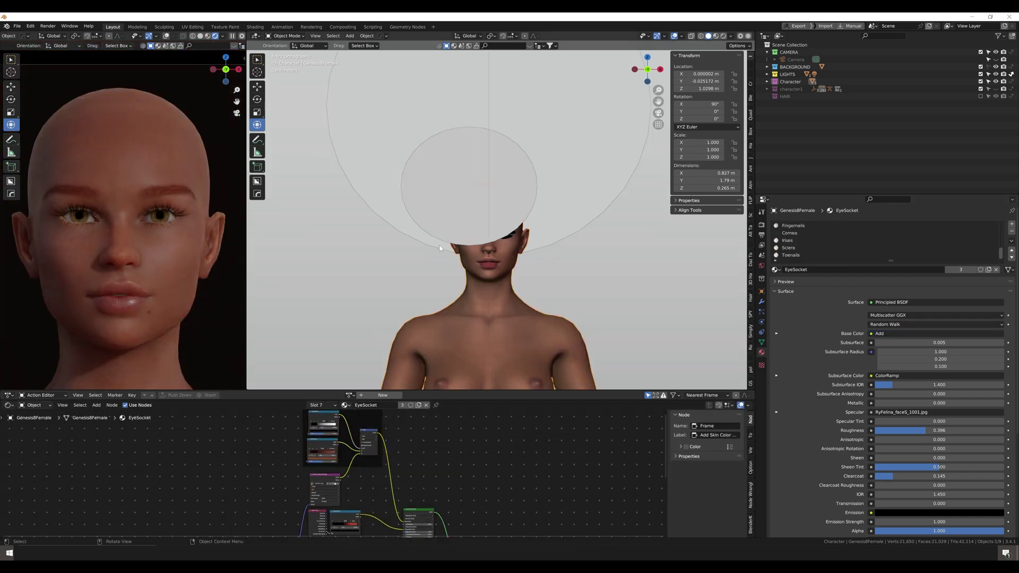
# Save the file and render the darker-skinned character with Cycles.
pyautogui.hotkey('ctrl', 's')
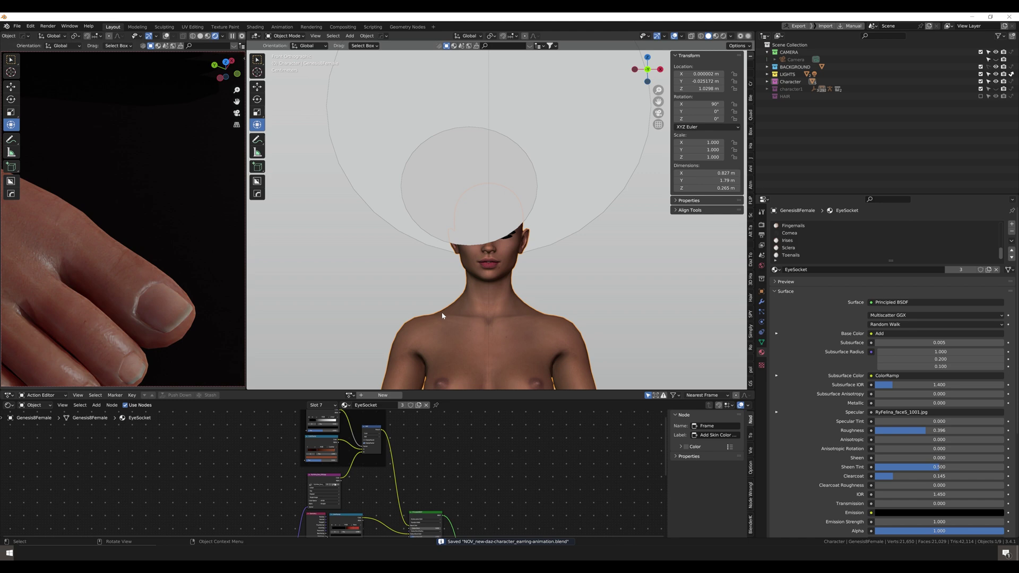
pyautogui.click(761, 224)
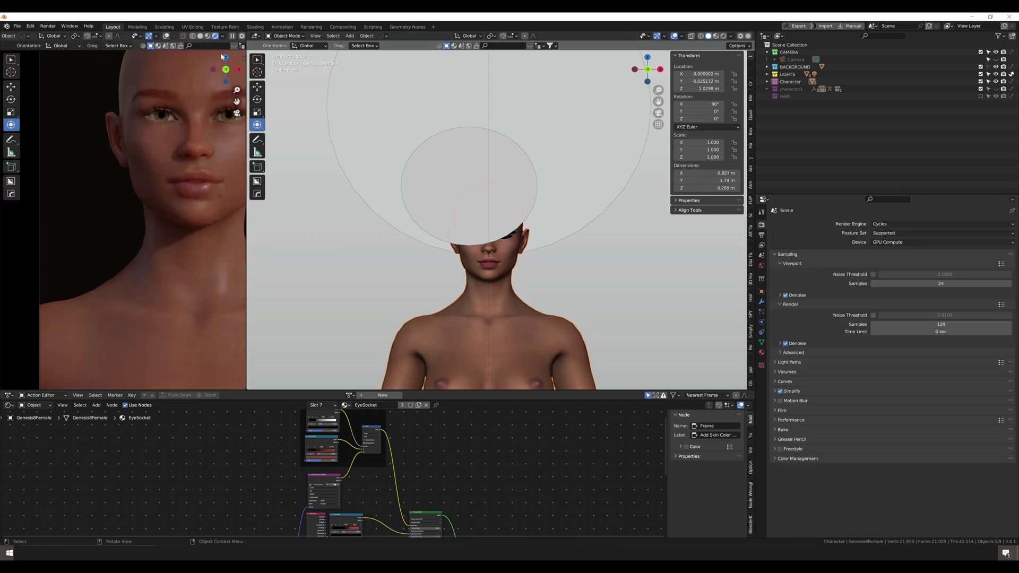
pyautogui.press('F12')
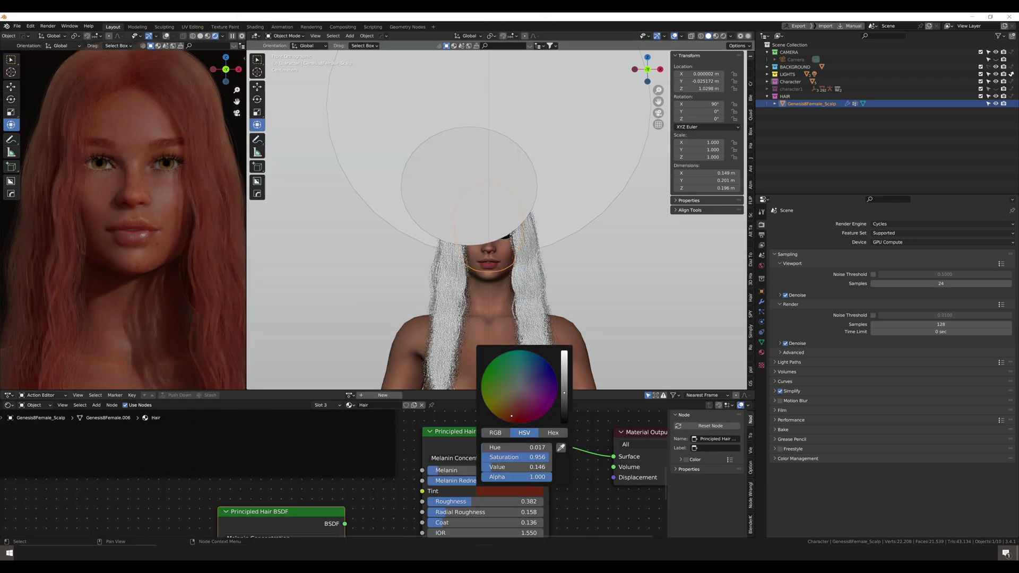
# Feed a color ramp into the Principled Hair BSDF's Tint and drive it with the Random output of a Curves Info node.
pyautogui.scroll(-3, 182, 449)
pyautogui.keyDown('shift'); pyautogui.click(181, 448); pyautogui.keyUp('shift')
pyautogui.moveTo(181, 448); pyautogui.dragTo(250, 454)
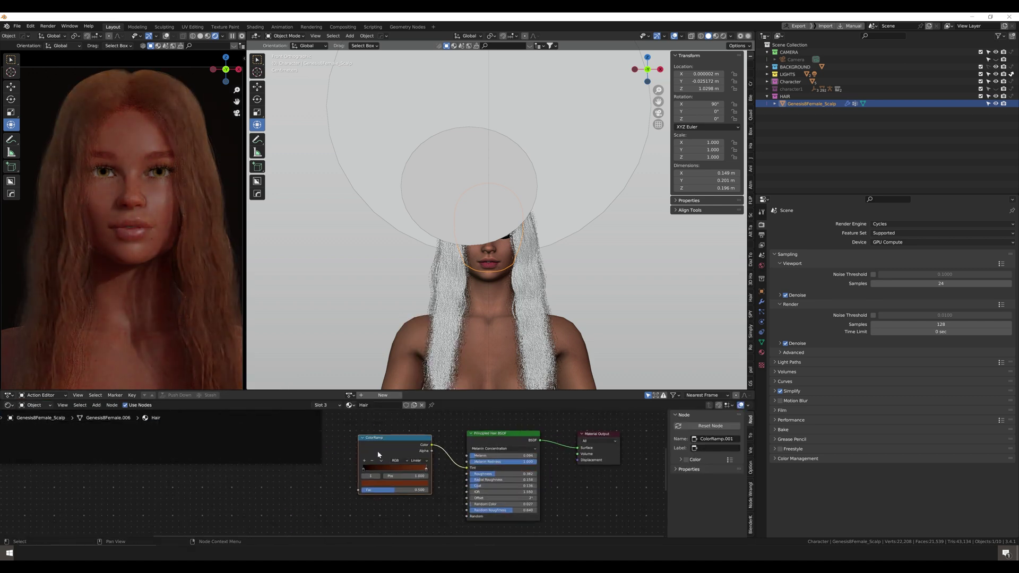
pyautogui.hotkey('shift', 'a')
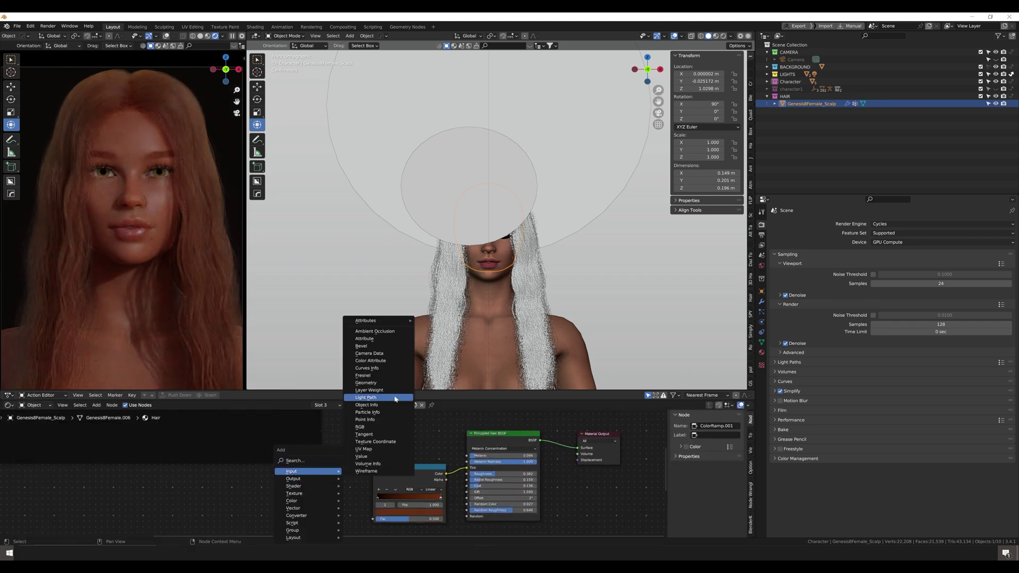
pyautogui.click(297, 488)
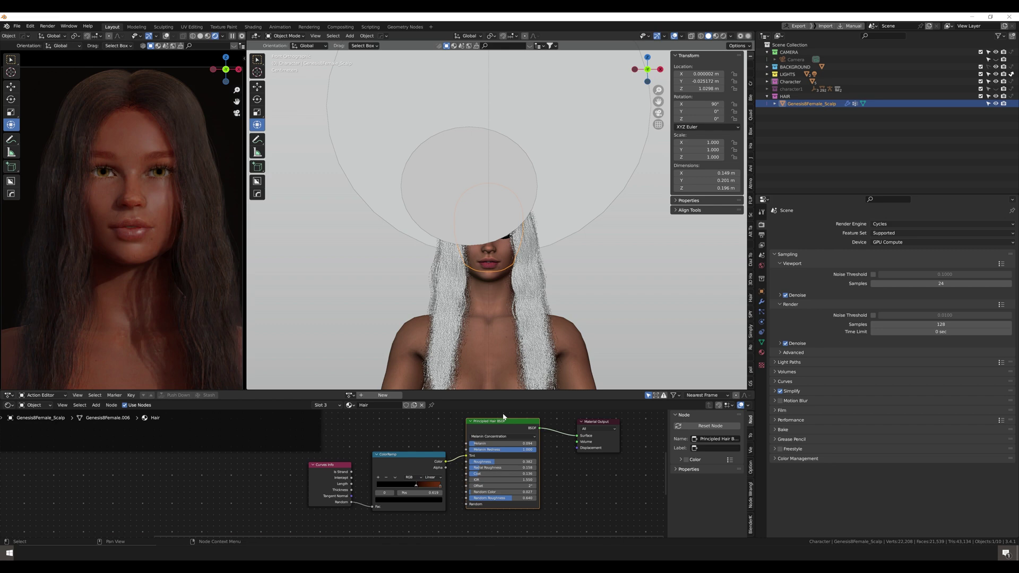
# Set the hair ramp's first stop to dark brown at 0.405 with B-Spline interpolation, and set Melanin to 0.634.
pyautogui.scroll(3, 334, 473)
pyautogui.click(472, 522)
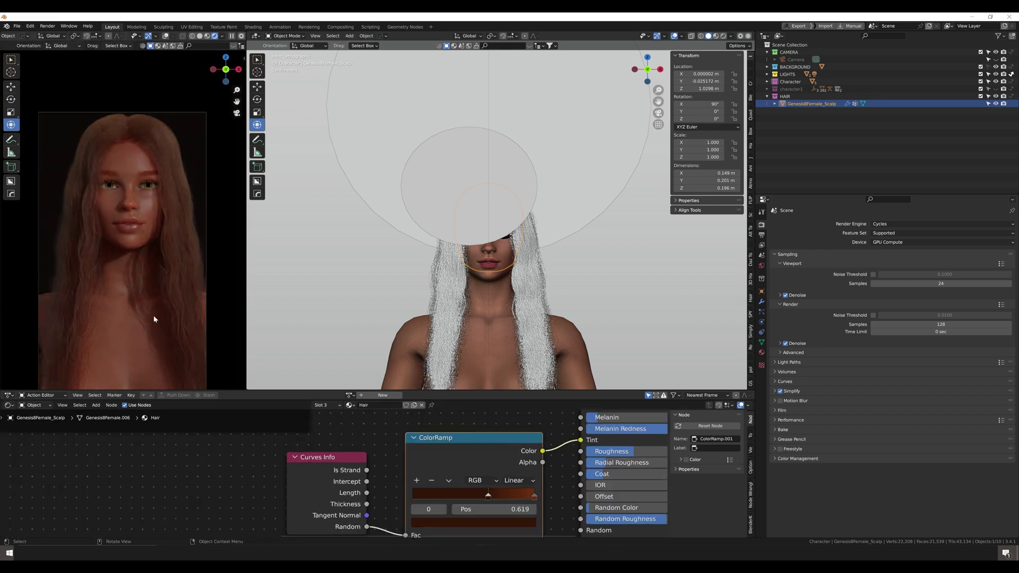
pyautogui.scroll(-2, 313, 425)
pyautogui.moveTo(369, 494); pyautogui.dragTo(373, 520)
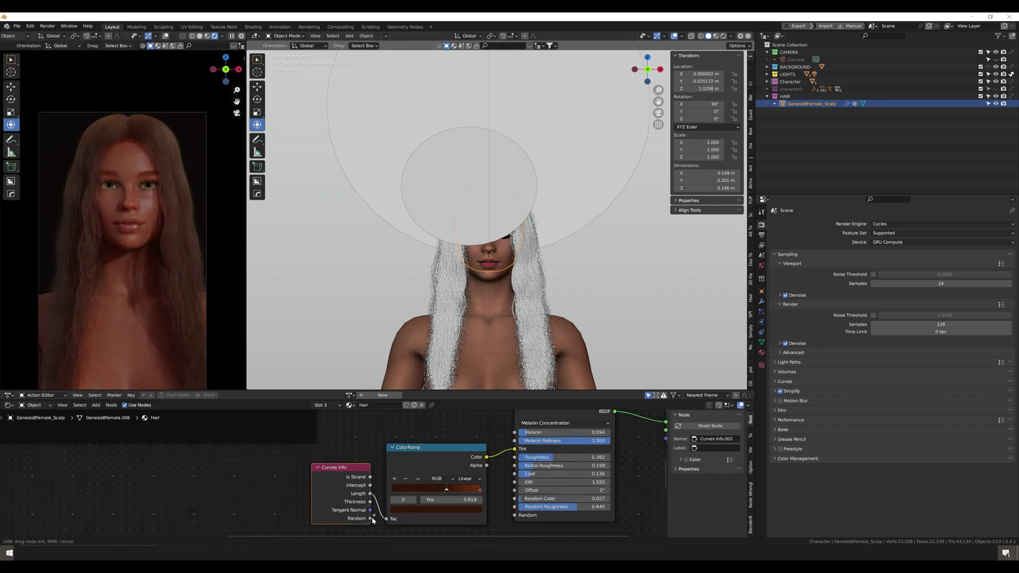
pyautogui.moveTo(531, 432)
pyautogui.mouseDown()
pyautogui.moveTo(560, 431)
pyautogui.moveTo(542, 432)
pyautogui.mouseUp()
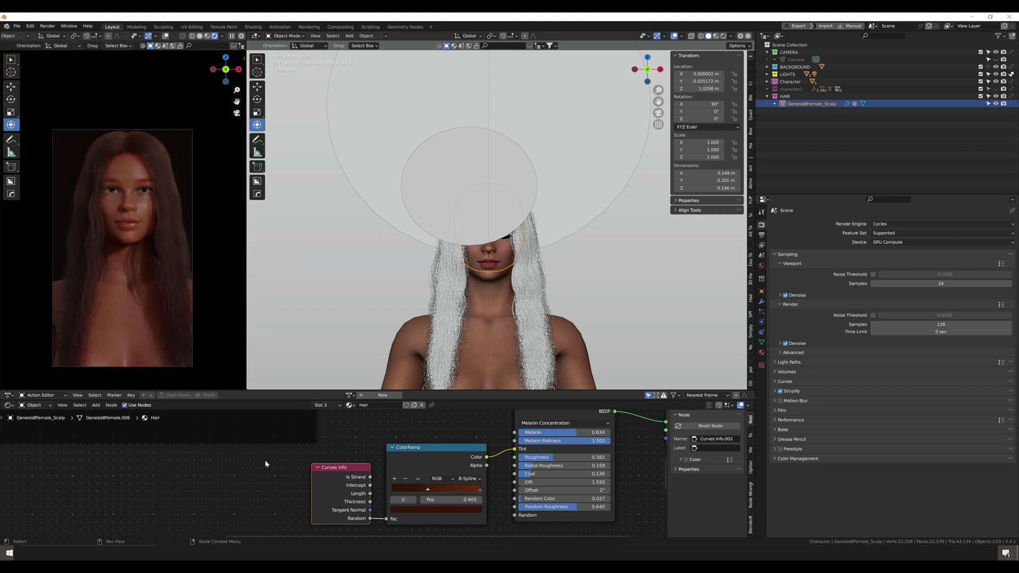
# Insert a colour Mix node before the hair Tint and duplicate the Curves Info and color ramp nodes for a second colour.
pyautogui.scroll(-3, 372, 478)
pyautogui.hotkey('shift', 'a')
pyautogui.click(382, 467)
pyautogui.hotkey('shift', 'd')
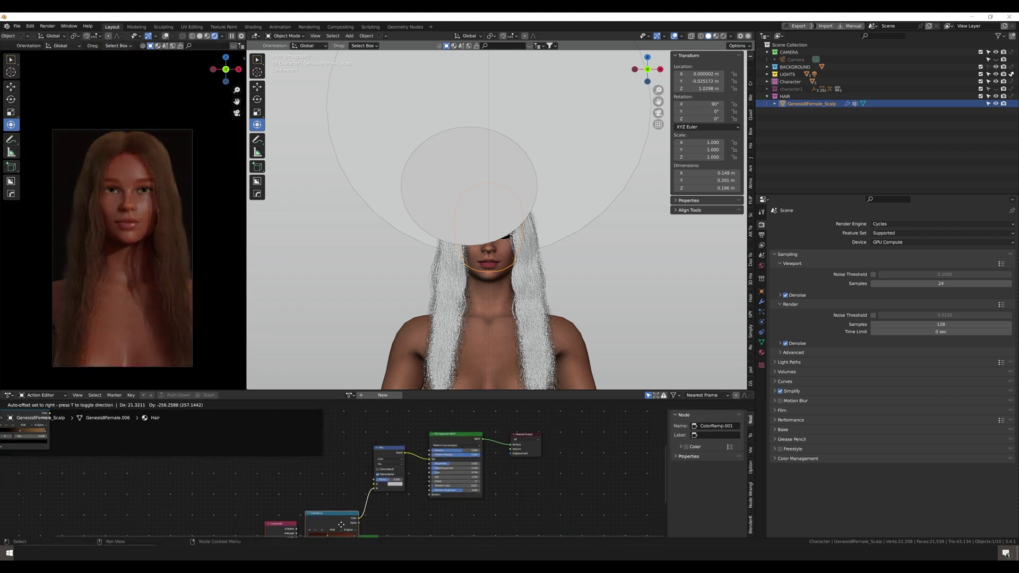
pyautogui.click(282, 466)
pyautogui.scroll(3, 389, 456)
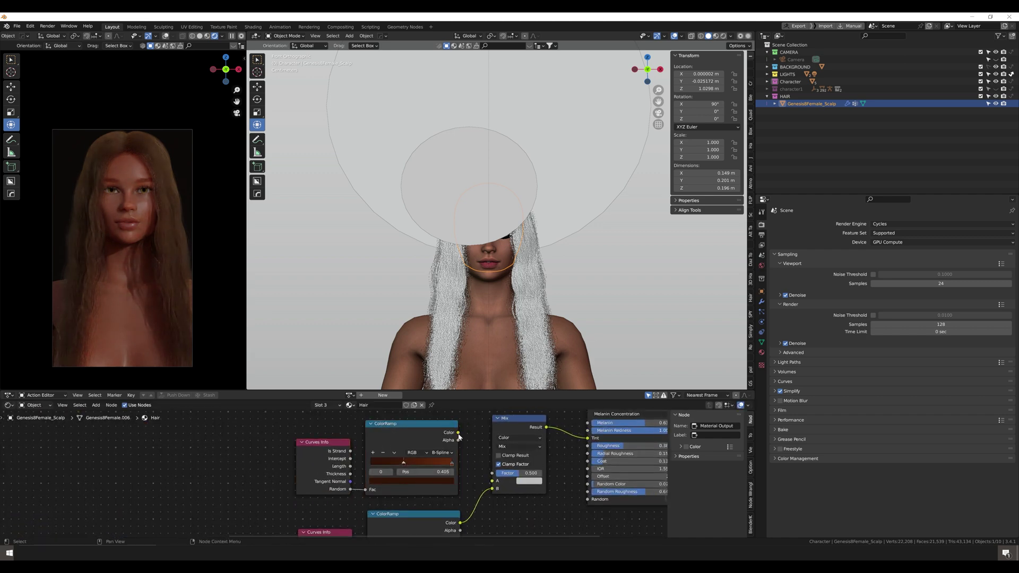
# Connect the upper color ramp to the Mix node's A input and recolour its end stop brown, hex 6A3D29.
pyautogui.click(418, 486)
pyautogui.scroll(2, 418, 486)
pyautogui.click(436, 483)
pyautogui.scroll(-1, 425, 421)
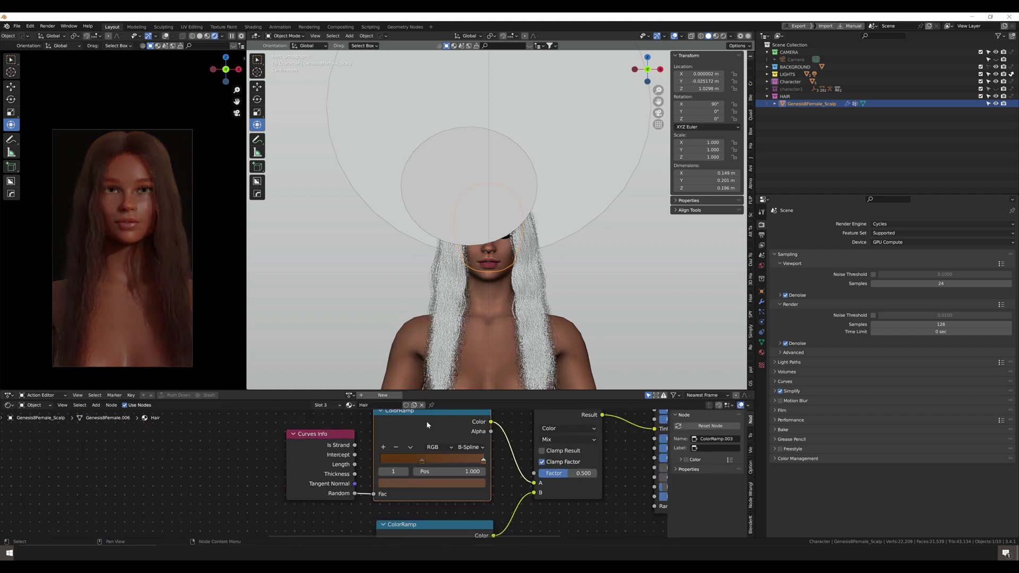
pyautogui.click(448, 484)
pyautogui.scroll(-4, 440, 393)
pyautogui.click(449, 484)
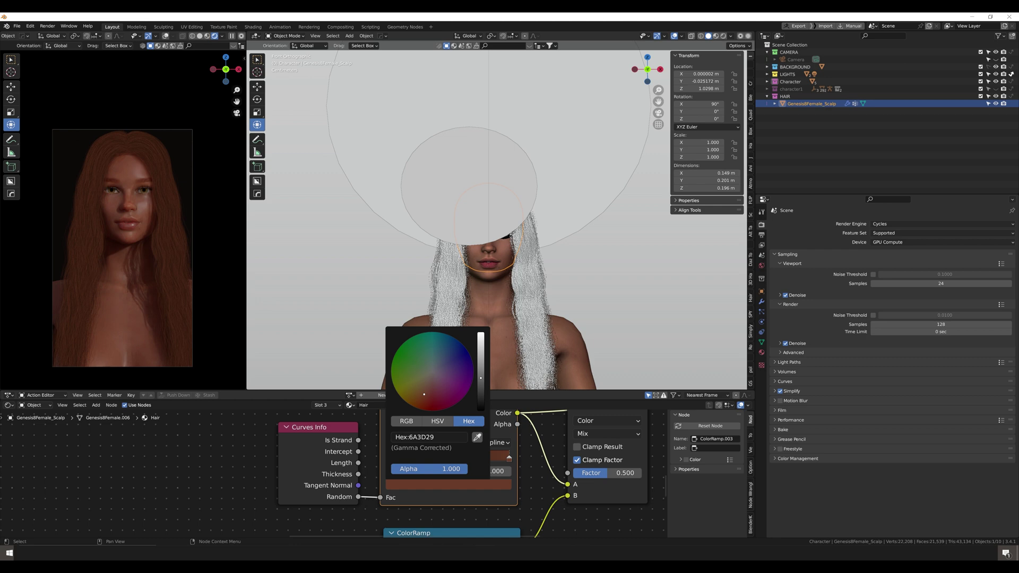
# Set the hair Mix node's blend mode to Add and darken the first stop of the upper color ramp.
pyautogui.click(497, 371)
pyautogui.scroll(-3, 424, 467)
pyautogui.click(369, 445)
pyautogui.click(354, 355)
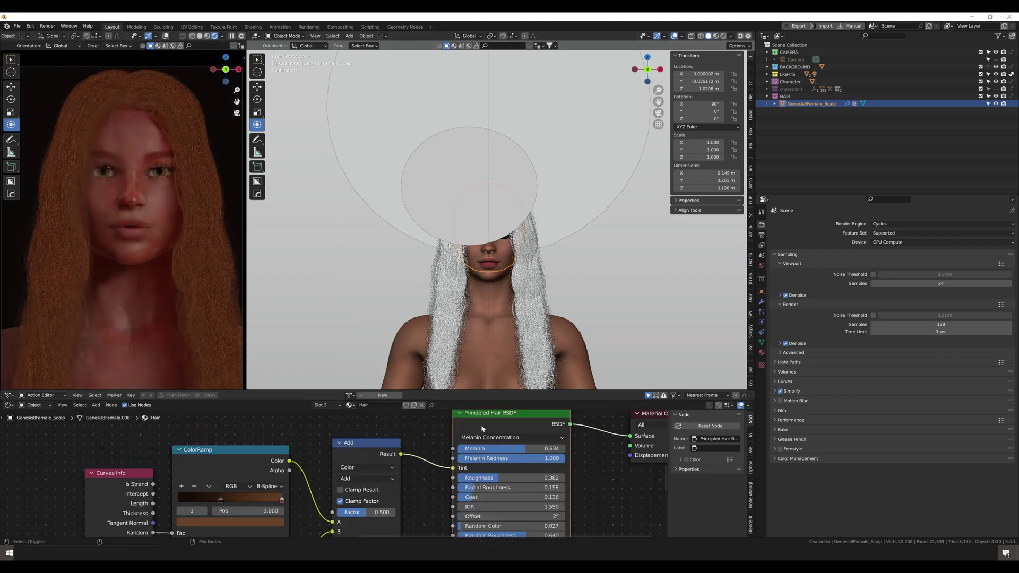
# Save the file and render the brown-haired portrait, inspecting the face and hair up close.
pyautogui.moveTo(371, 467); pyautogui.dragTo(443, 466, button='middle')
pyautogui.hotkey('ctrl', 's')
pyautogui.press('F12')
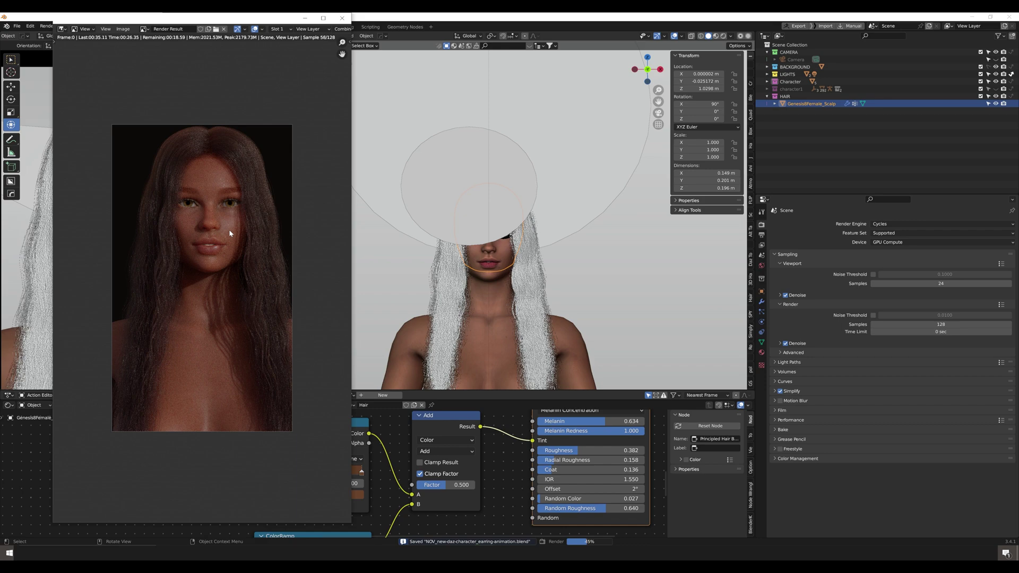
pyautogui.scroll(5, 229, 234)
pyautogui.scroll(-5, 239, 291)
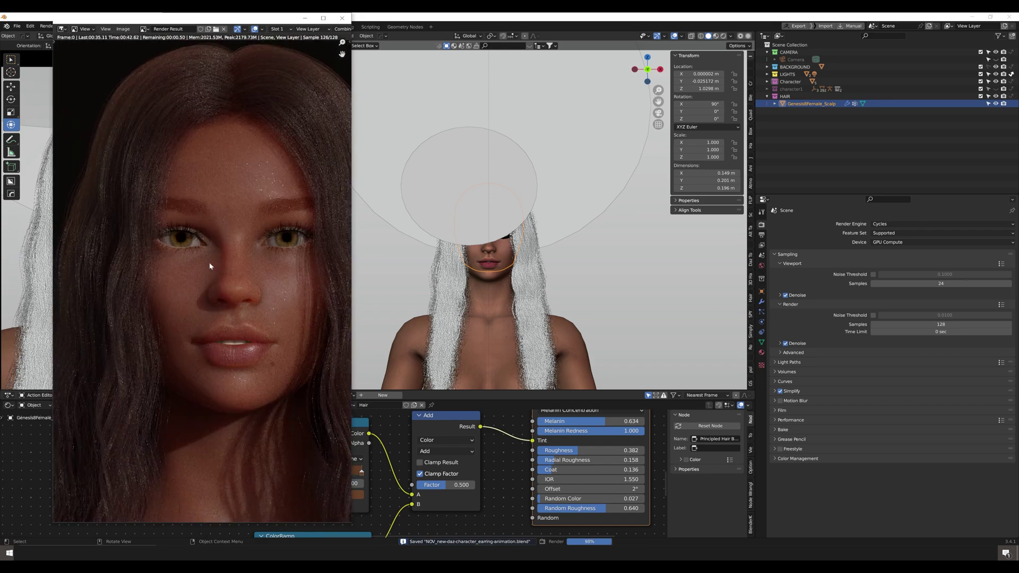
pyautogui.scroll(7, 227, 373)
pyautogui.scroll(-4, 258, 350)
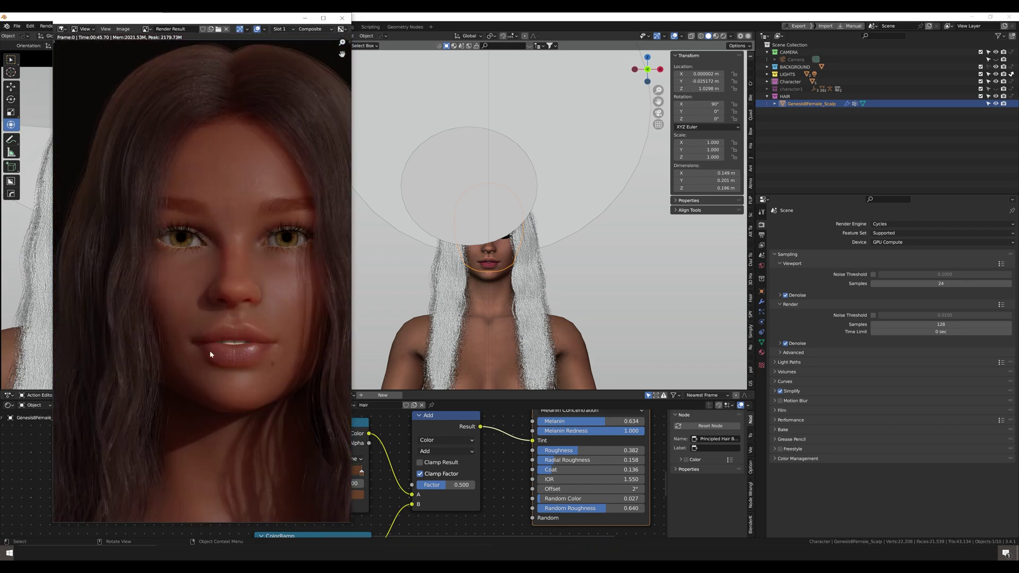
pyautogui.press('Escape')
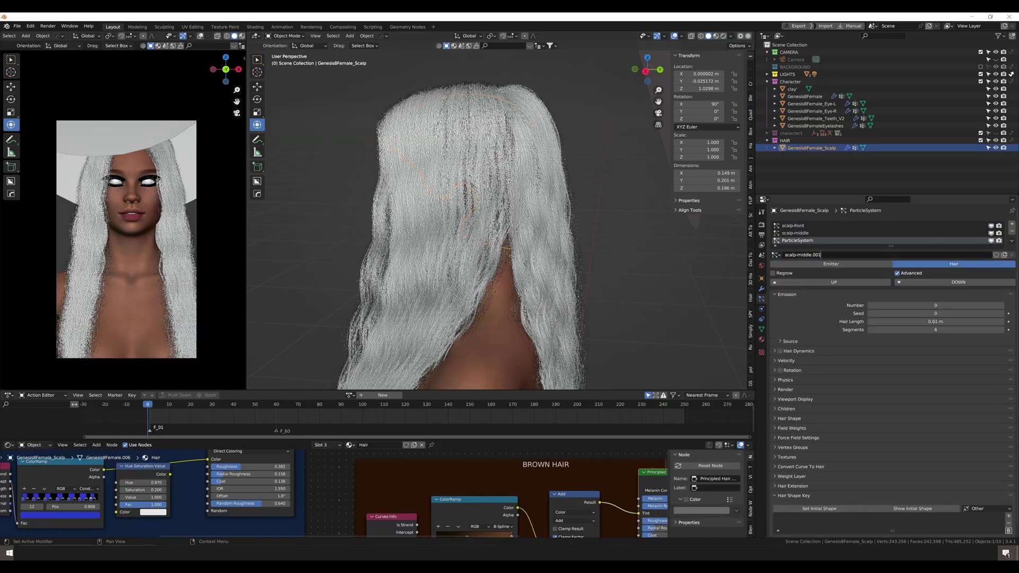
# Name the new hair particle system and its modifier scalp-nape and assign the scalp-nape vertex group to Density.
pyautogui.click(762, 286)
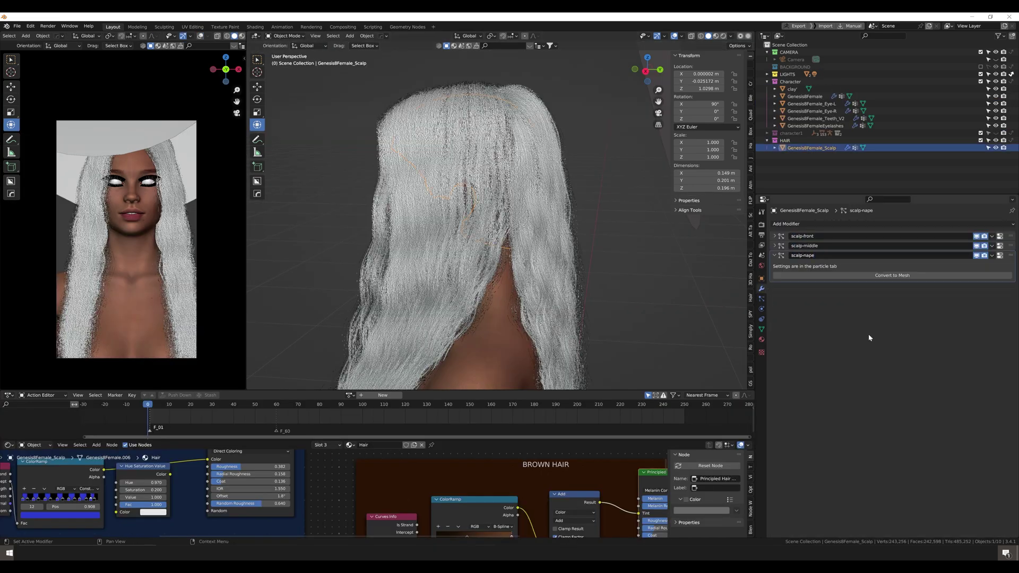
pyautogui.click(761, 299)
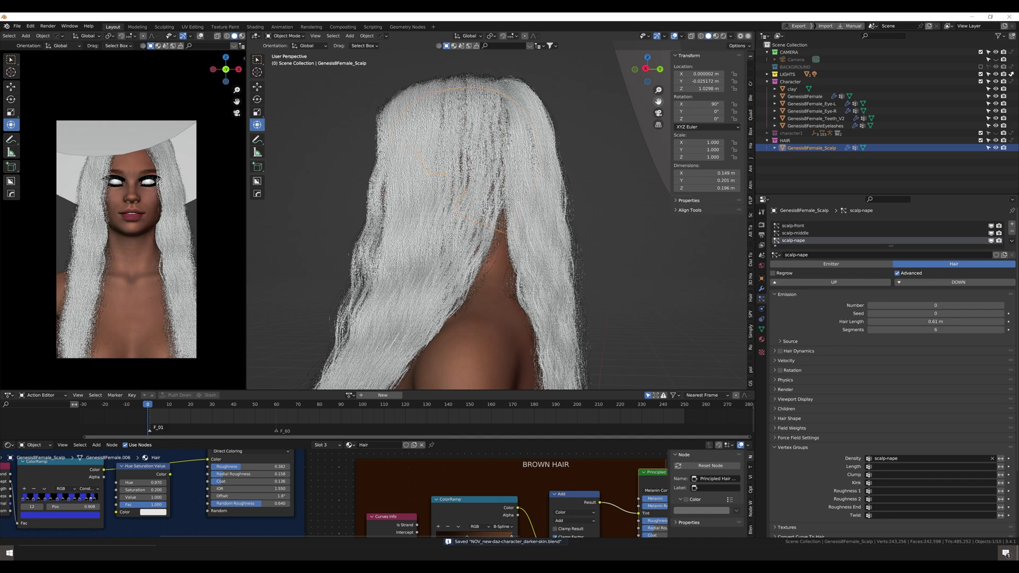
pyautogui.moveTo(637, 213); pyautogui.dragTo(618, 267, button='middle')
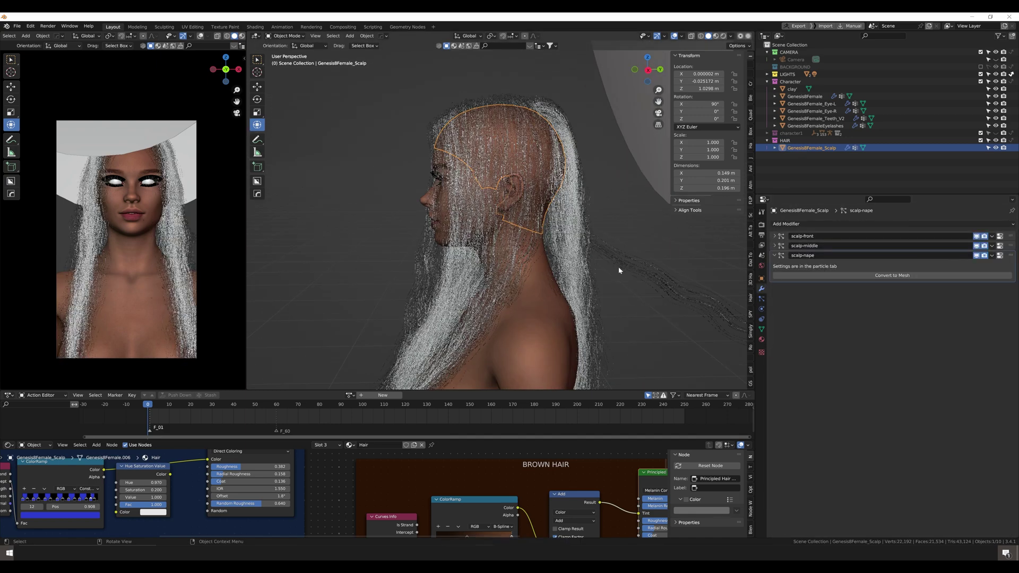
# Try adding nape hairs on the scalp in Particle Edit mode with the Add brush, and hide the LIGHTS collection.
pyautogui.moveTo(546, 268); pyautogui.dragTo(546, 228, button='middle')
pyautogui.scroll(-3, 596, 277)
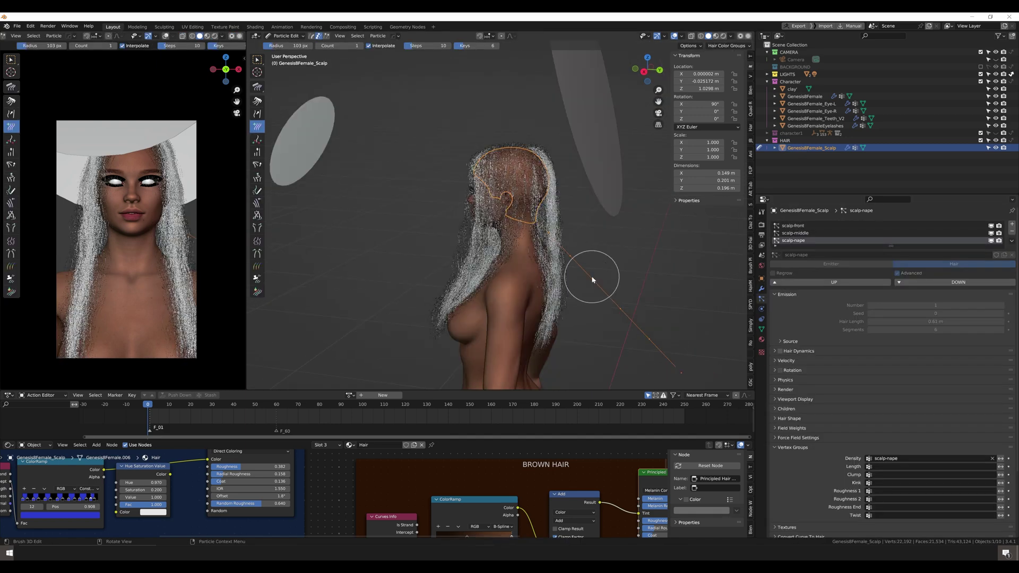
pyautogui.click(578, 236)
pyautogui.click(811, 147)
pyautogui.moveTo(227, 137)
pyautogui.mouseDown(button='middle')
pyautogui.moveTo(530, 223)
pyautogui.moveTo(527, 254)
pyautogui.mouseUp(button='middle')
pyautogui.scroll(3, 527, 254)
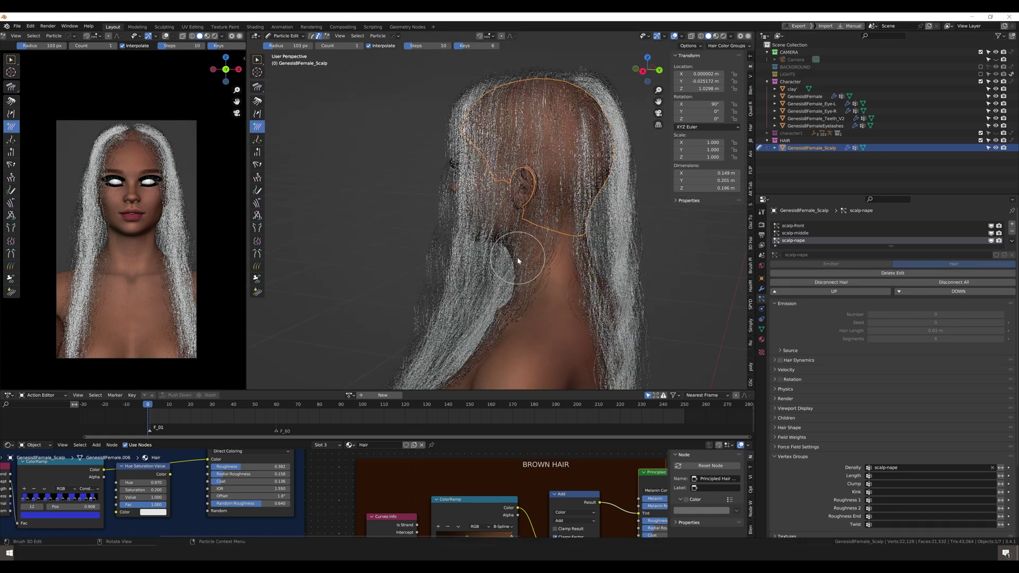
# Clear the scalp-nape system's Density vertex group and recentre the scalp object's origin on its geometry.
pyautogui.scroll(-3, 564, 198)
pyautogui.moveTo(563, 197); pyautogui.dragTo(493, 205, button='middle')
pyautogui.click(992, 468)
pyautogui.moveTo(526, 239); pyautogui.dragTo(626, 222, button='middle')
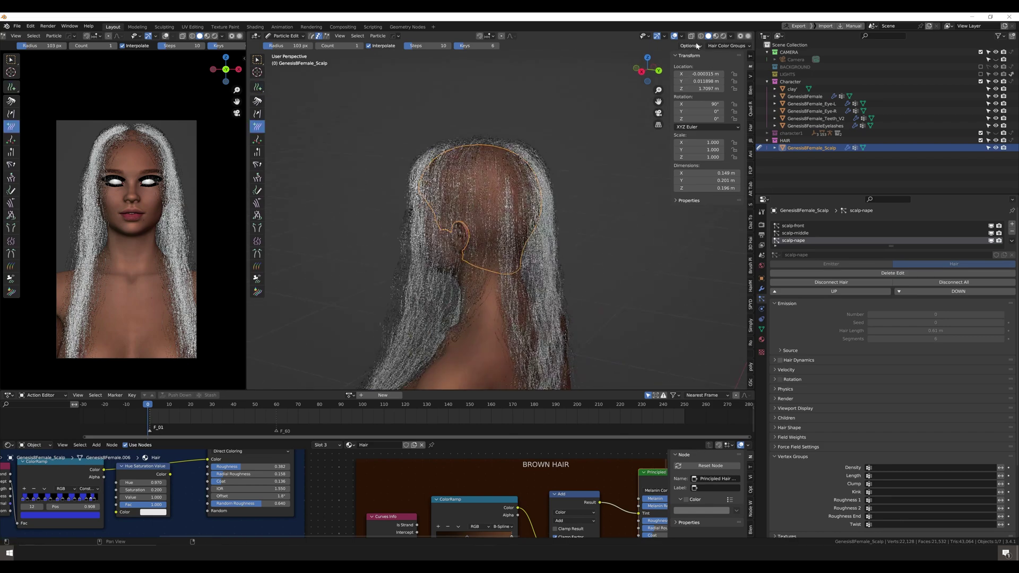
# Show the particle editing tool options beside the particle settings, set up X mirroring for scalp-nape, and save the file.
pyautogui.click(689, 46)
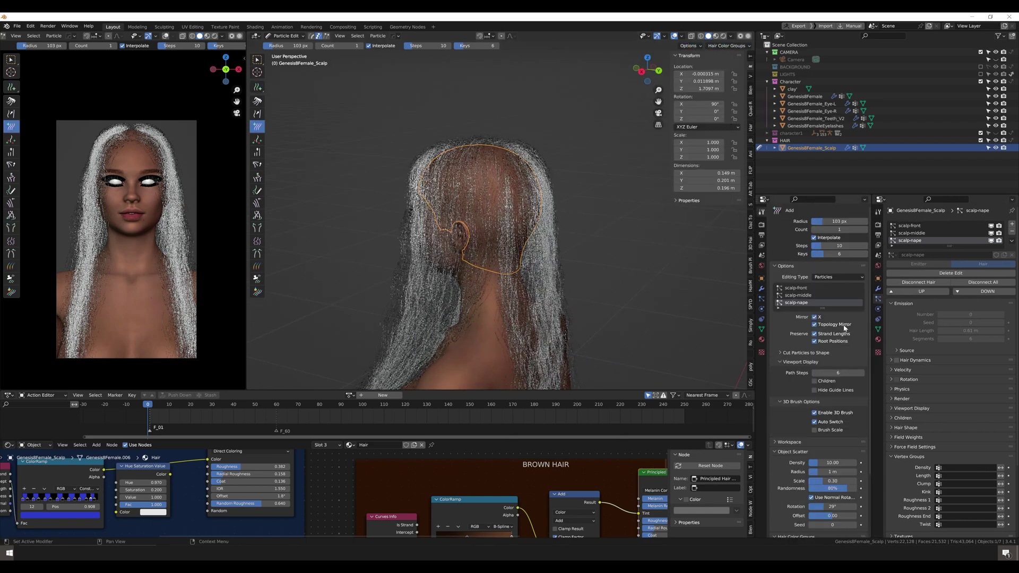
pyautogui.moveTo(562, 244); pyautogui.dragTo(509, 212, button='middle')
pyautogui.hotkey('ctrl', 'z')
pyautogui.hotkey('ctrl', 's')
pyautogui.click(991, 467)
# Add mirrored hair strands at the nape and choose the Comb brush with a 243 px radius and 0.500 strength.
pyautogui.moveTo(530, 250)
pyautogui.mouseDown(button='middle')
pyautogui.moveTo(504, 284)
pyautogui.moveTo(626, 95)
pyautogui.moveTo(412, 266)
pyautogui.moveTo(429, 186)
pyautogui.moveTo(440, 239)
pyautogui.moveTo(504, 289)
pyautogui.moveTo(564, 266)
pyautogui.moveTo(569, 312)
pyautogui.moveTo(625, 255)
pyautogui.moveTo(387, 289)
pyautogui.moveTo(578, 339)
pyautogui.moveTo(489, 126)
pyautogui.mouseUp(button='middle')
pyautogui.press('KP_3')
pyautogui.press('l')
pyautogui.scroll(3, 625, 256)
pyautogui.press('ctrl+KP_1')
pyautogui.scroll(2, 578, 340)
pyautogui.hotkey('shift', 'space')
pyautogui.scroll(-3, 578, 340)
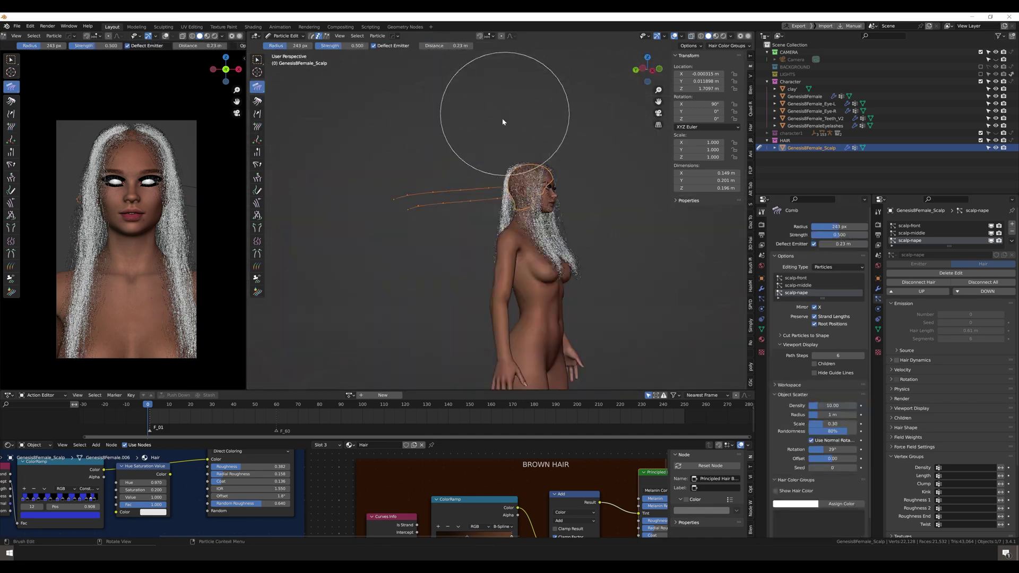
# Comb the mirrored scalp-nape strands downward behind the neck and shoulders so they follow the character's back.
pyautogui.scroll(2, 501, 228)
pyautogui.scroll(-1, 536, 349)
pyautogui.scroll(-2, 509, 207)
pyautogui.scroll(3, 467, 307)
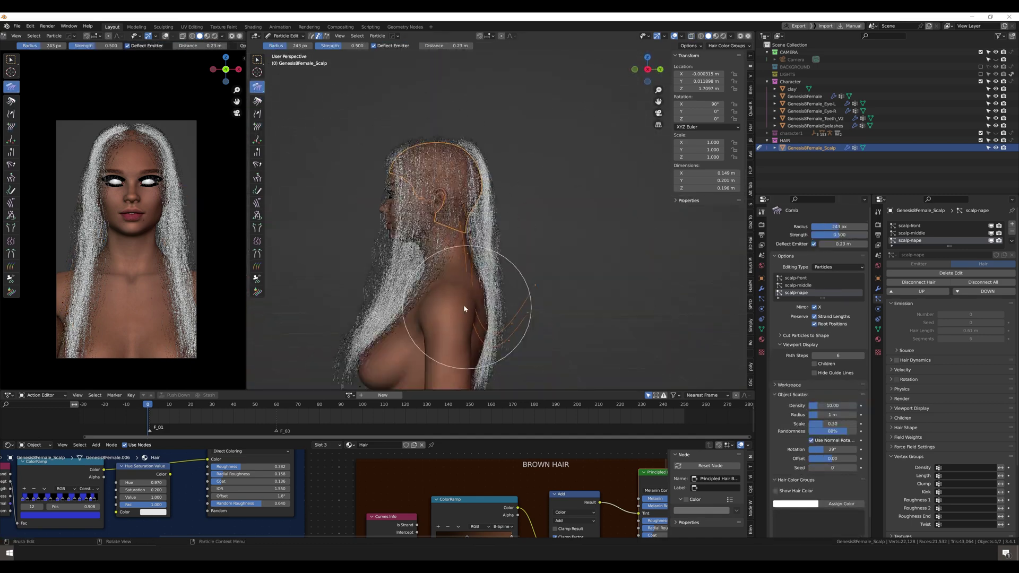
pyautogui.moveTo(466, 307)
pyautogui.mouseDown(button='middle')
pyautogui.moveTo(431, 295)
pyautogui.moveTo(507, 271)
pyautogui.mouseUp(button='middle')
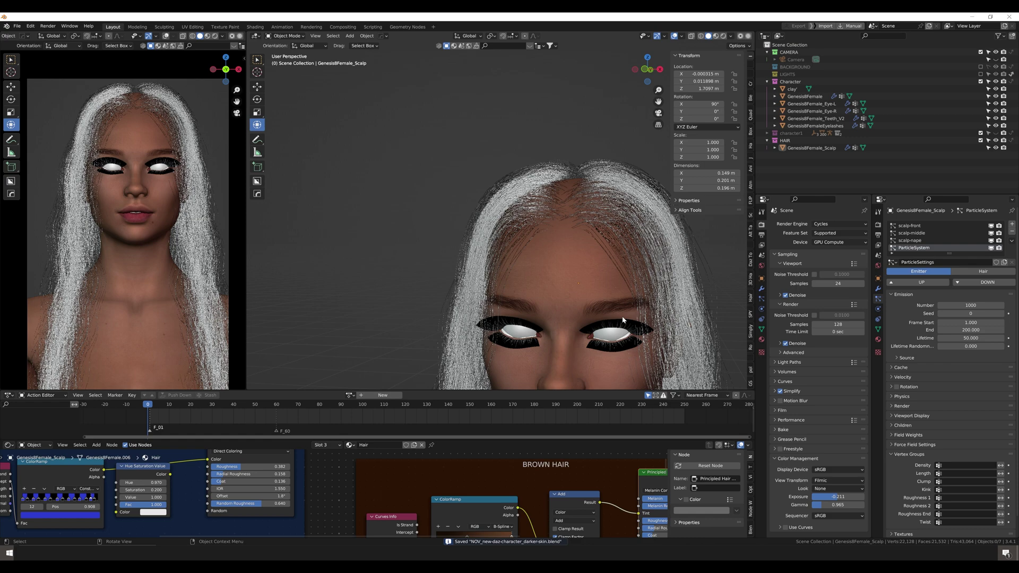
# Turn the new particle system into a Hair system named scalp-hairline, set its emission number to 0, and save the file.
pyautogui.click(986, 266)
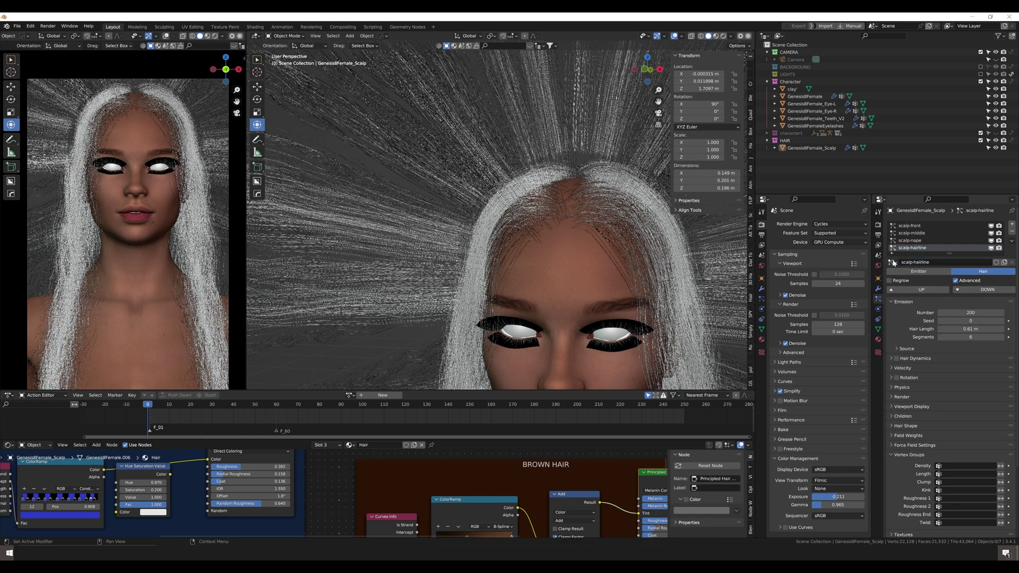
pyautogui.press('BackSpace')
pyautogui.hotkey('ctrl', 's')
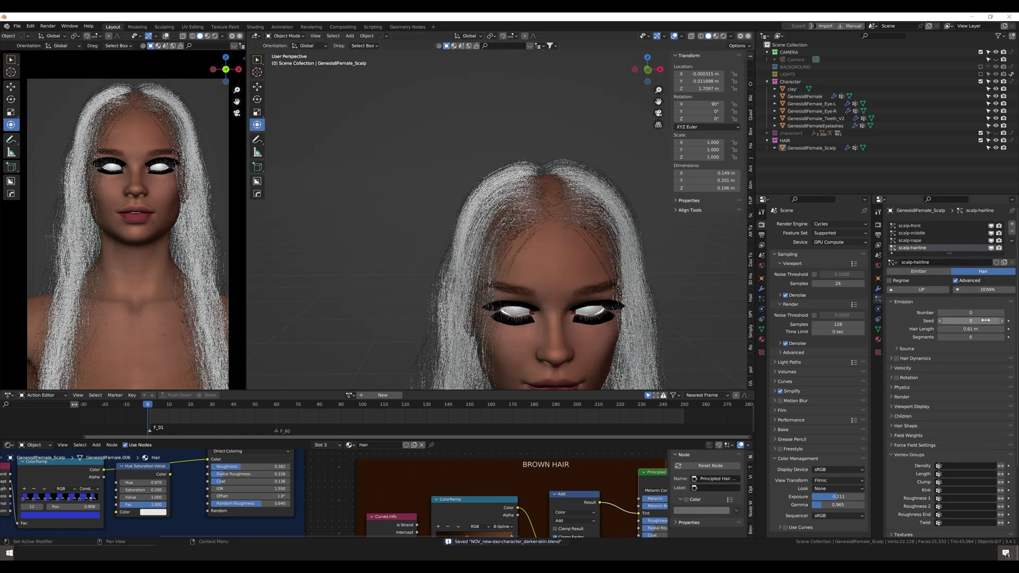
# Set scalp-hairline to a 0.07 m hair length, 4 segments, and Simple children with display and render amounts of 50.
pyautogui.moveTo(970, 329); pyautogui.dragTo(987, 329)
pyautogui.click(901, 416)
pyautogui.scroll(-5, 997, 458)
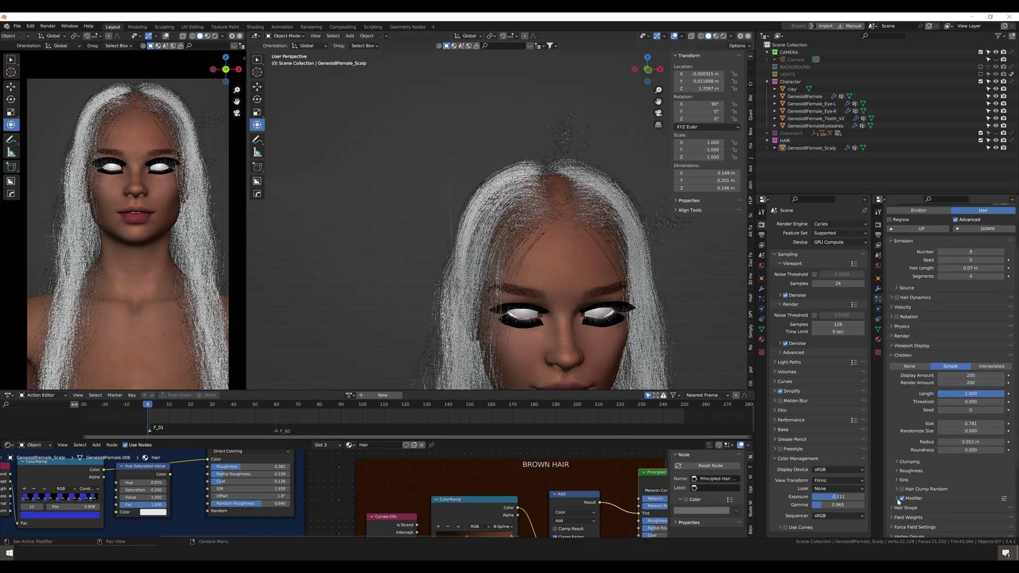
pyautogui.moveTo(570, 252); pyautogui.dragTo(580, 265, button='middle')
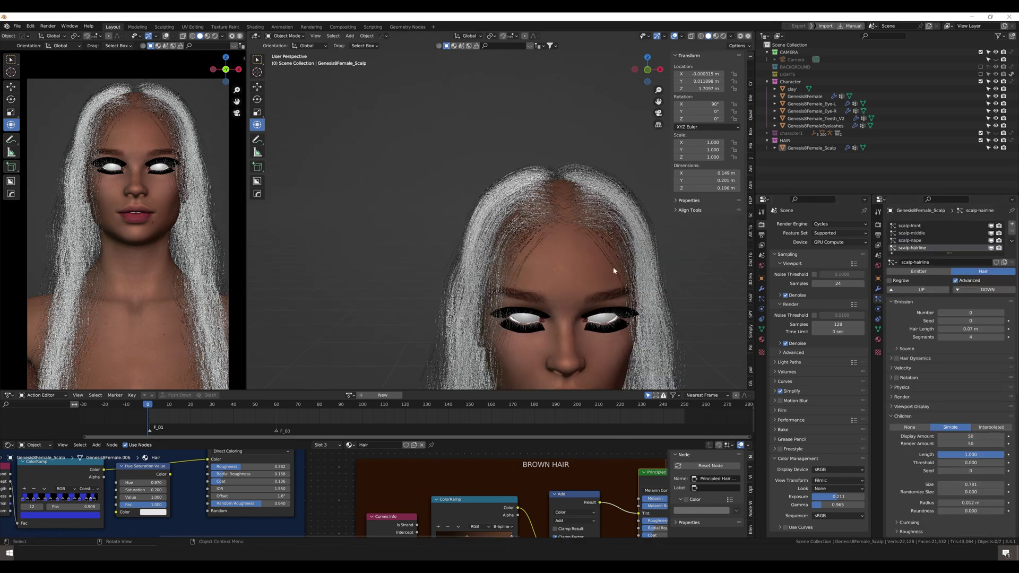
# Add mirrored guide strands along the front hairline in Particle Edit mode and shape them with a 173 px Comb brush.
pyautogui.hotkey('ctrl', 'Tab')
pyautogui.hotkey('ctrl', 's')
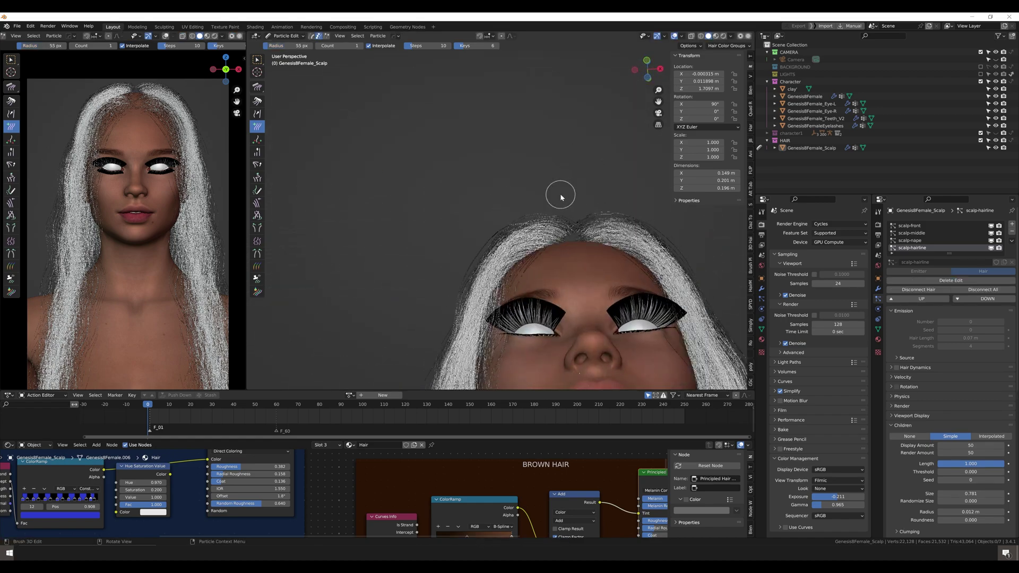
pyautogui.moveTo(573, 227); pyautogui.dragTo(714, 57, button='middle')
pyautogui.press('l')
pyautogui.hotkey('shift', 'space')
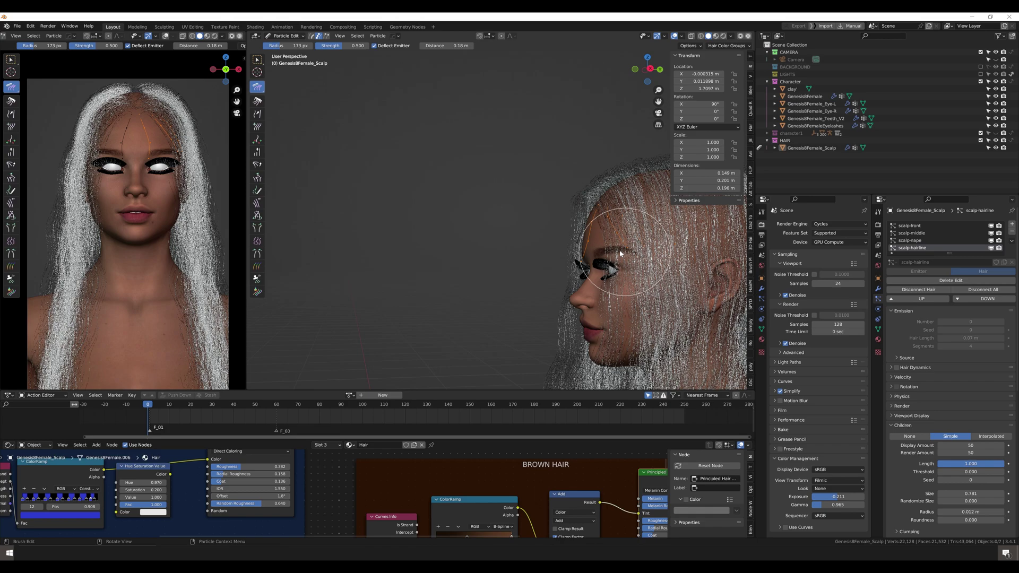
pyautogui.moveTo(620, 253)
pyautogui.mouseDown(button='middle')
pyautogui.moveTo(619, 227)
pyautogui.moveTo(646, 279)
pyautogui.mouseUp(button='middle')
pyautogui.moveTo(622, 227); pyautogui.dragTo(403, 191, button='middle')
# Save the file, retouch the hairline strands in Particle Edit mode, and return to Object mode to check the full hair.
pyautogui.hotkey('ctrl', 'Tab')
pyautogui.hotkey('ctrl', 's')
pyautogui.hotkey('ctrl', 'Tab')
pyautogui.click(534, 236)
pyautogui.hotkey('ctrl', 'Tab')
pyautogui.scroll(-3, 460, 222)
pyautogui.scroll(-2, 403, 191)
pyautogui.scroll(2, 160, 159)
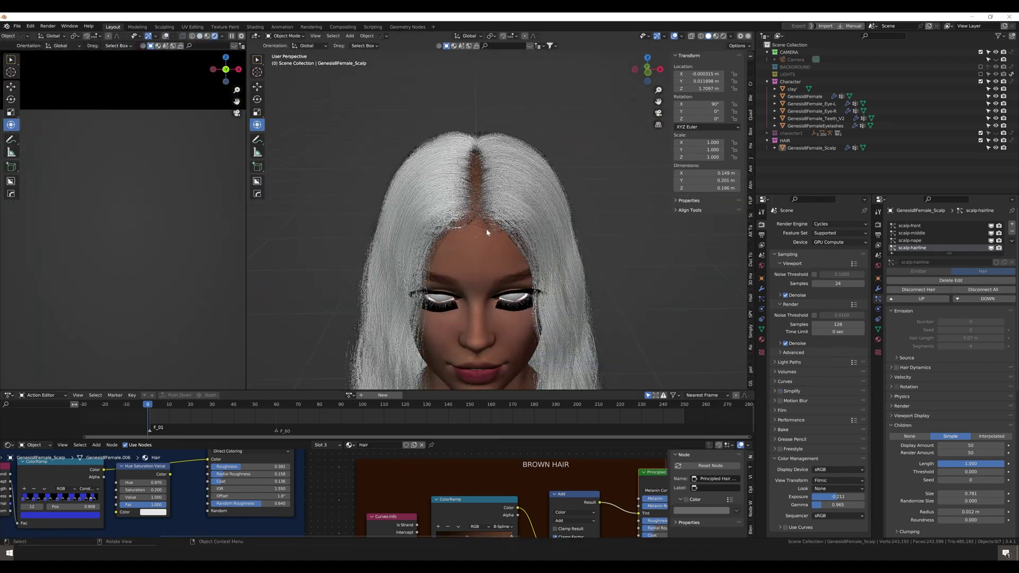
pyautogui.scroll(-5, 949, 371)
pyautogui.scroll(3, 456, 212)
# With the LIGHTS collection shown, remove every scalp-hairline child modifier except Clump and set its Shape to -0.87.
pyautogui.click(981, 74)
pyautogui.scroll(2, 7, 222)
pyautogui.scroll(-3, 447, 213)
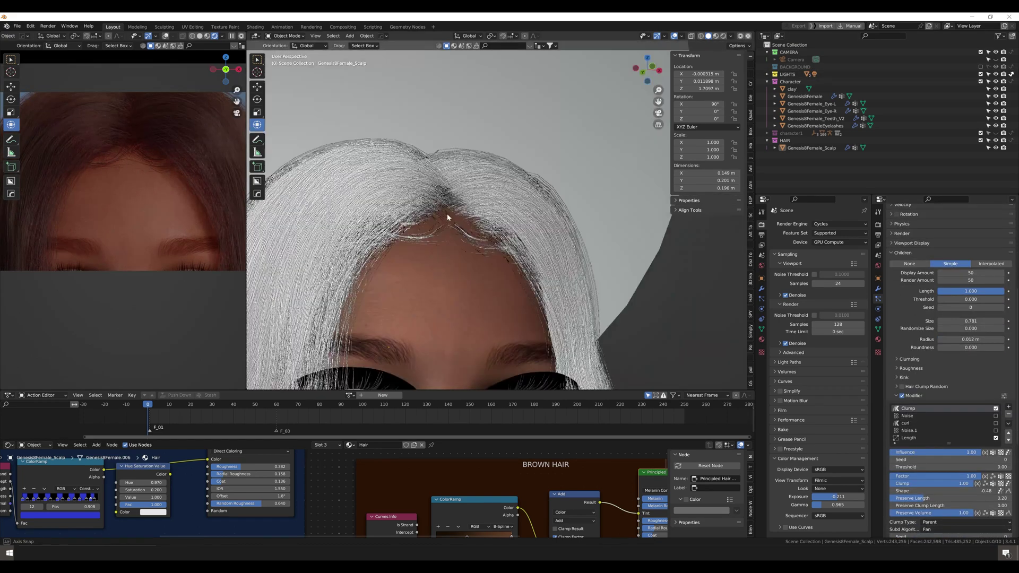
pyautogui.scroll(2, 447, 214)
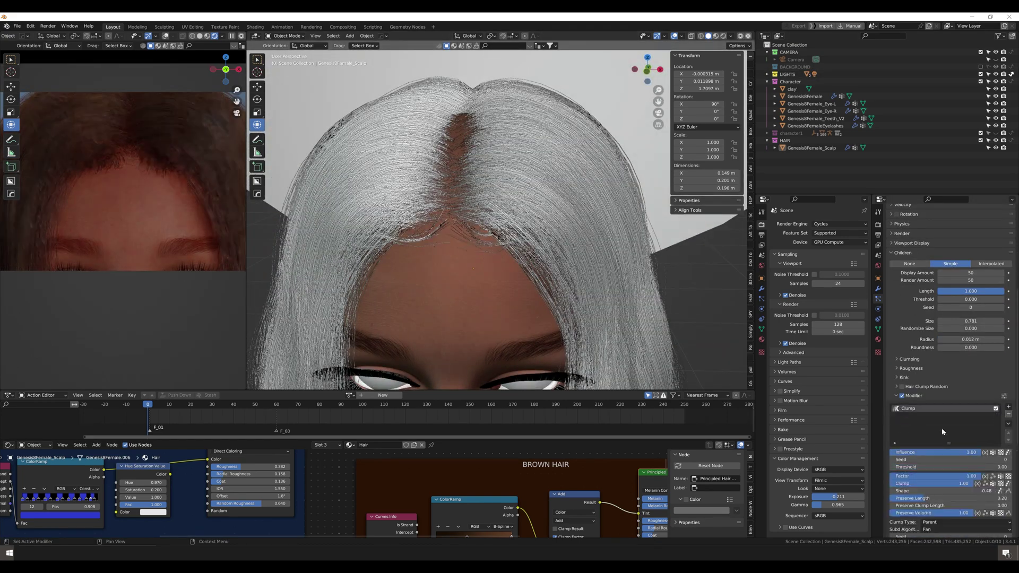
pyautogui.scroll(-3, 941, 428)
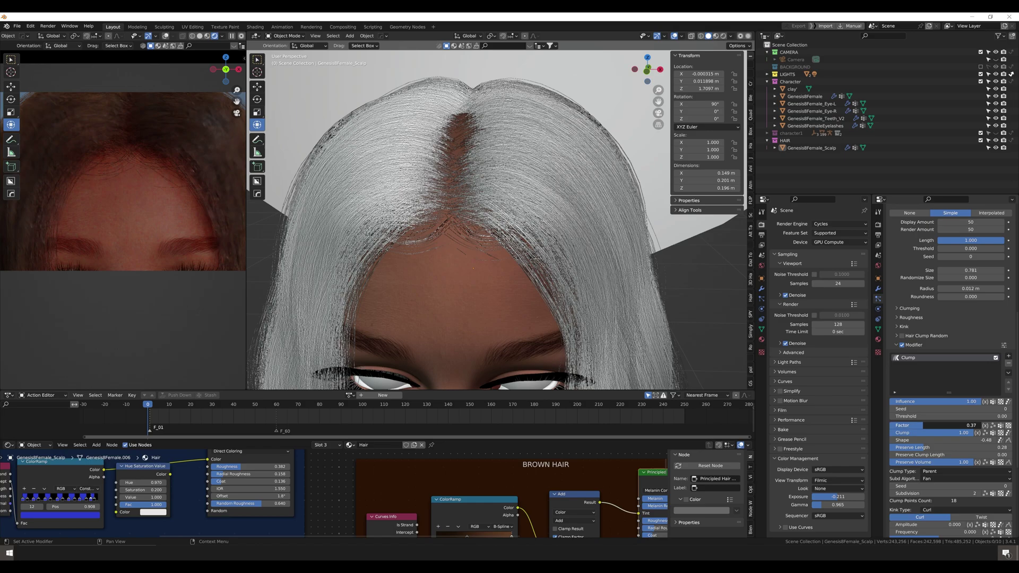
pyautogui.scroll(-2, 456, 212)
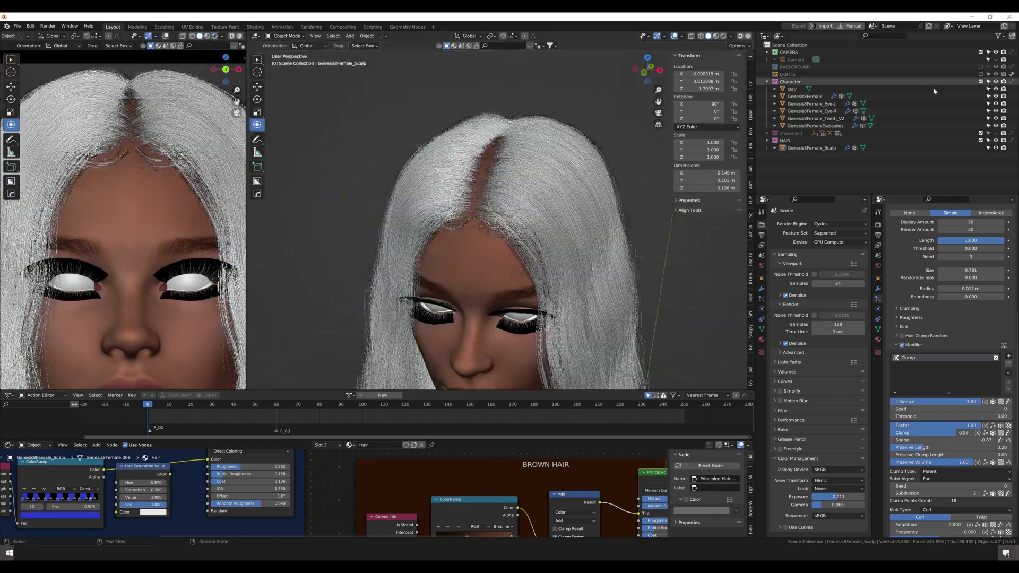
pyautogui.scroll(3, 482, 217)
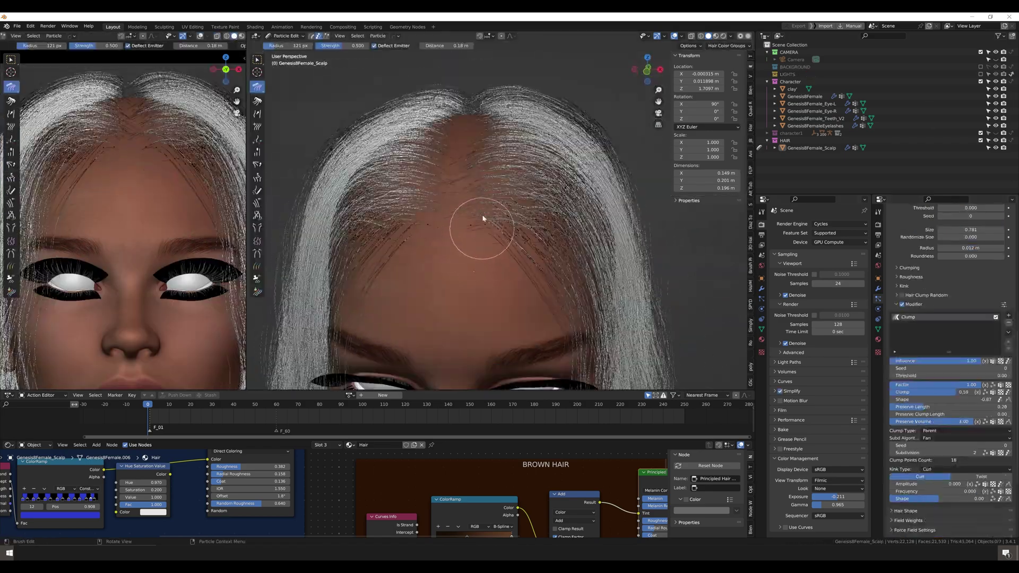
# Set the scalp-hairline children's Display Amount to 121 and Radius to 0.007 m, and clear their Clump modifier.
pyautogui.scroll(-3, 483, 218)
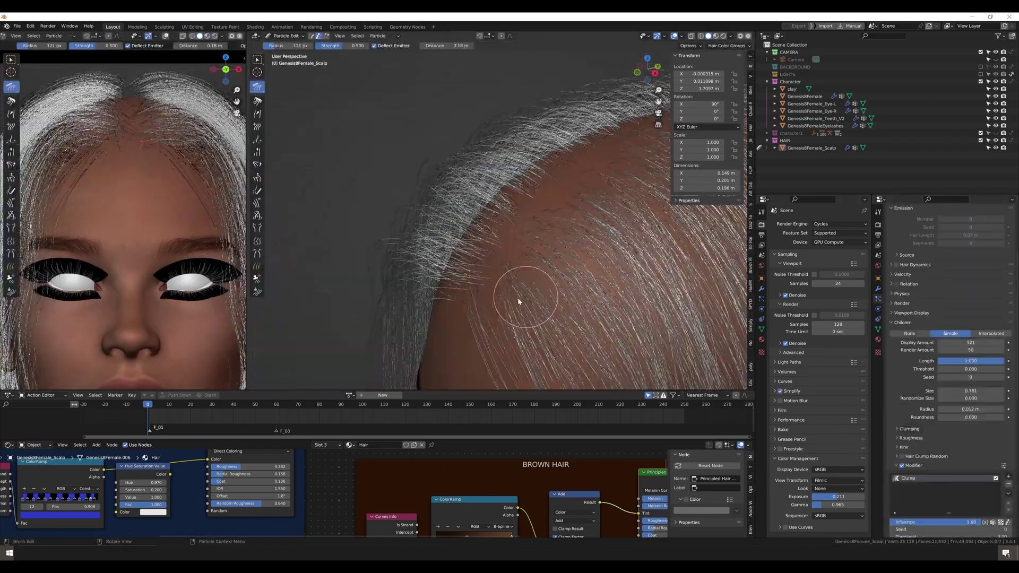
pyautogui.scroll(-5, 552, 323)
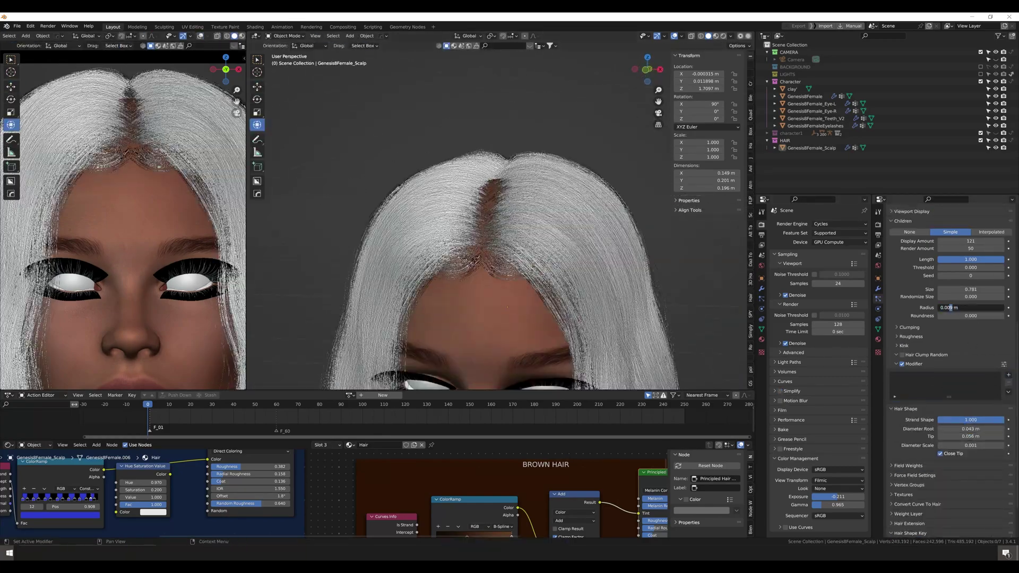
pyautogui.press('BackSpace')
pyautogui.write('7')
pyautogui.press('Return')
# Show the LIGHTS collection again and rework the mirrored hairline strands across the forehead in Particle Edit mode.
pyautogui.click(980, 74)
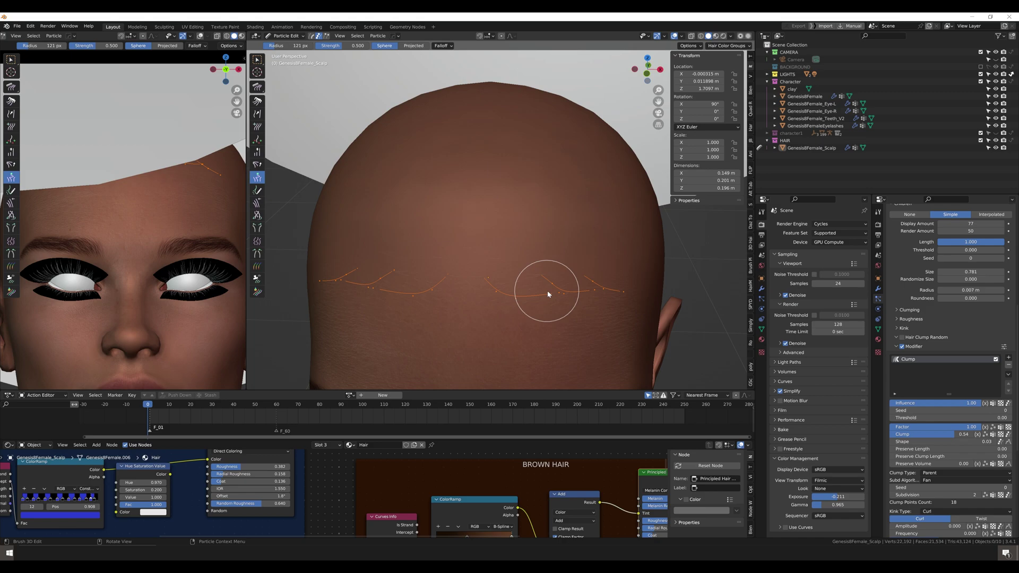
pyautogui.press('c')
pyautogui.moveTo(546, 290)
pyautogui.mouseDown(button='middle')
pyautogui.moveTo(584, 288)
pyautogui.moveTo(523, 291)
pyautogui.mouseUp(button='middle')
pyautogui.moveTo(581, 303); pyautogui.dragTo(565, 269, button='middle')
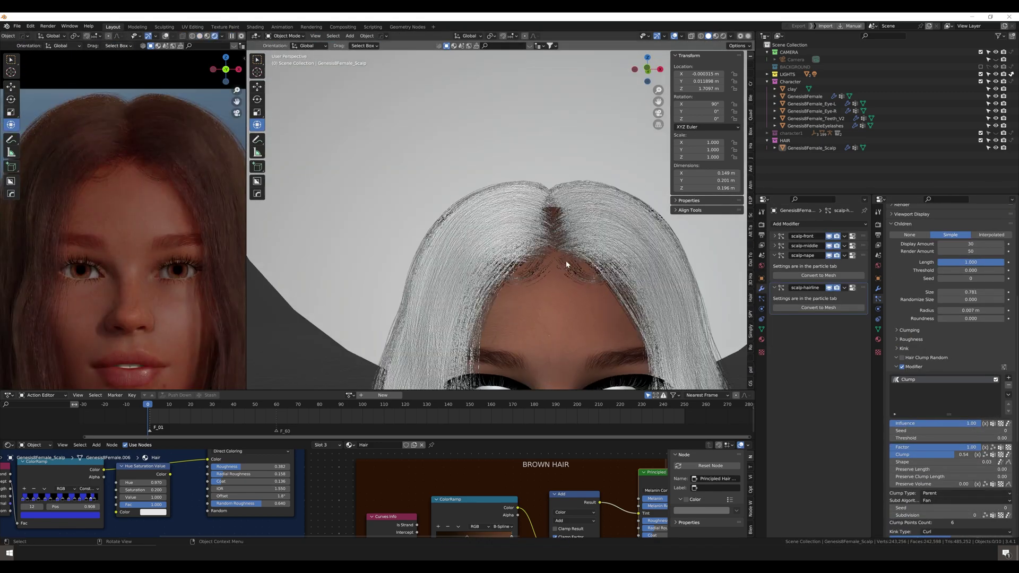
pyautogui.moveTo(568, 261); pyautogui.dragTo(486, 289, button='middle')
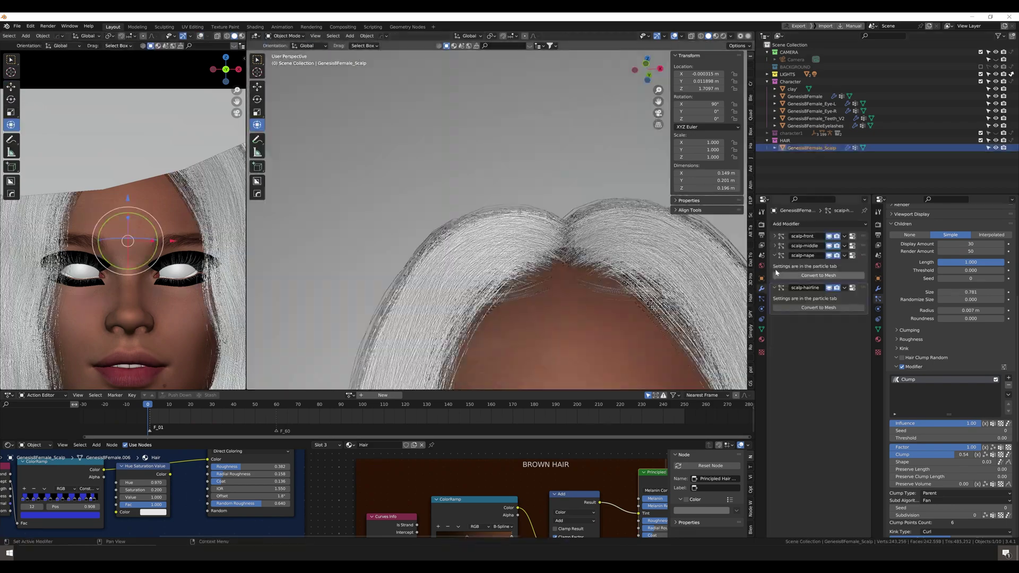
# Add a Cut-mode Length modifier to the scalp-hairline children with Influence 0.79 and Threshold 0.57, and preview the render.
pyautogui.moveTo(509, 297); pyautogui.dragTo(584, 233, button='middle')
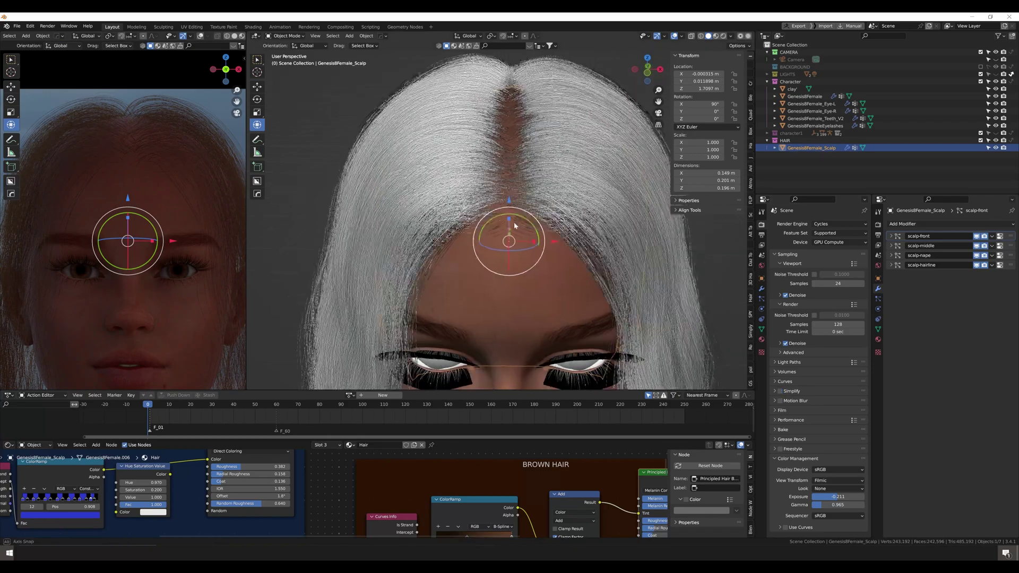
pyautogui.moveTo(509, 233); pyautogui.dragTo(489, 219, button='middle')
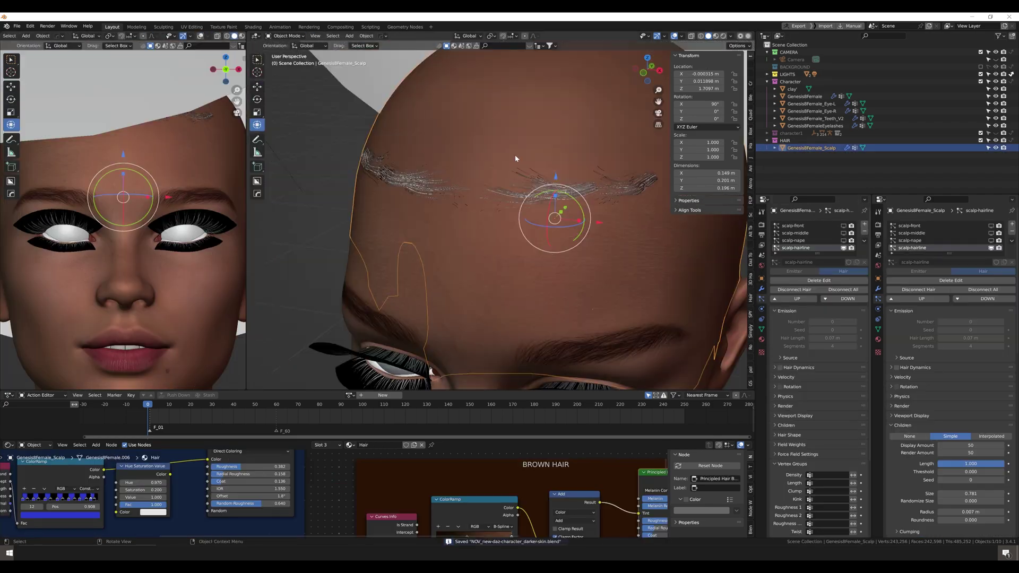
pyautogui.click(950, 364)
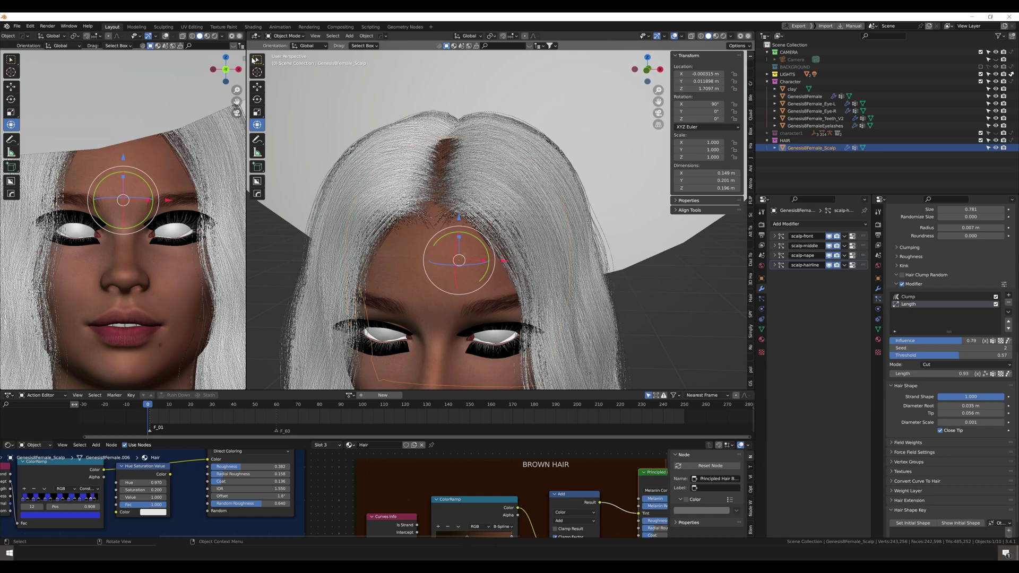
pyautogui.click(214, 36)
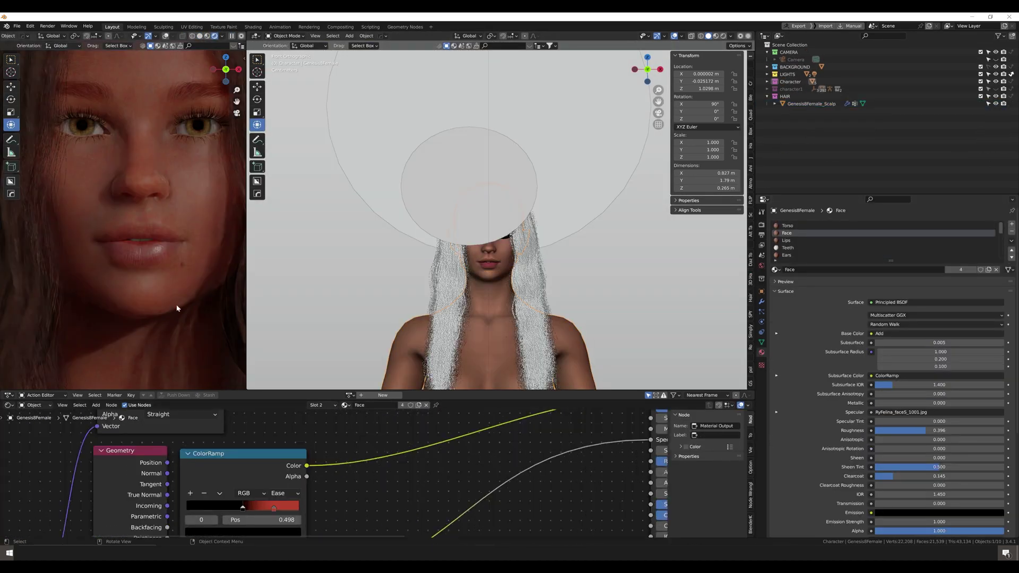
# Darken the subsurface colour ramp in the face material and set the arms material's ramp colour to hex 471D0B.
pyautogui.scroll(4, 308, 504)
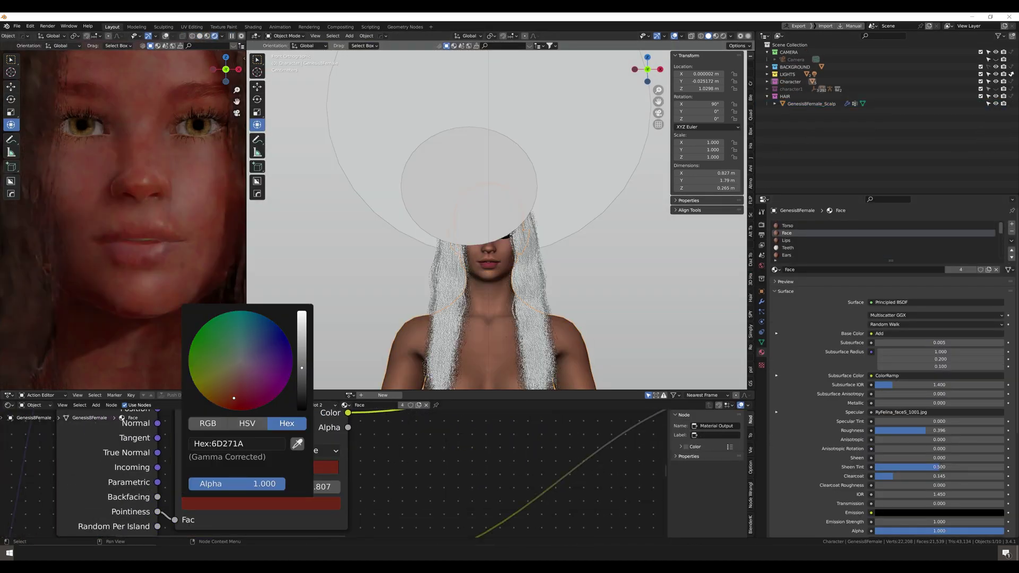
pyautogui.click(304, 480)
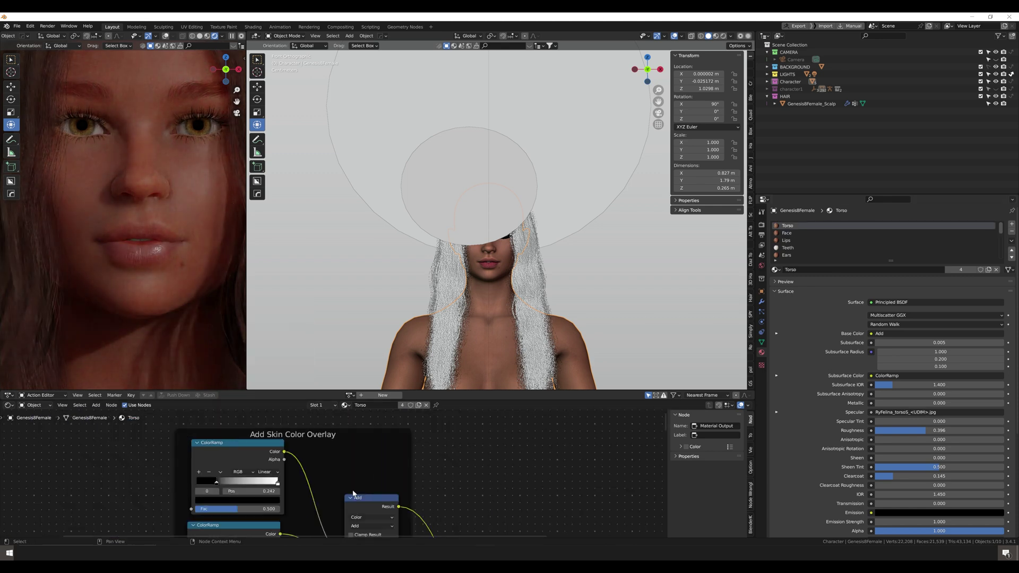
pyautogui.scroll(3, 302, 481)
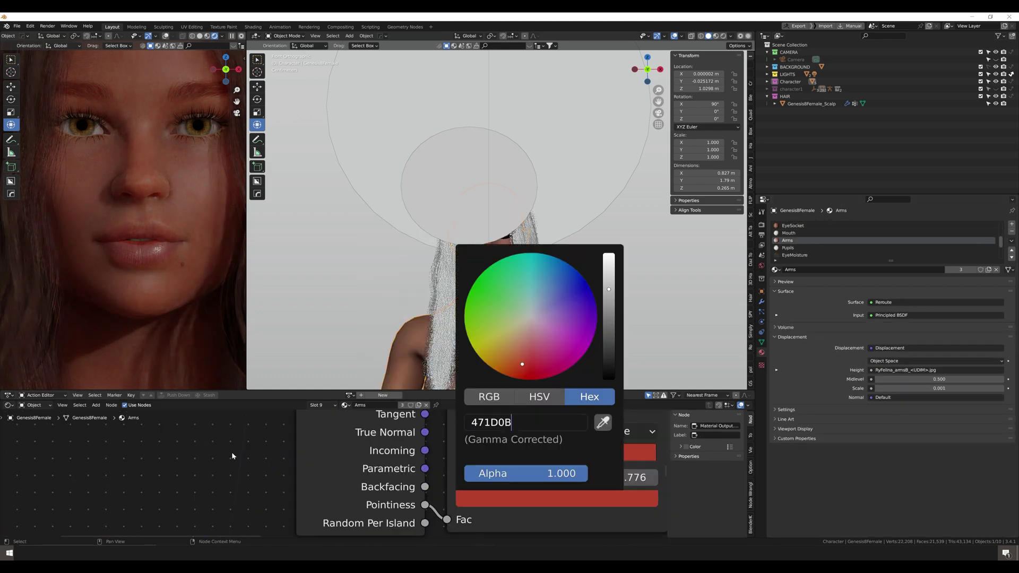
pyautogui.click(463, 383)
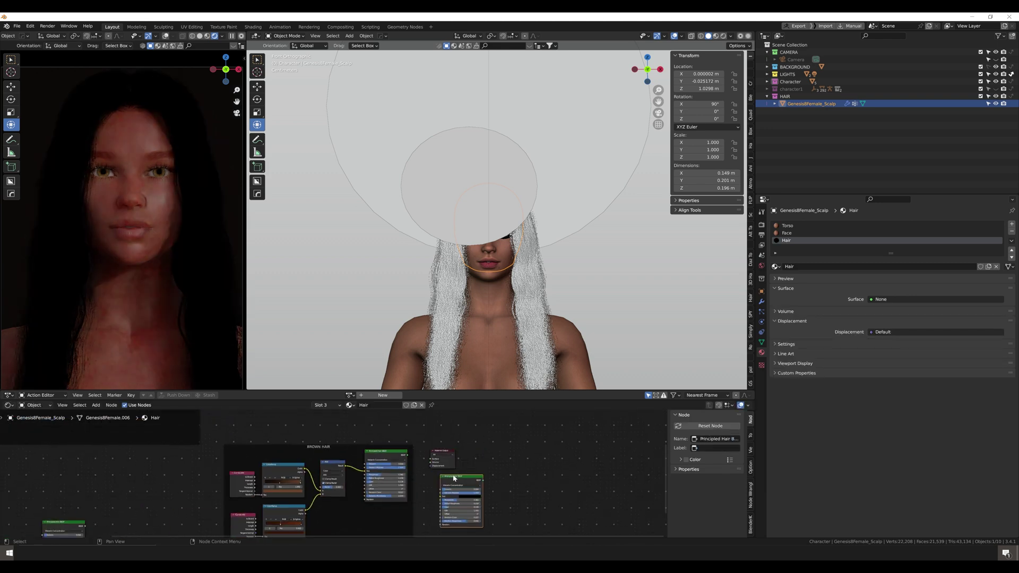
# Use a separate Principled Hair BSDF for the hair with a light beige Tint and Melanin 0.054, save, and render the image.
pyautogui.click(685, 459)
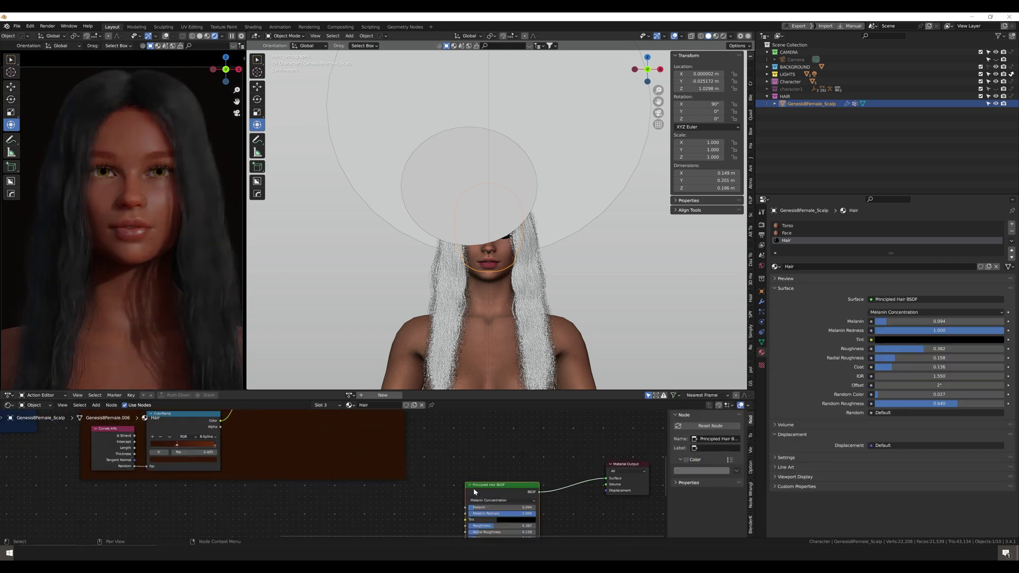
pyautogui.click(505, 395)
pyautogui.moveTo(521, 396); pyautogui.dragTo(521, 364)
pyautogui.moveTo(431, 453); pyautogui.dragTo(422, 454)
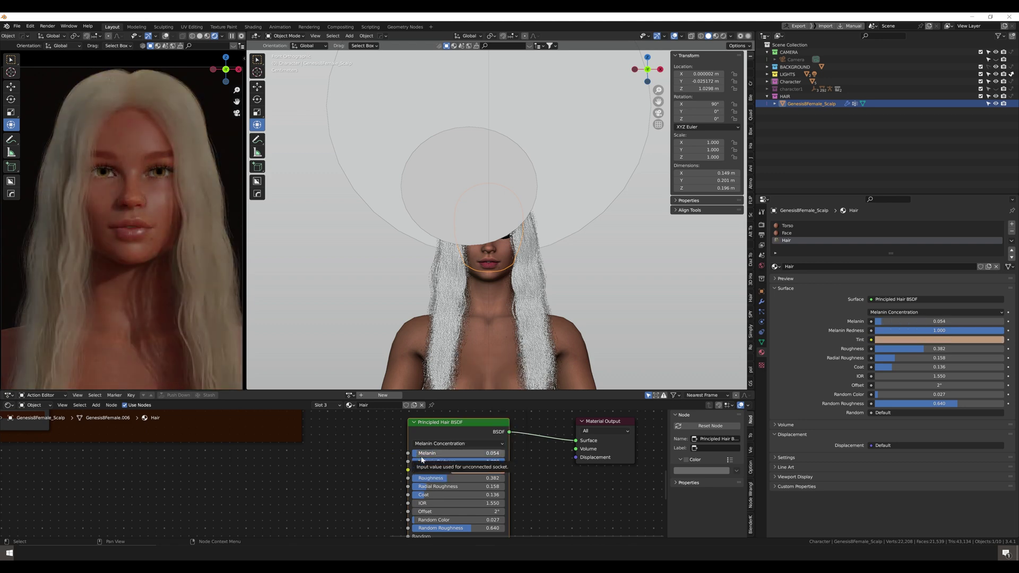
pyautogui.hotkey('ctrl', 's')
pyautogui.press('F12')
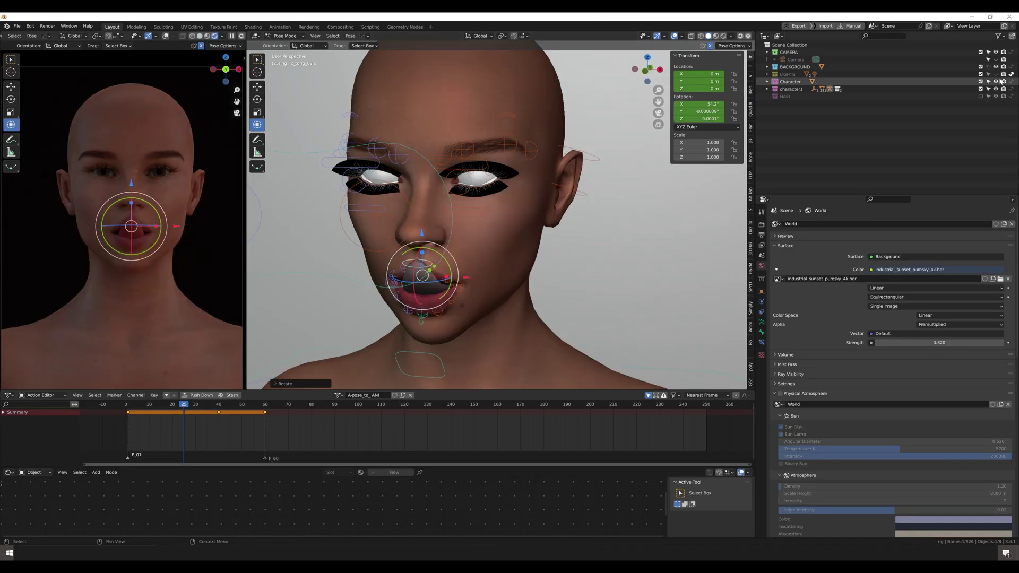
# Pose the face rig's jaw and lip controls so the character's mouth opens wide and shows the upper teeth.
pyautogui.press('g')
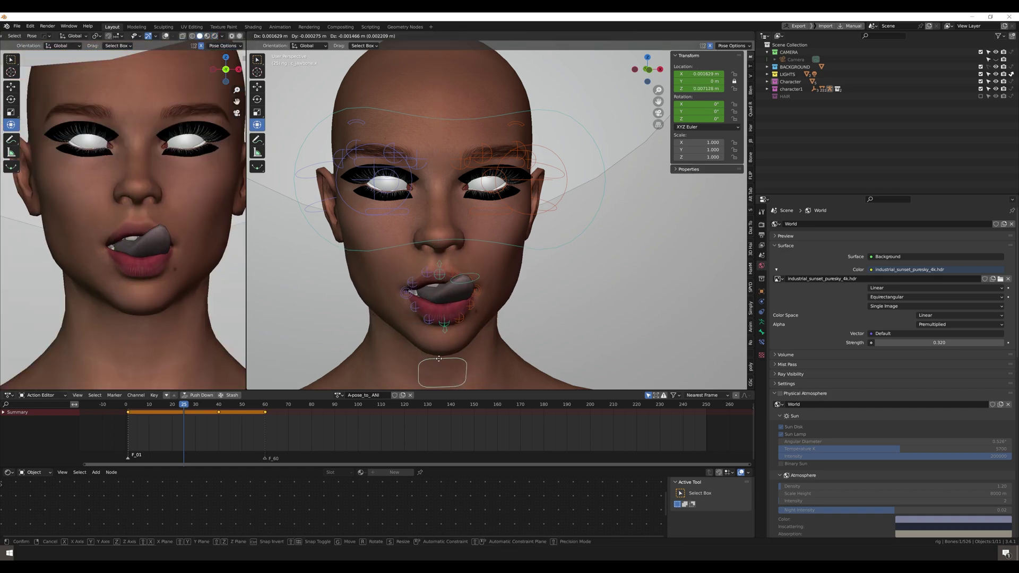
pyautogui.moveTo(358, 269); pyautogui.dragTo(472, 289, button='middle')
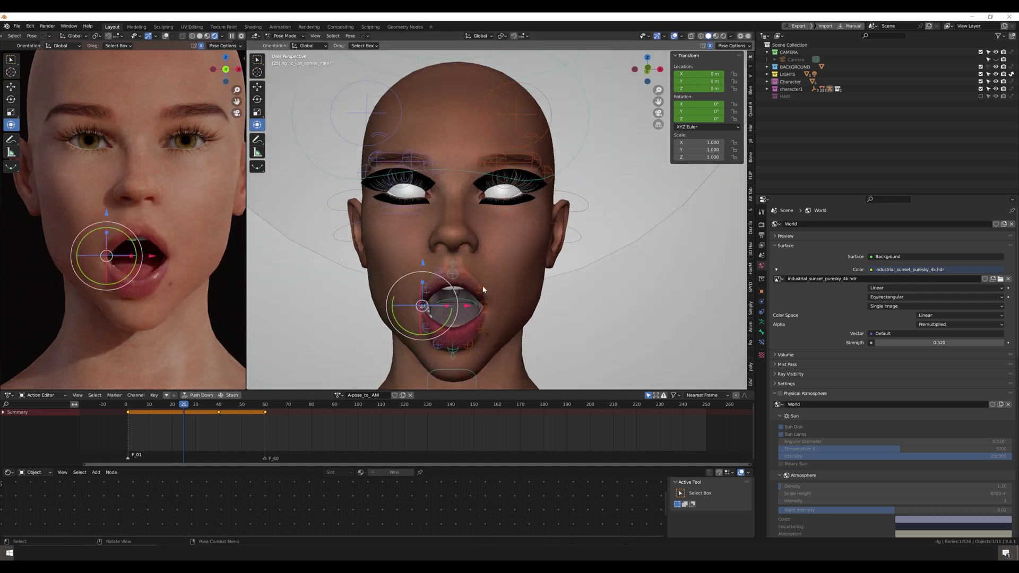
pyautogui.press('g')
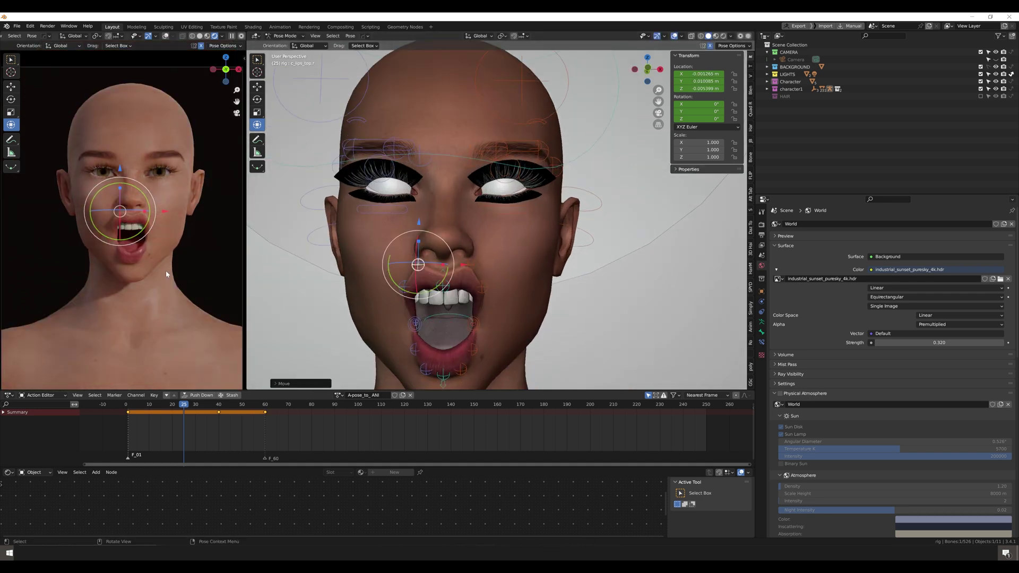